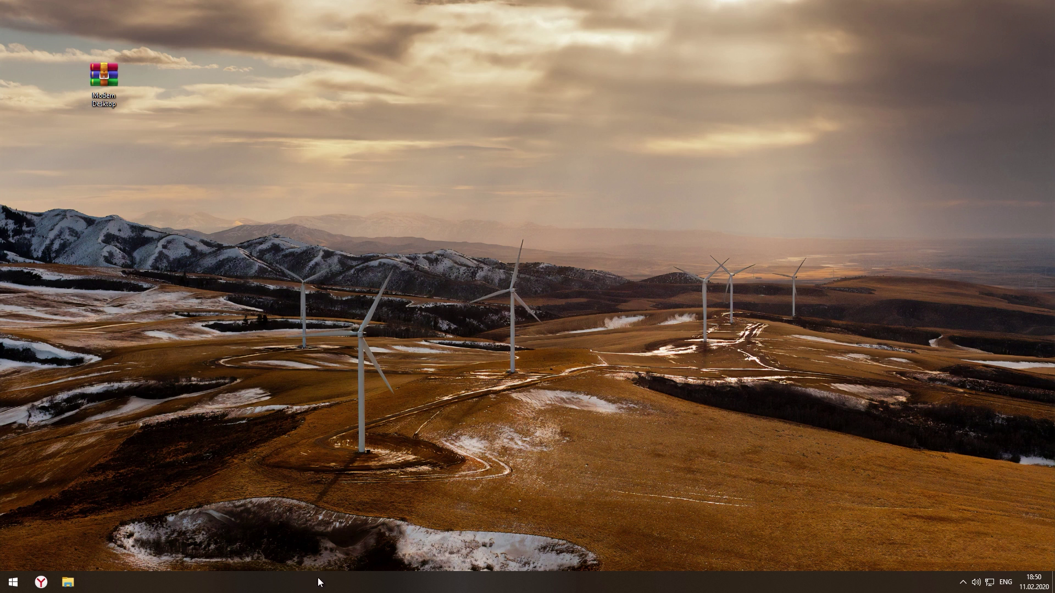
Open the taskbar settings and set the taskbar's position on screen to Вверху
right_click(367, 582)
click(394, 565)
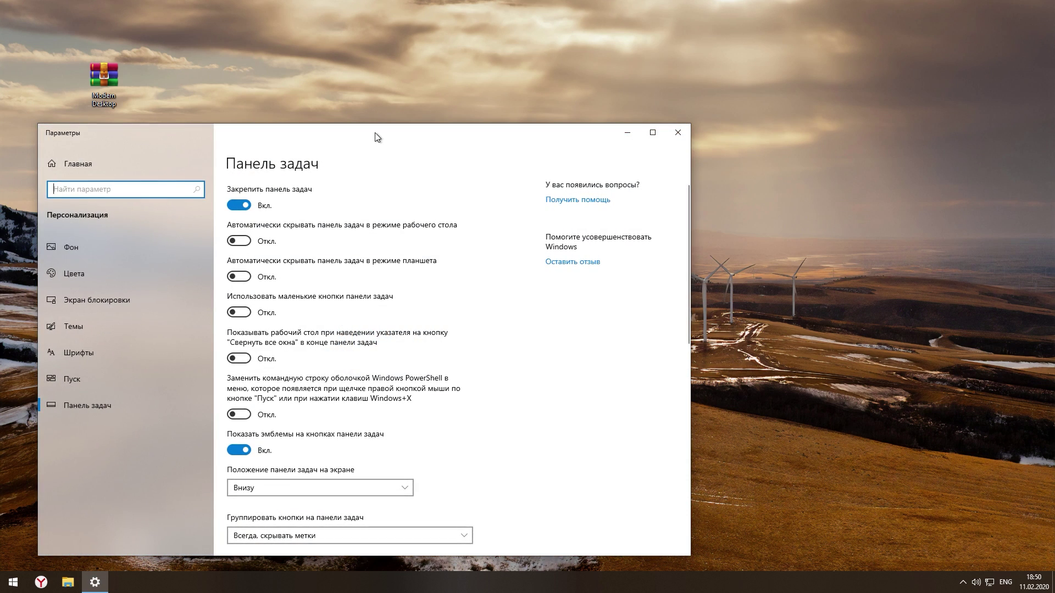
drag(377, 134, 532, 83)
scroll(720, 292, down, 3)
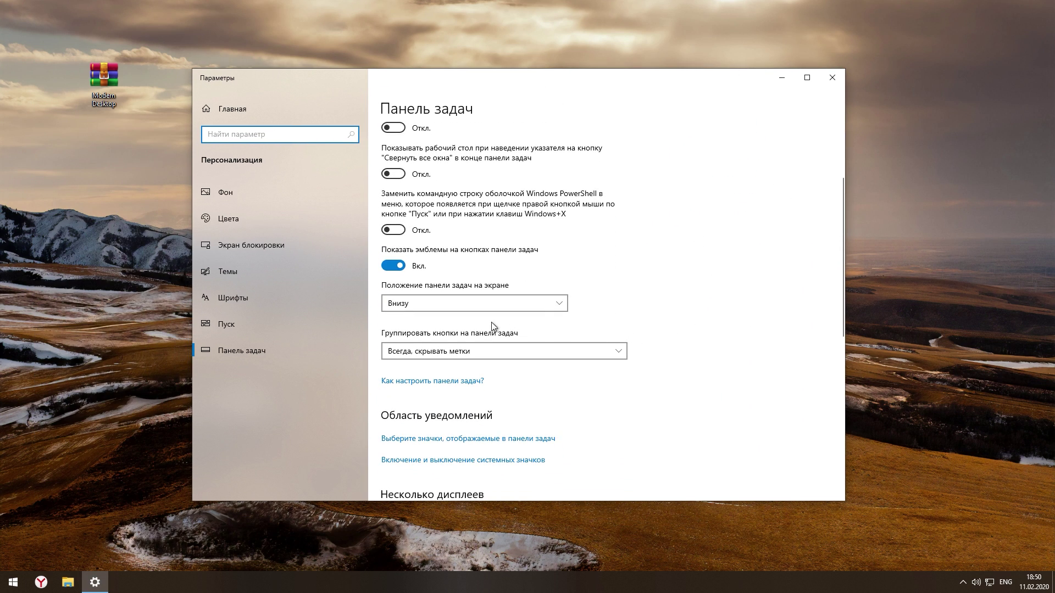
click(437, 305)
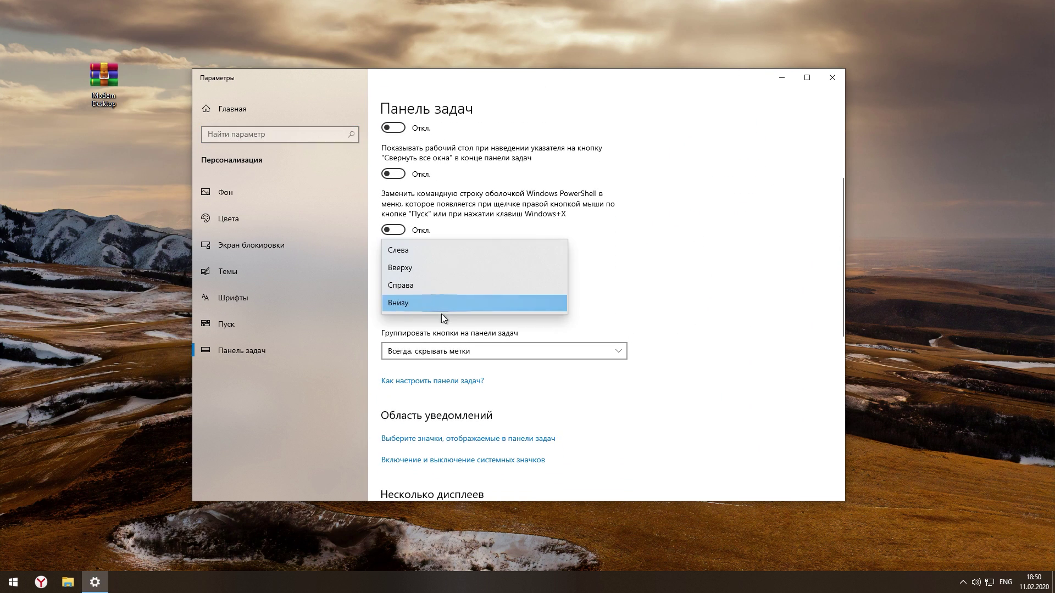
click(401, 269)
Set taskbar button grouping to "При переполнении панели задач", turn on small taskbar buttons, and close the settings
click(420, 351)
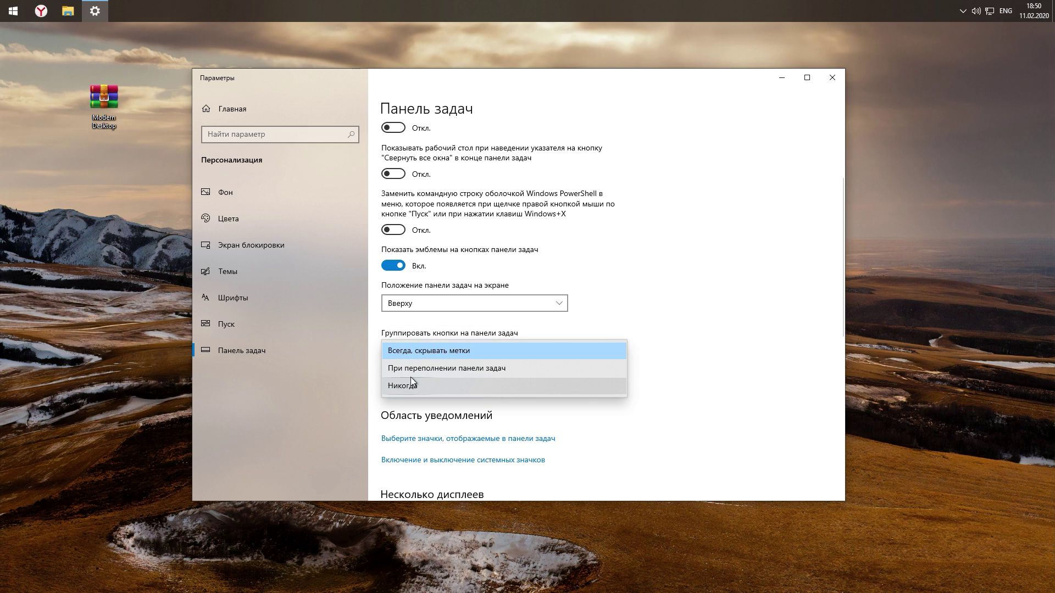
click(406, 369)
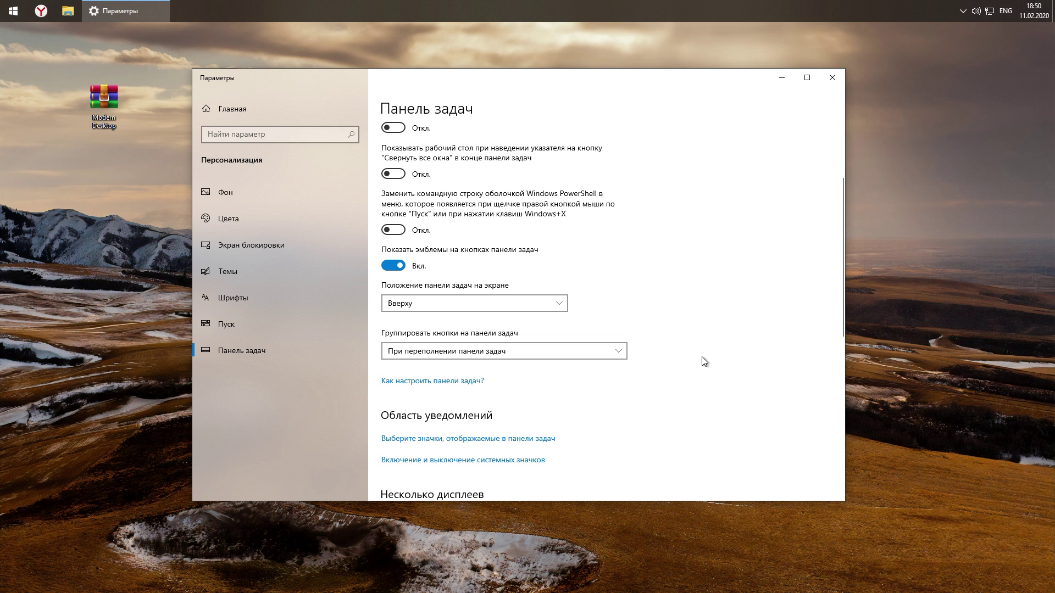
scroll(690, 372, up, 3)
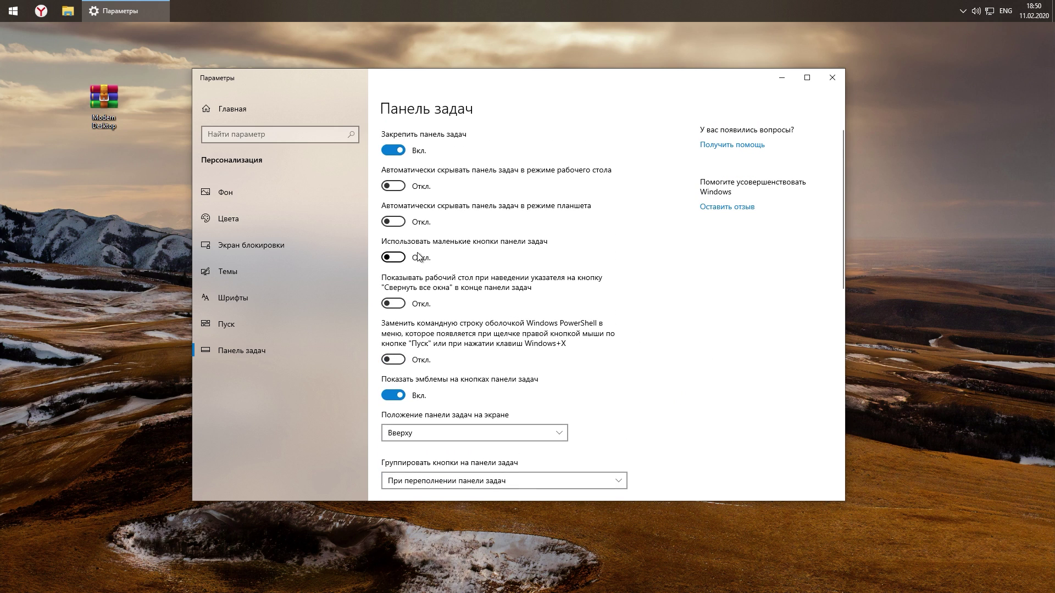
click(395, 259)
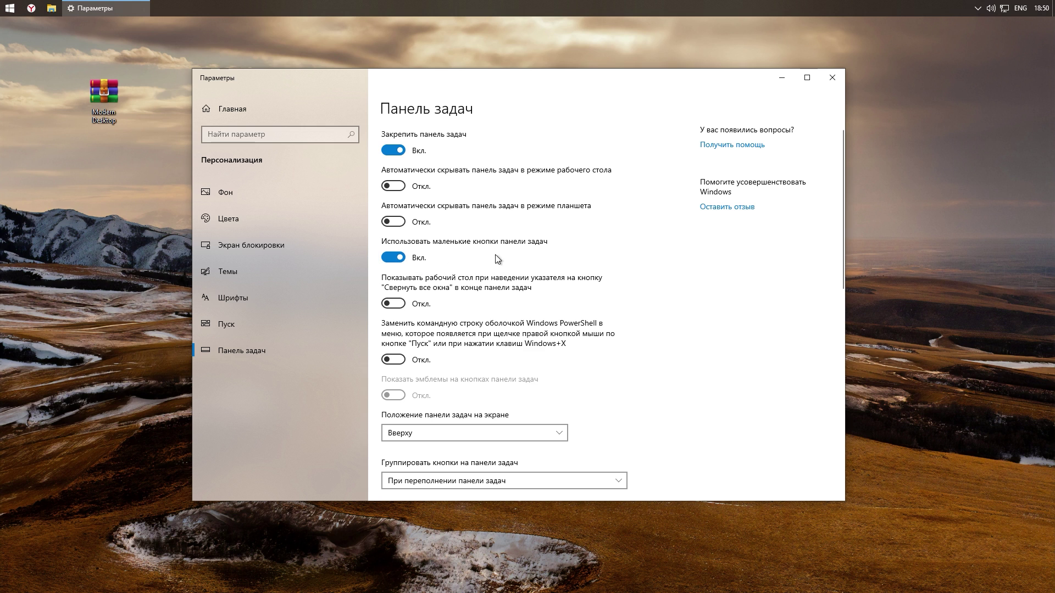
click(832, 77)
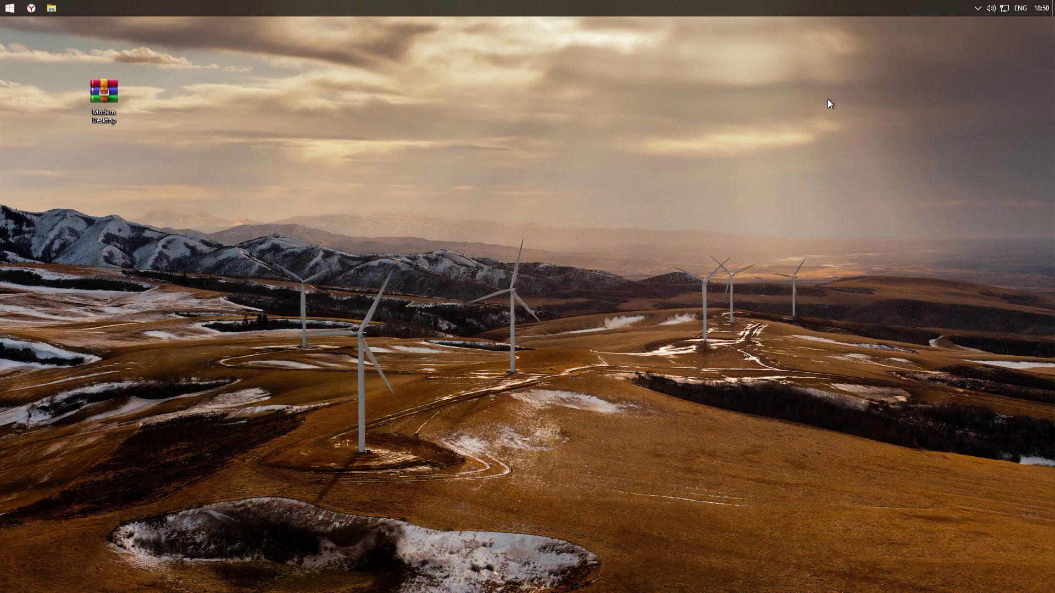
Extract the Modern Desktop folder from the desktop archive to drive Other (D:) and close the archive
double_click(91, 94)
drag(561, 233, 102, 232)
drag(58, 331, 71, 346)
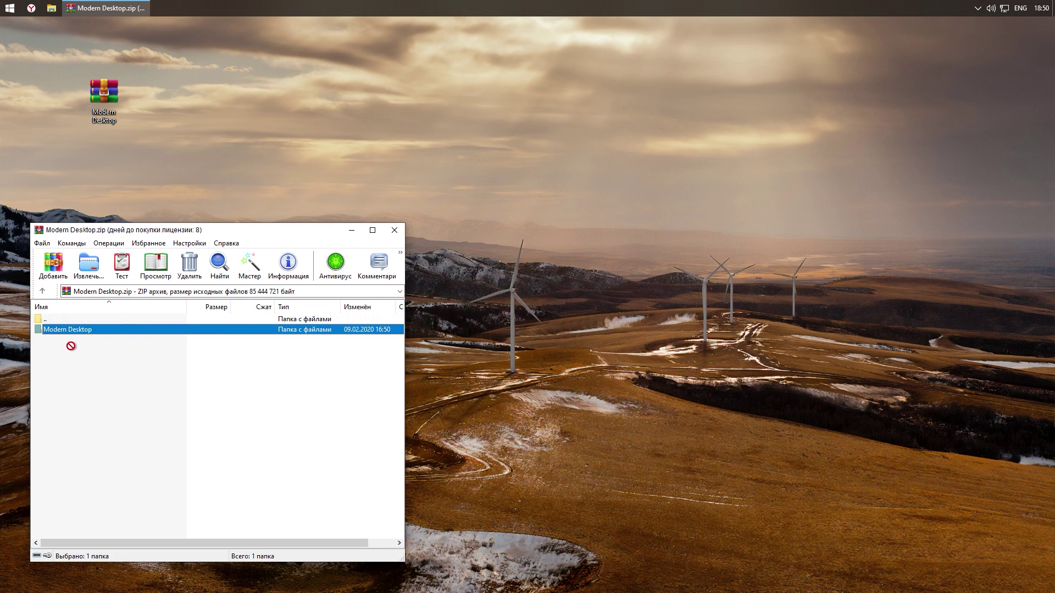
click(51, 8)
drag(419, 170, 638, 158)
double_click(723, 355)
drag(109, 330, 586, 363)
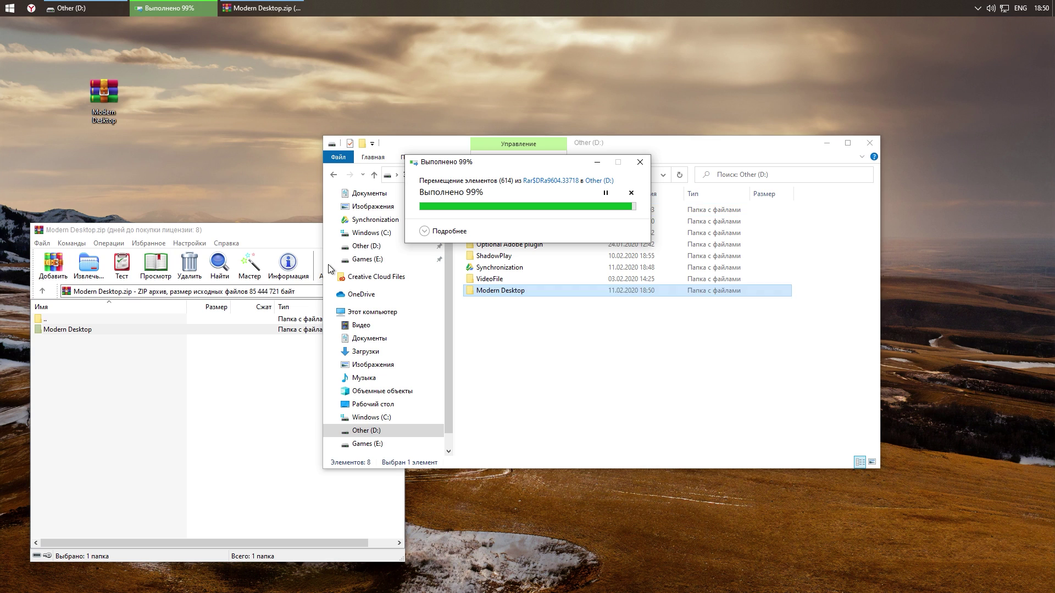
click(265, 240)
click(399, 230)
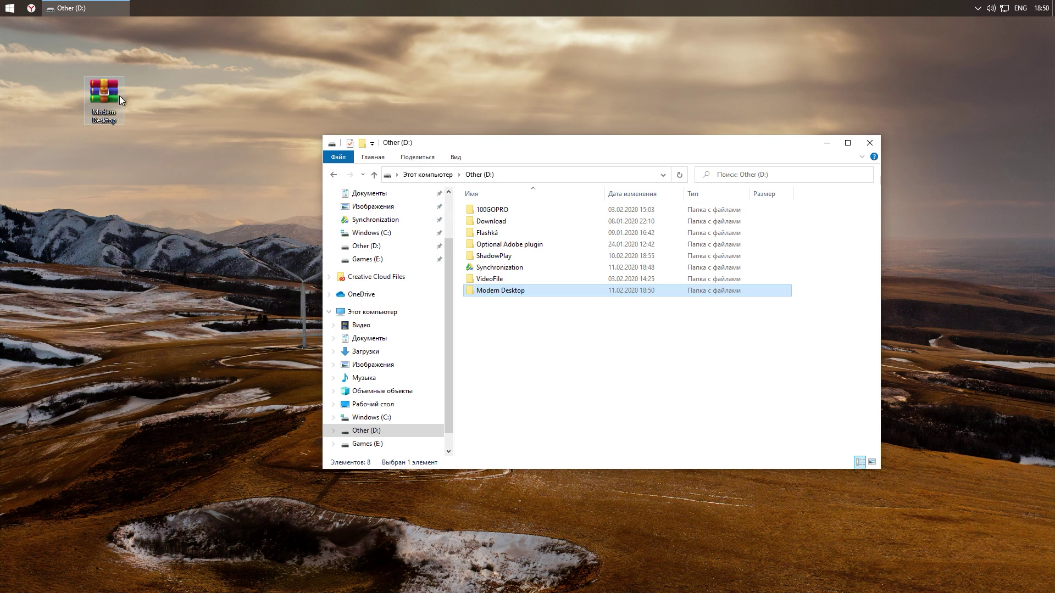
Open the UltraUXThemePatcher web shortcut stored in the Modern Desktop folder's "1. Тема" subfolder
click(574, 329)
double_click(489, 292)
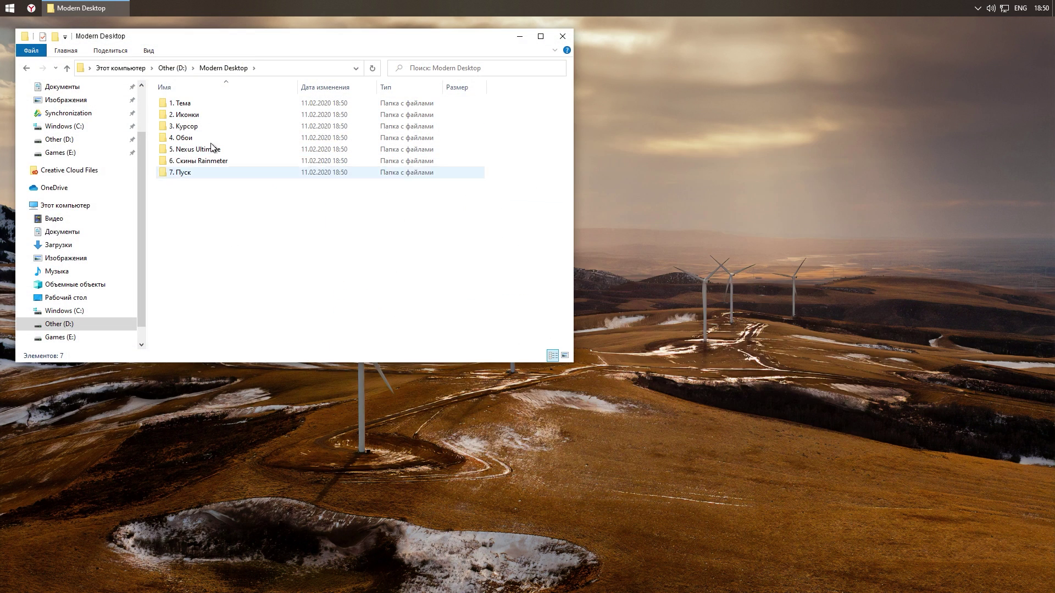
click(188, 107)
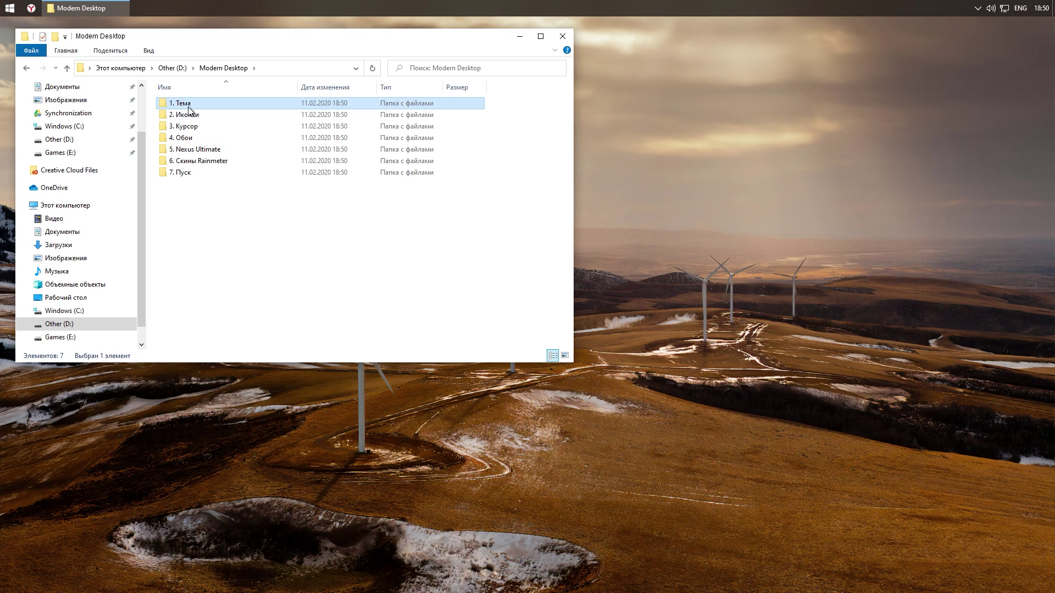
double_click(188, 110)
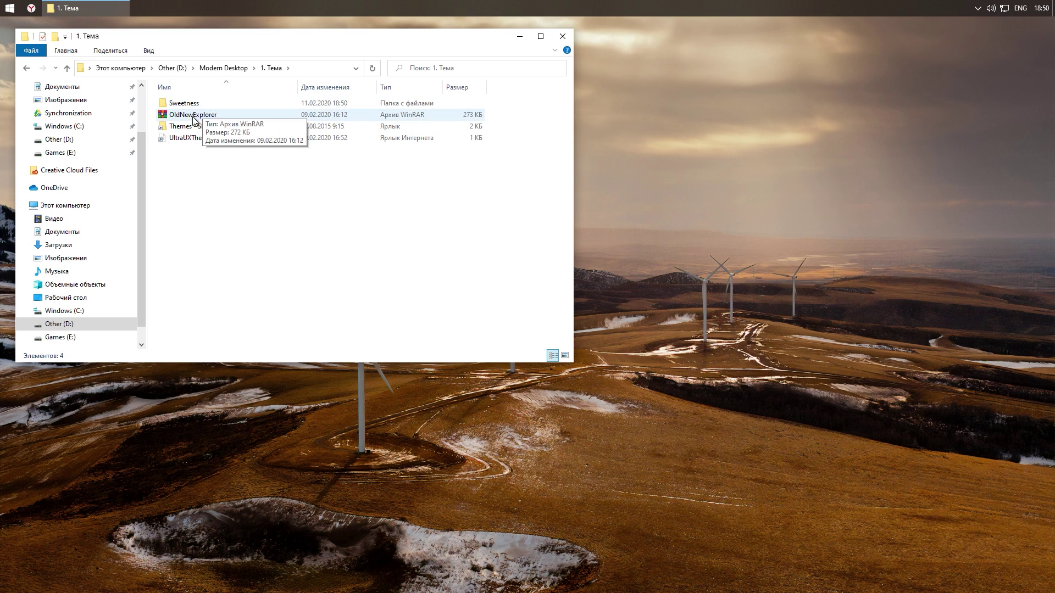
double_click(187, 139)
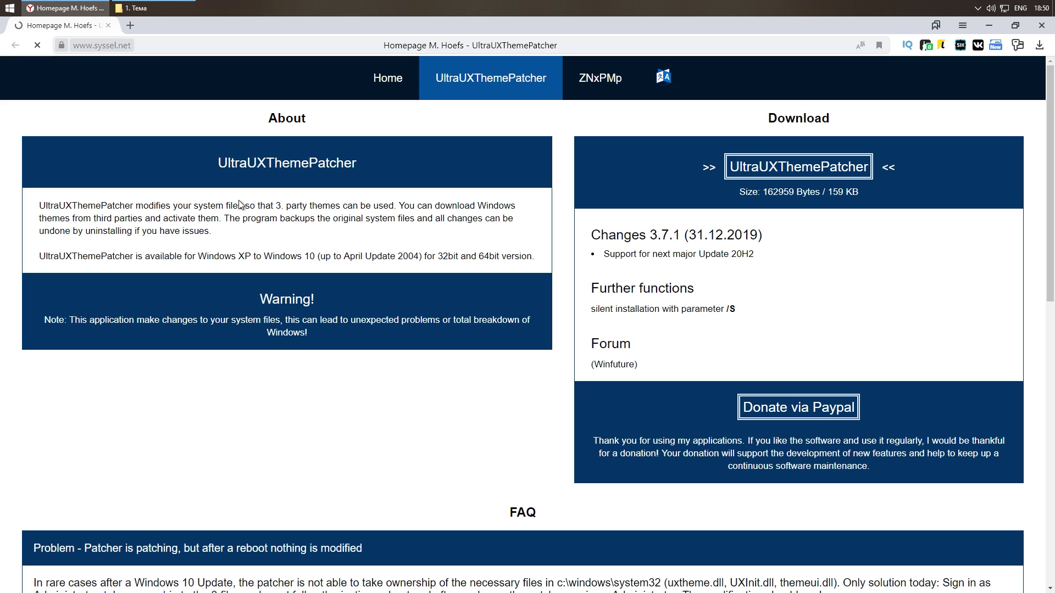
Download UltraUXThemePatcher from its web page, launch the downloaded installer and minimize the browser
click(784, 177)
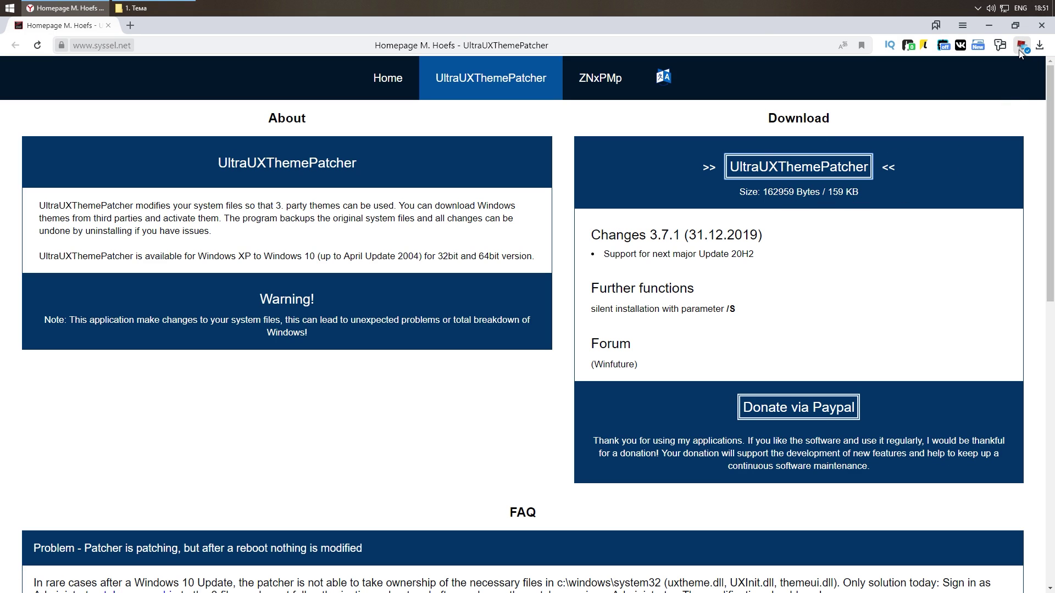
click(1022, 45)
click(998, 31)
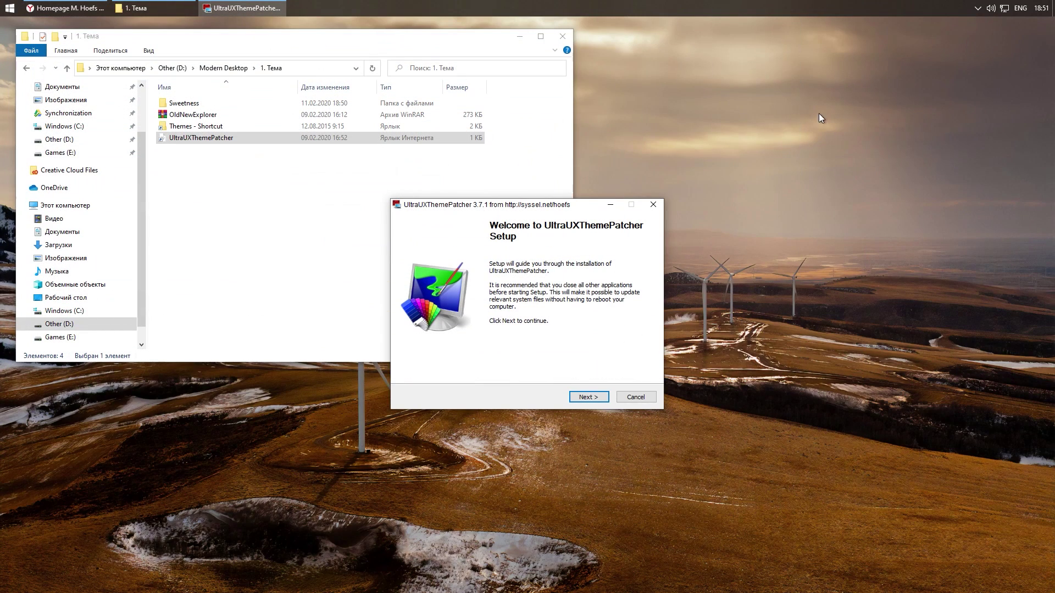
Accept the license, install UltraUXThemePatcher 3.7.1 and finish the setup without the Paypal donation option
click(588, 397)
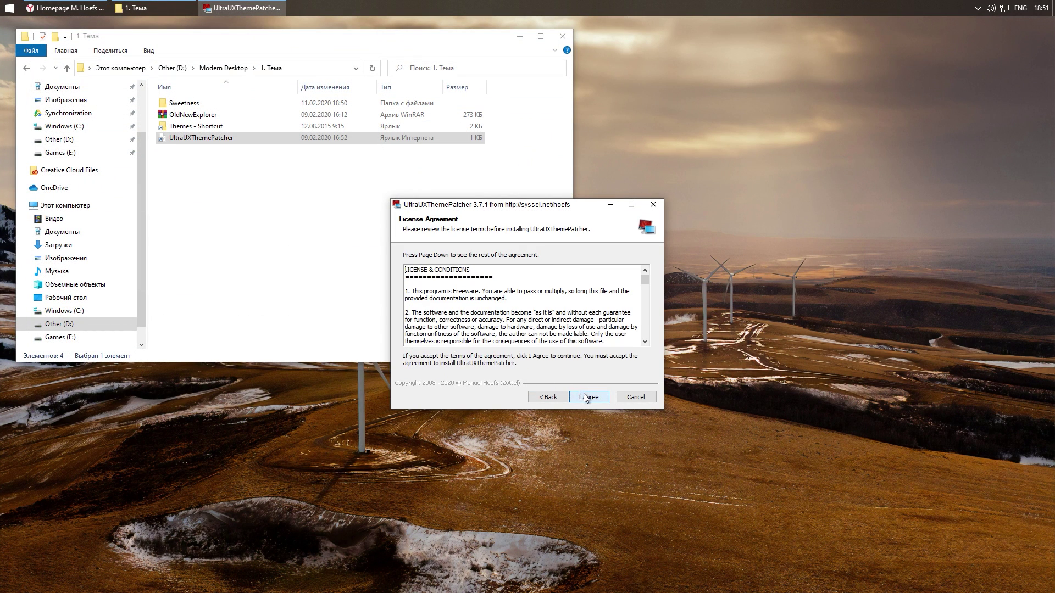
click(585, 398)
click(588, 396)
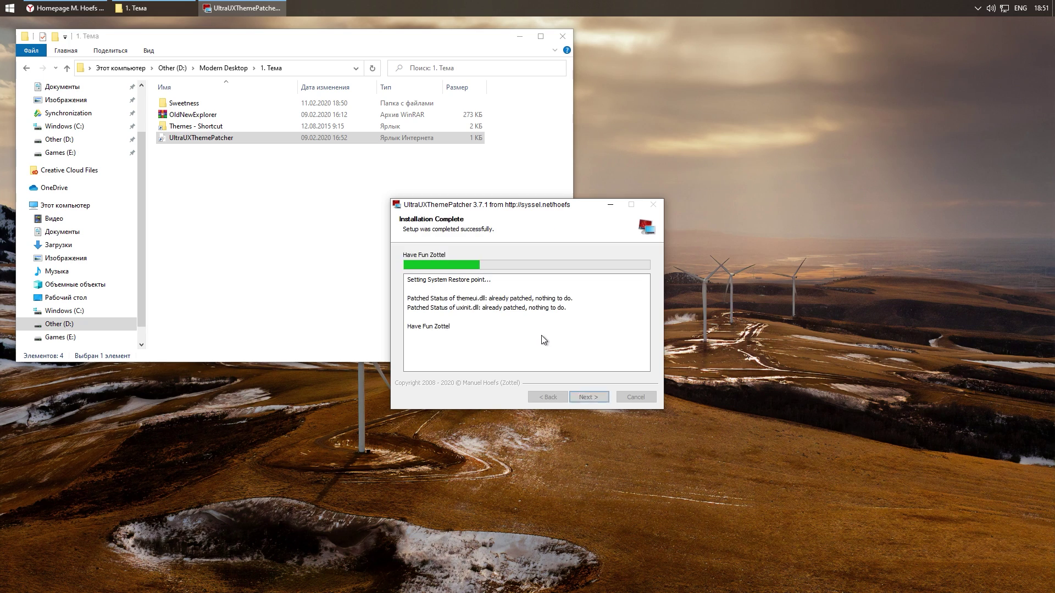
click(587, 396)
click(588, 397)
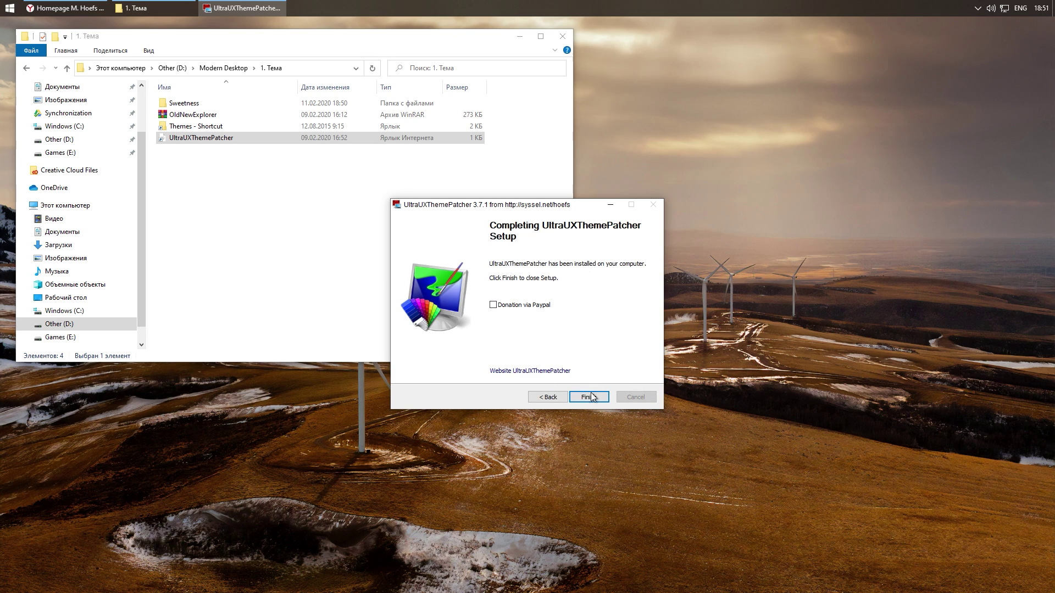
click(589, 397)
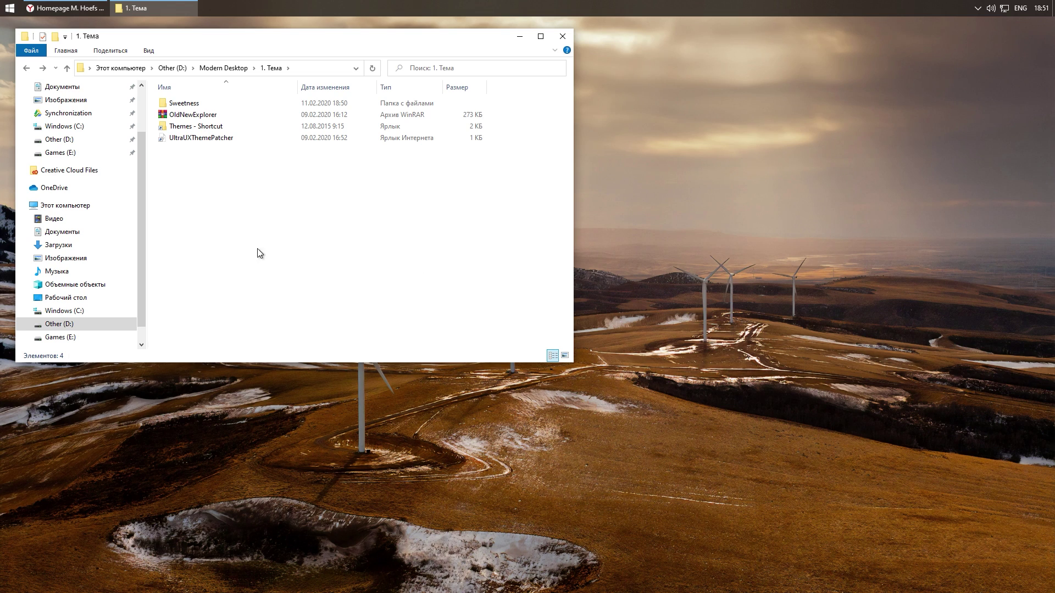
Copy the entire contents of the Sweetness folder inside "1. Тема"
double_click(190, 106)
drag(232, 200, 170, 107)
right_click(170, 107)
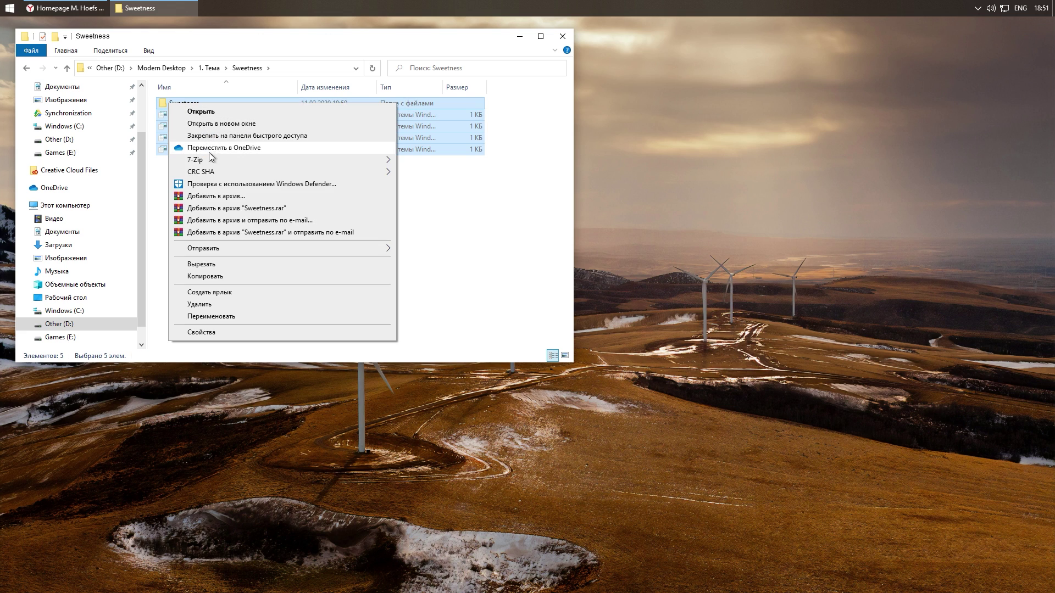
click(198, 277)
click(210, 217)
Paste the copied theme files into the Windows Themes folder through the "Themes - Shortcut" link, granting administrator permission for all items
key(BackSpace)
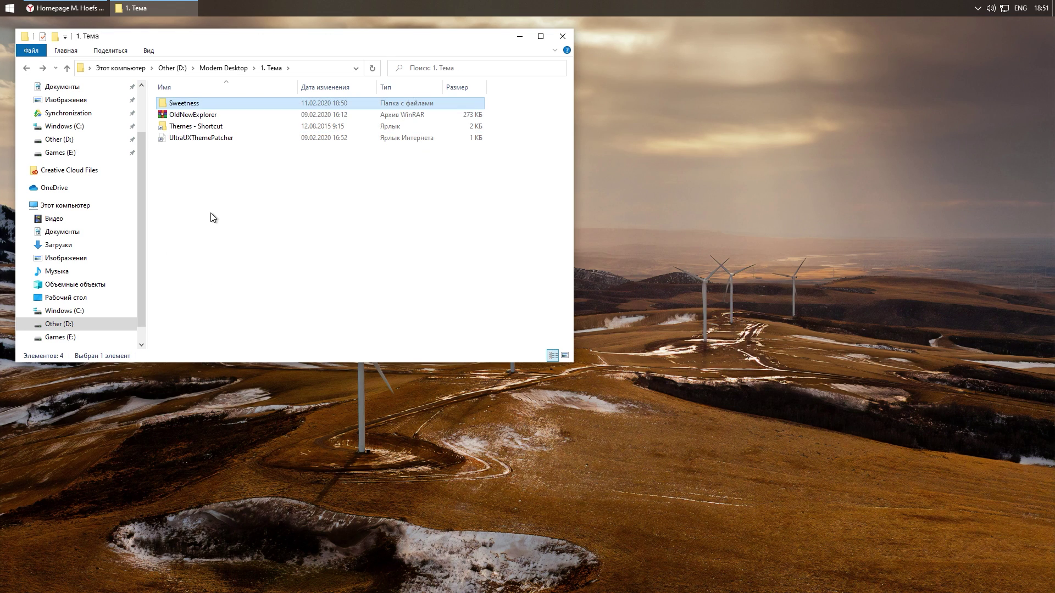
double_click(199, 127)
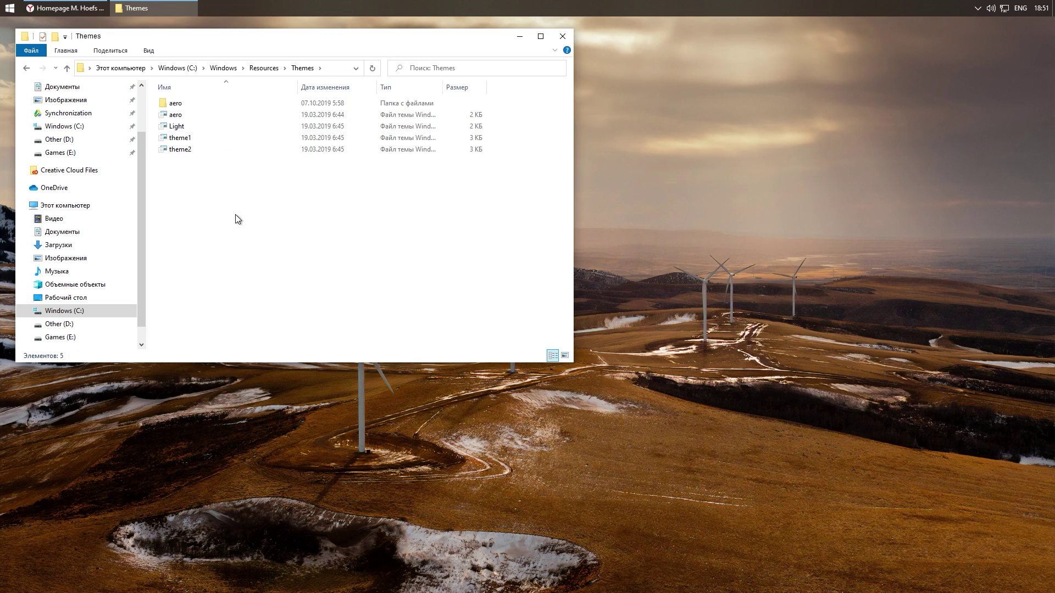
key(ctrl+v)
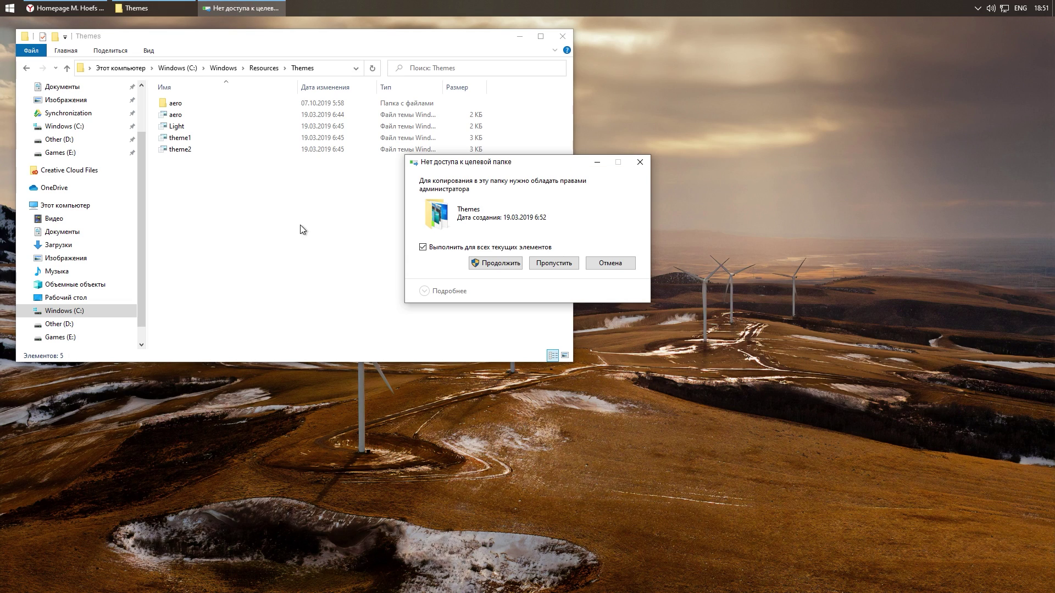
click(487, 263)
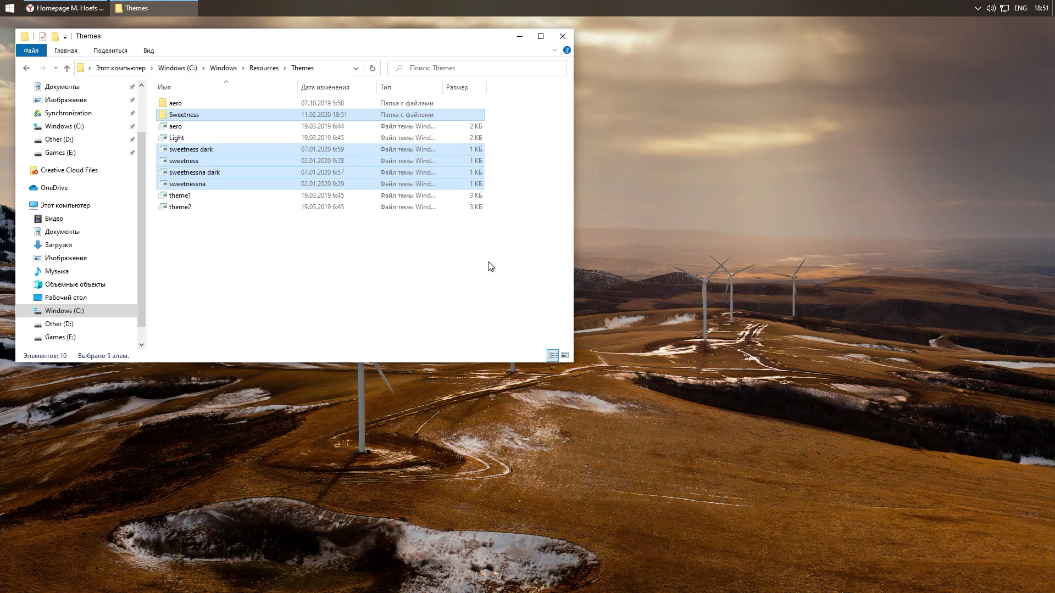
key(BackSpace)
Apply the sweetness dark theme in the desktop personalization settings and close the settings window
right_click(722, 182)
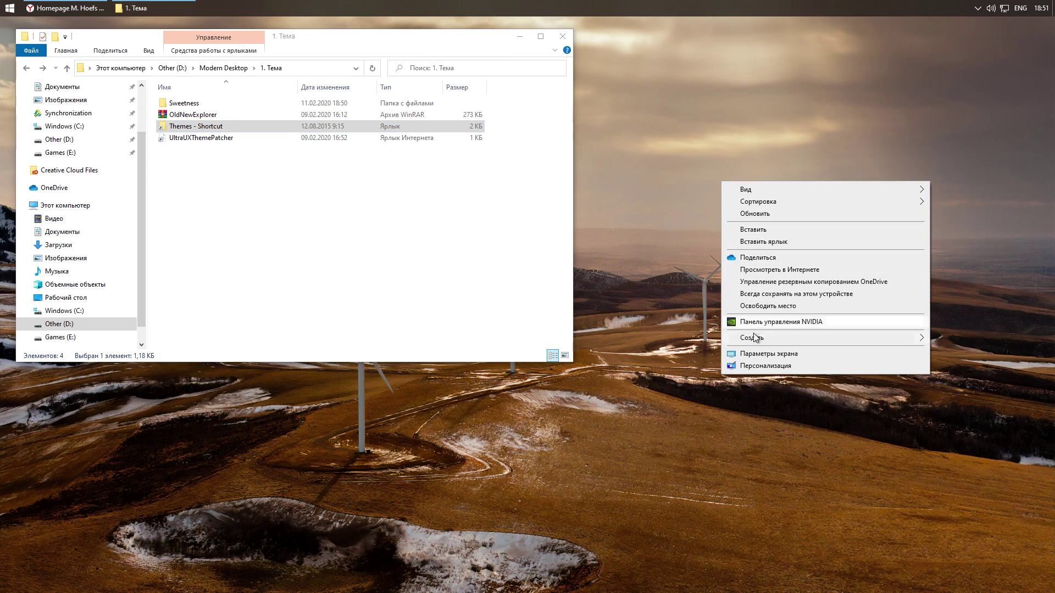
click(754, 366)
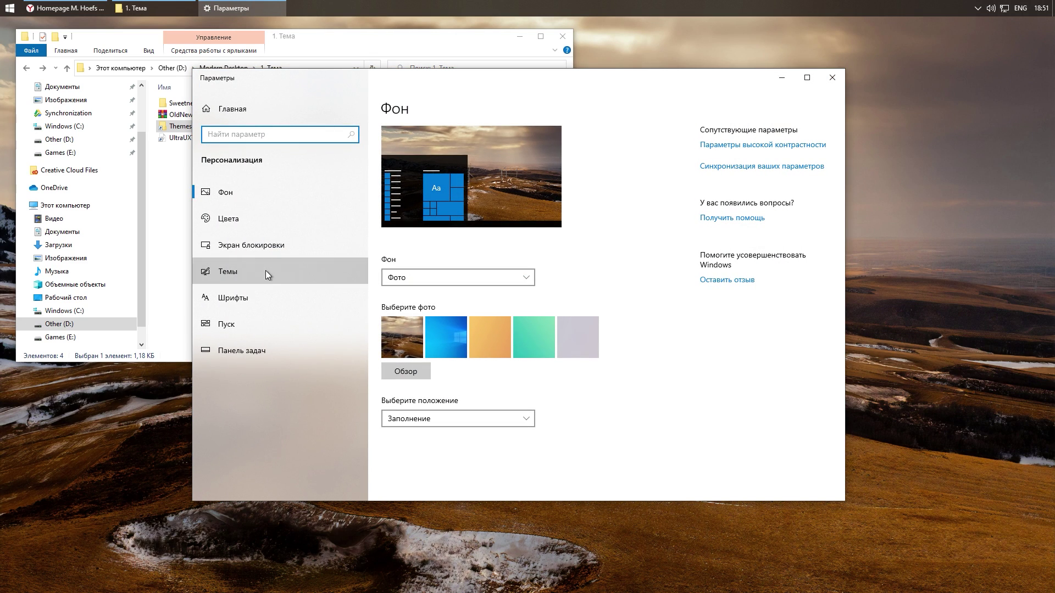
click(265, 270)
scroll(662, 255, down, 5)
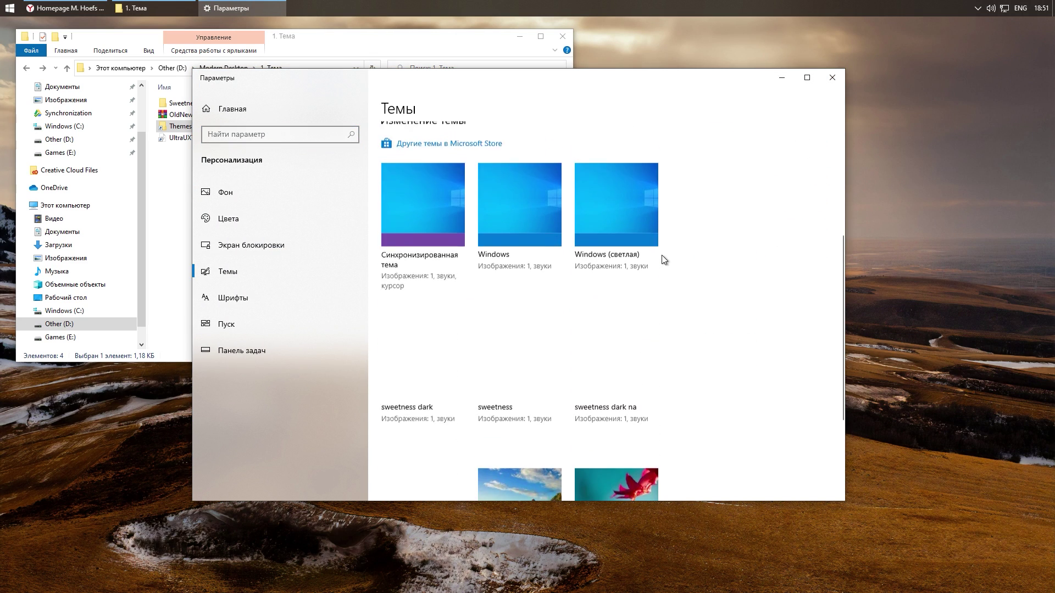
click(413, 294)
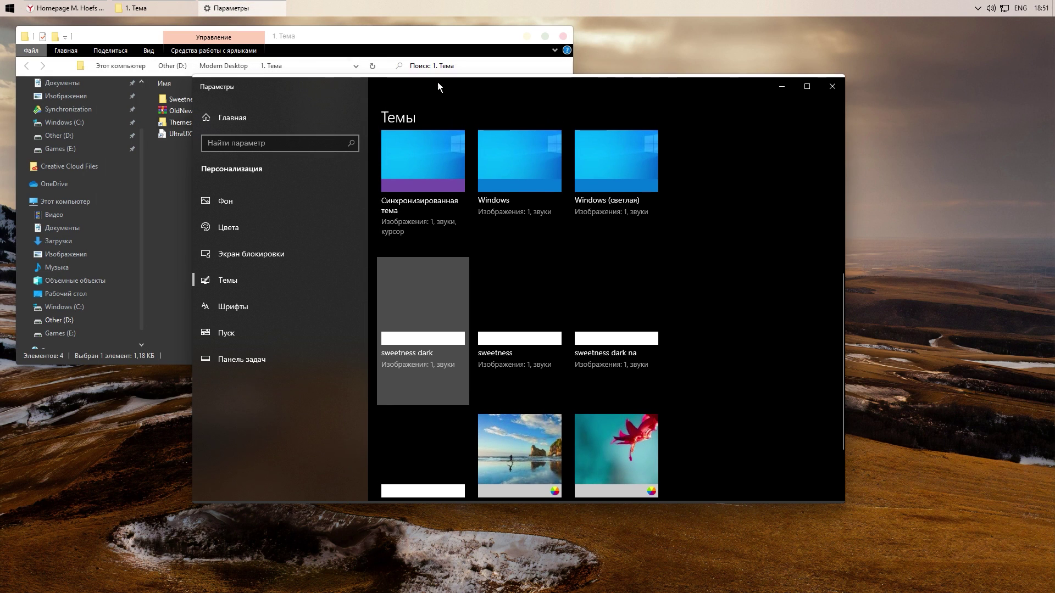
drag(438, 87, 561, 96)
click(135, 8)
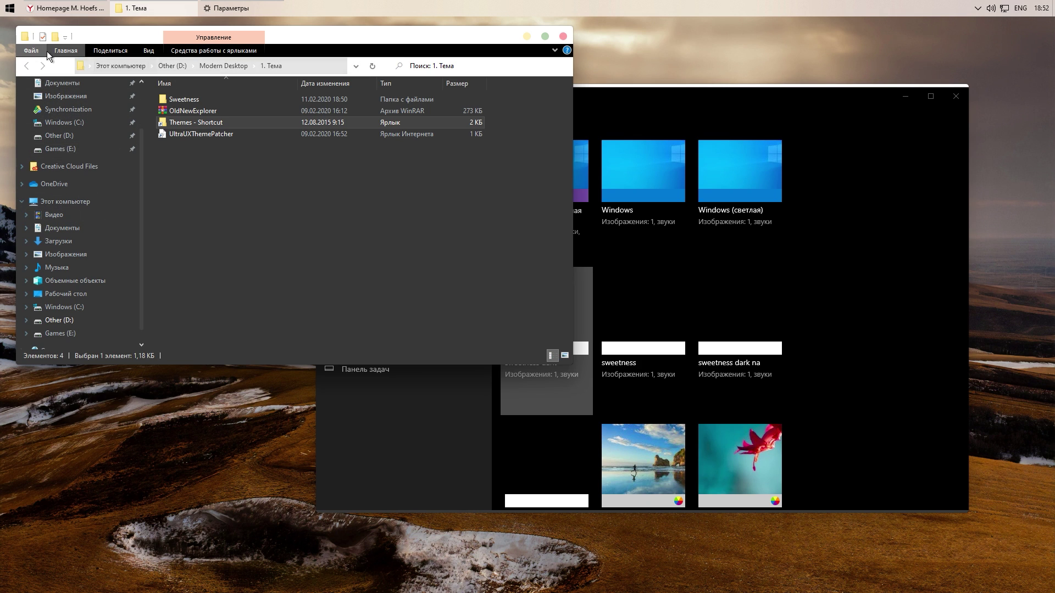
click(453, 209)
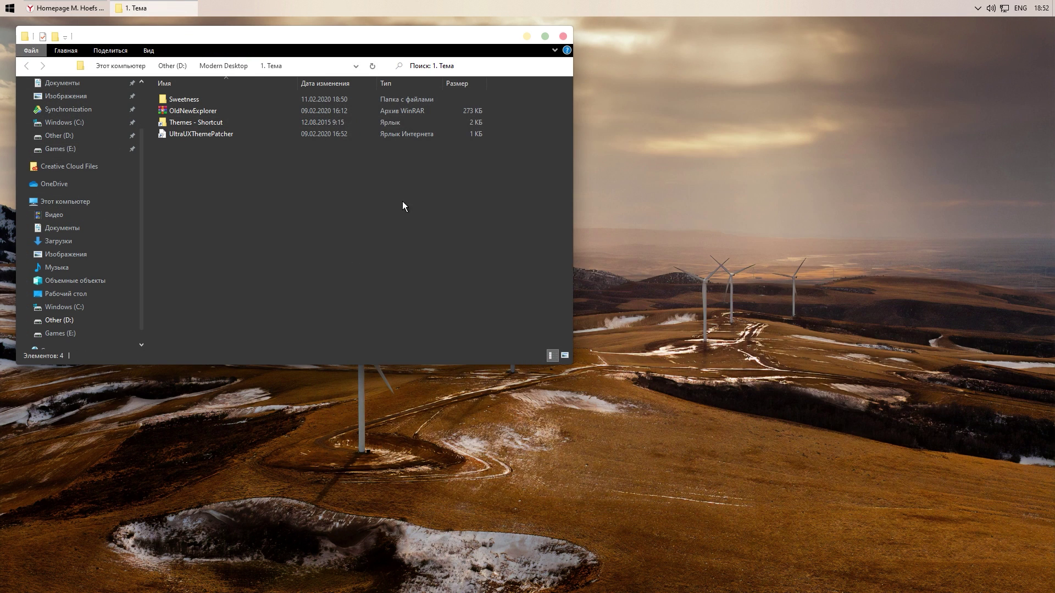
Extract the OldNewExplorer archive into its own folder and launch OldNewExplorerCfg from there
drag(187, 36, 220, 56)
click(165, 132)
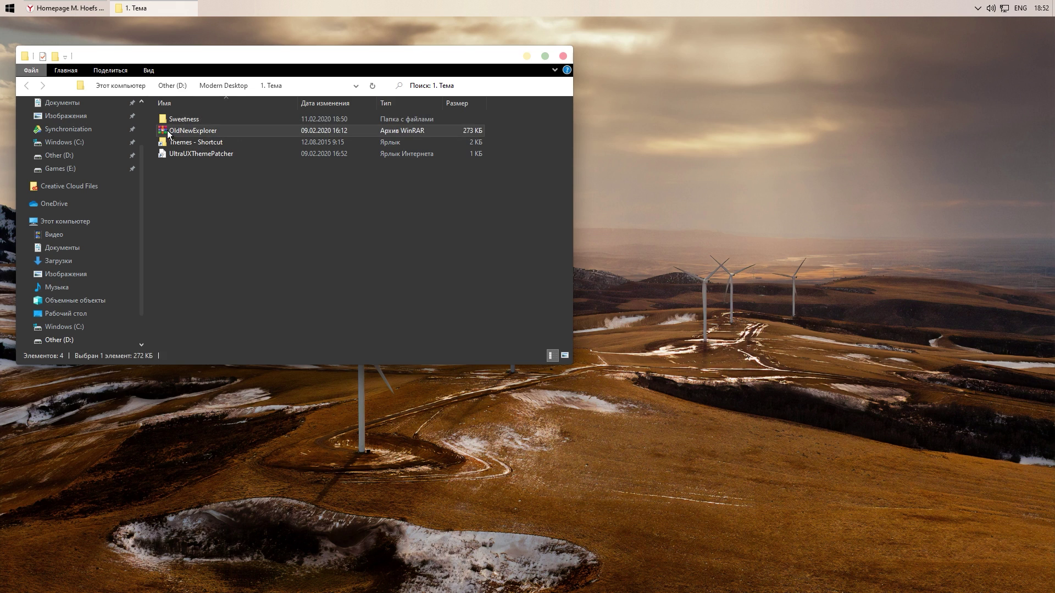
right_click(181, 135)
click(212, 188)
double_click(177, 118)
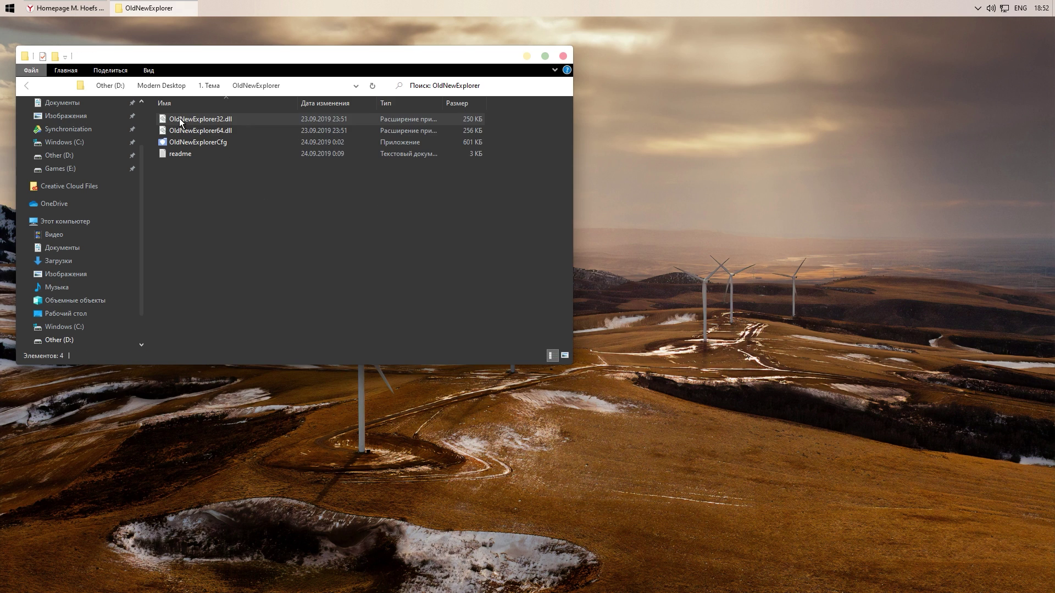
double_click(175, 142)
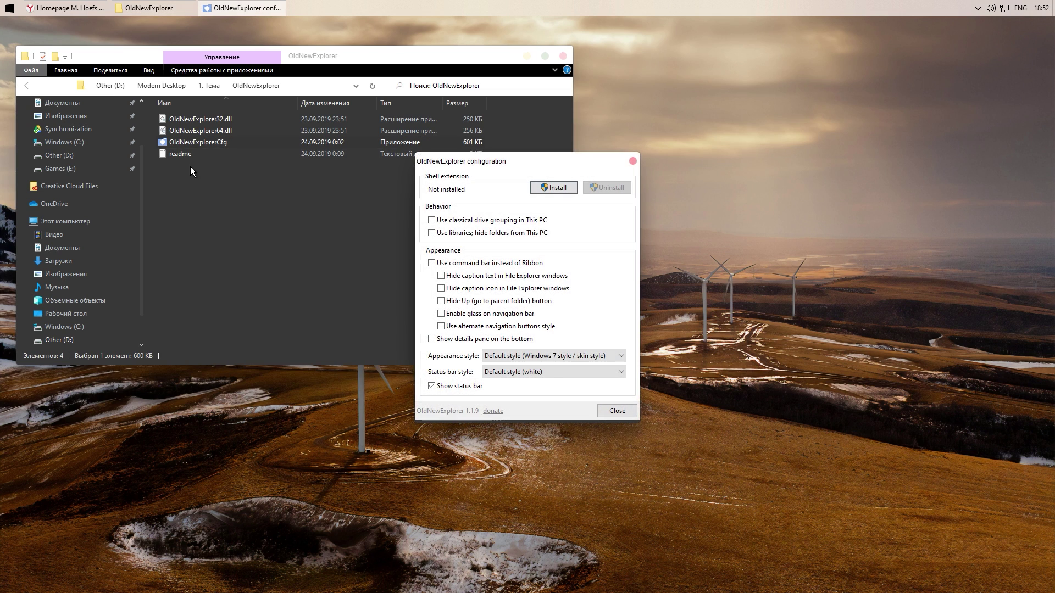
Install the OldNewExplorer shell extension, use the command bar instead of the ribbon, hide caption text, icon and Up button, and use alternate navigation buttons
click(551, 188)
click(441, 289)
click(441, 302)
click(441, 314)
click(432, 263)
click(441, 276)
click(441, 326)
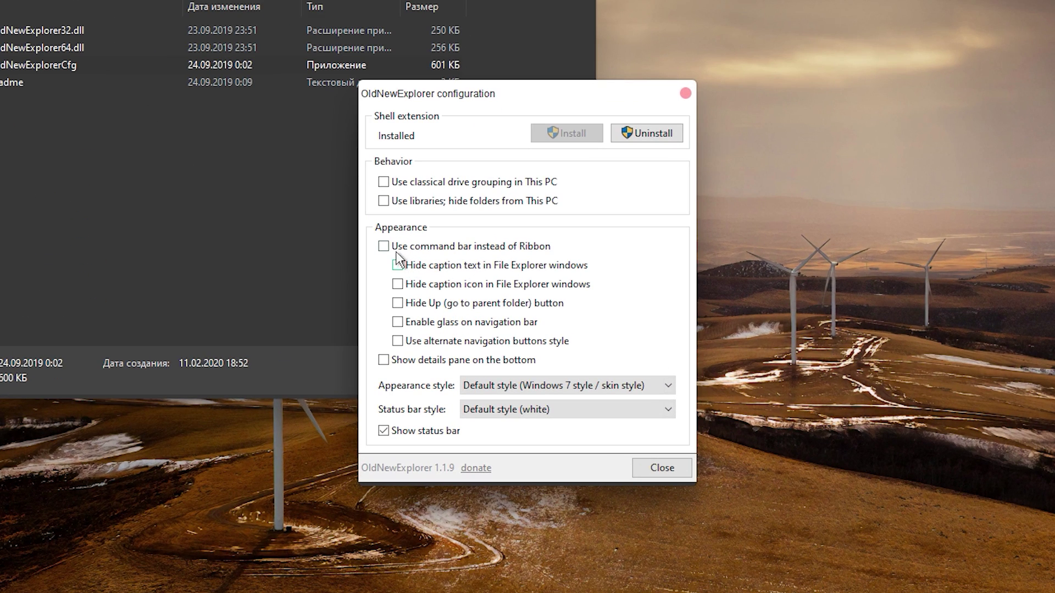
Enable glass on the navigation bar, hide the status bar, and close the OldNewExplorer configuration and the folder window
click(397, 323)
click(384, 431)
click(661, 468)
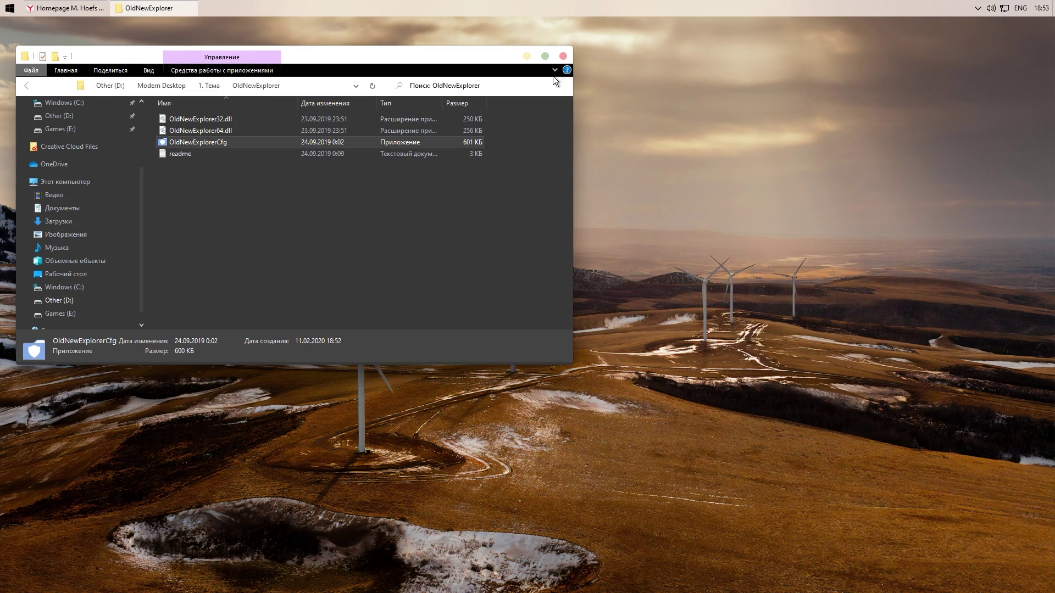
click(562, 58)
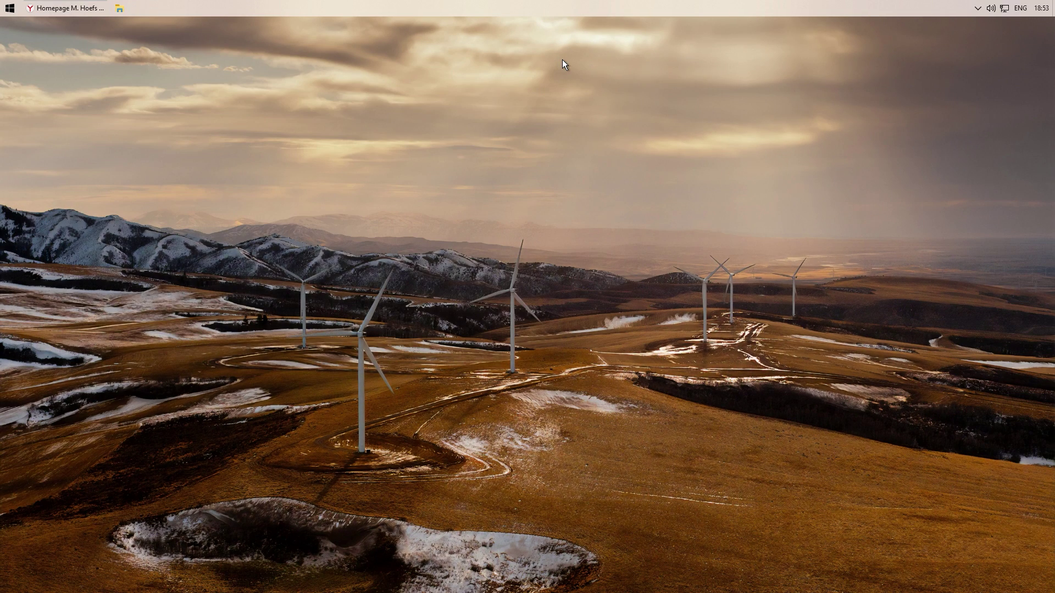
Open the "2. Иконки" folder inside Modern Desktop on drive Other (D:) in a new Explorer window
key(super+e)
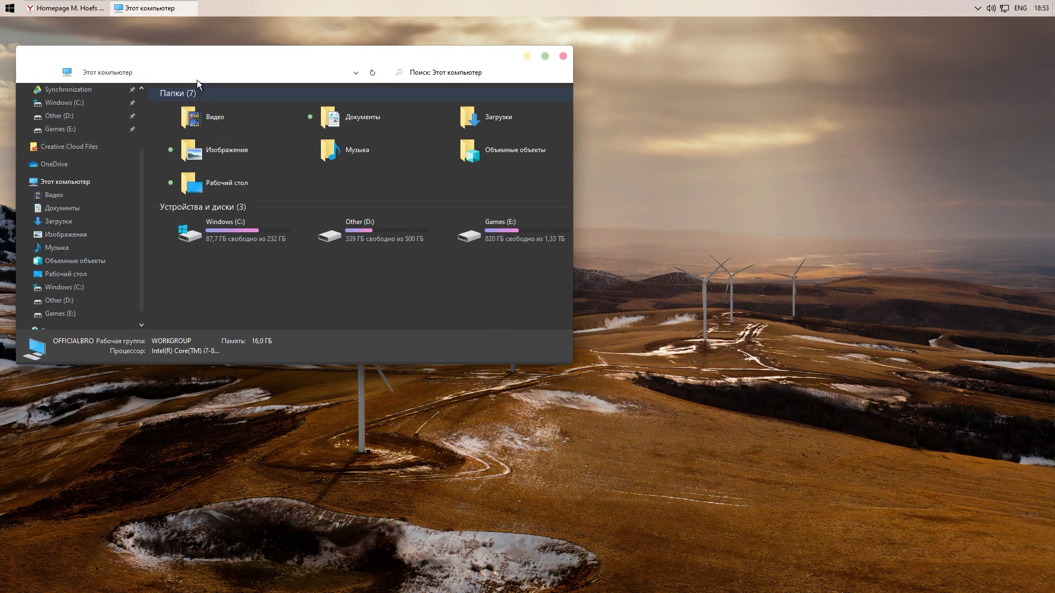
mouse_move(159, 55)
mouse_down()
mouse_move(314, 96)
mouse_move(175, 53)
mouse_up()
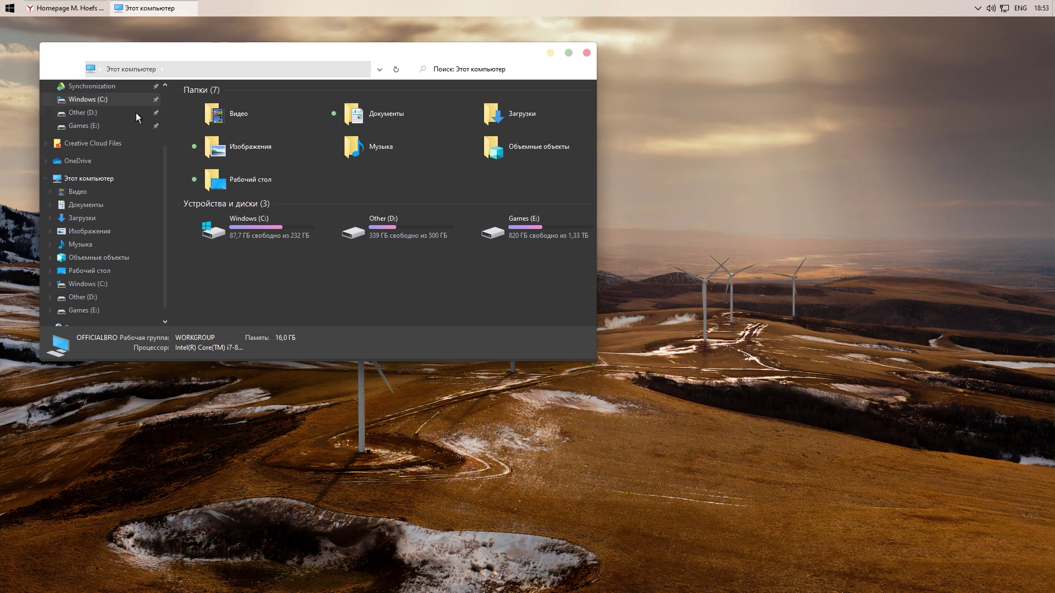
double_click(424, 235)
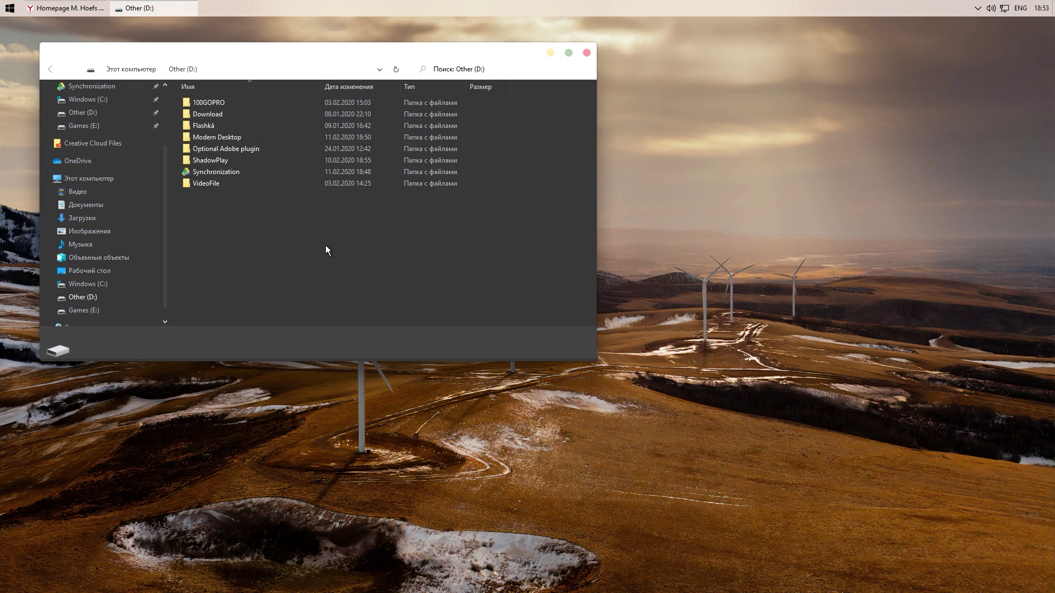
double_click(206, 137)
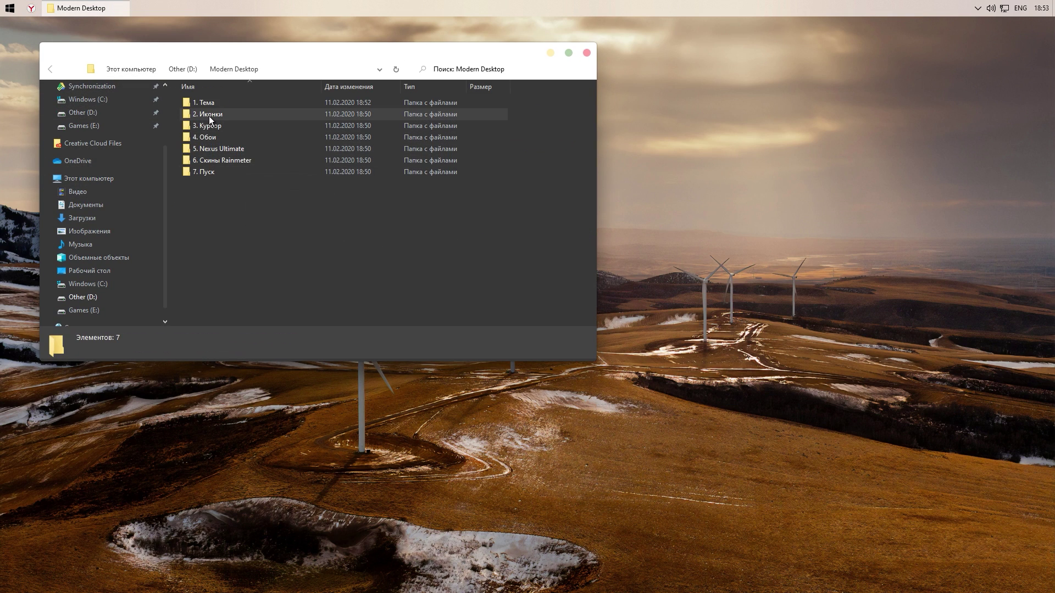
double_click(211, 113)
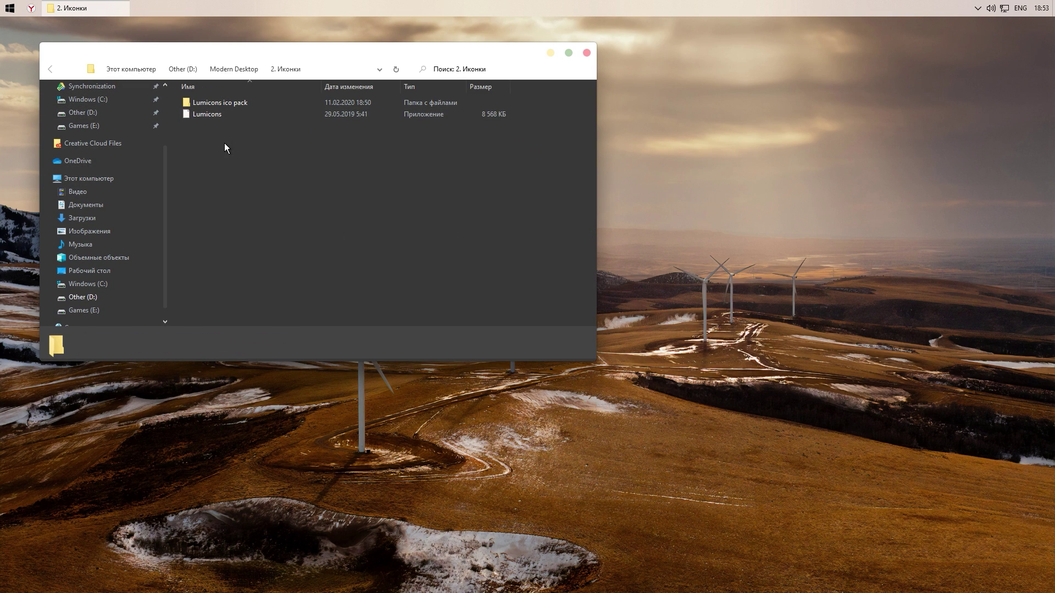
Examine the icons in the "Lumicons ico pack" folder and return to "2. Иконки"
double_click(212, 104)
scroll(391, 216, down, 10)
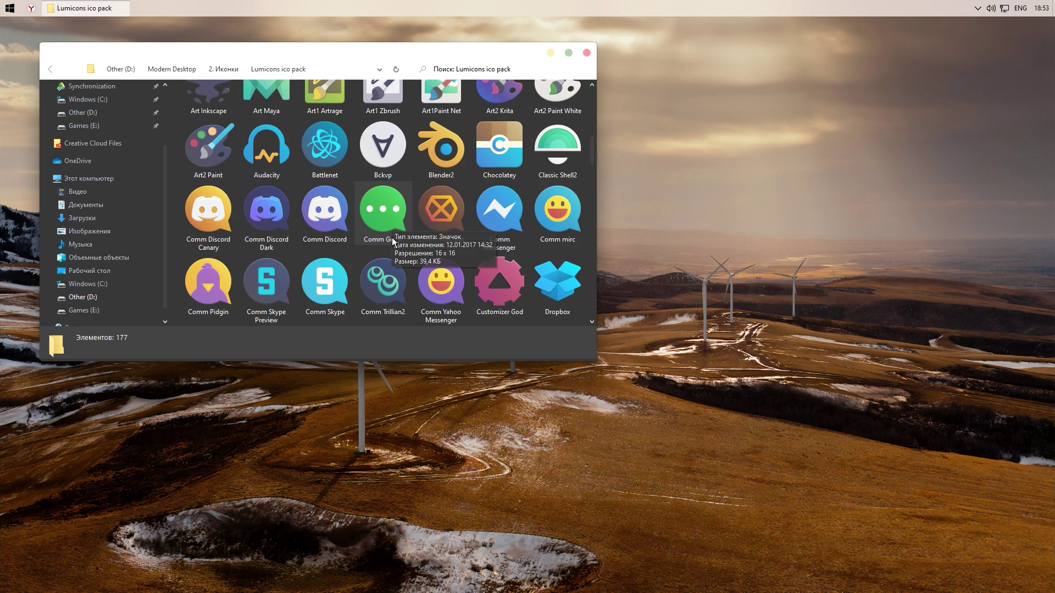
scroll(389, 220, up, 10)
key(alt+Left)
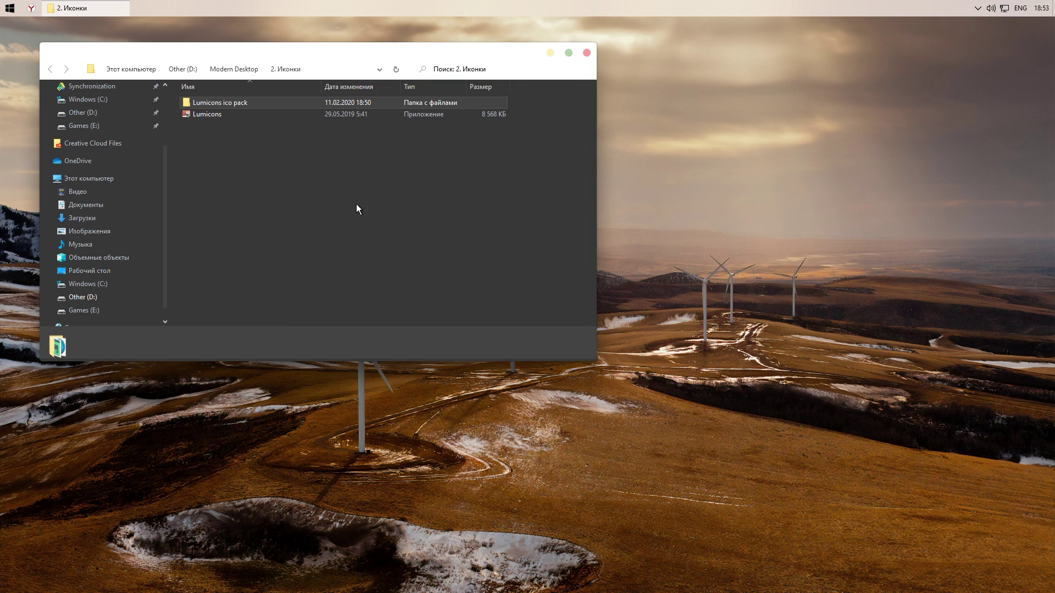
Install the Lumicons icon package, accepting the license agreement and creating a restore point, and finish the installer
double_click(207, 114)
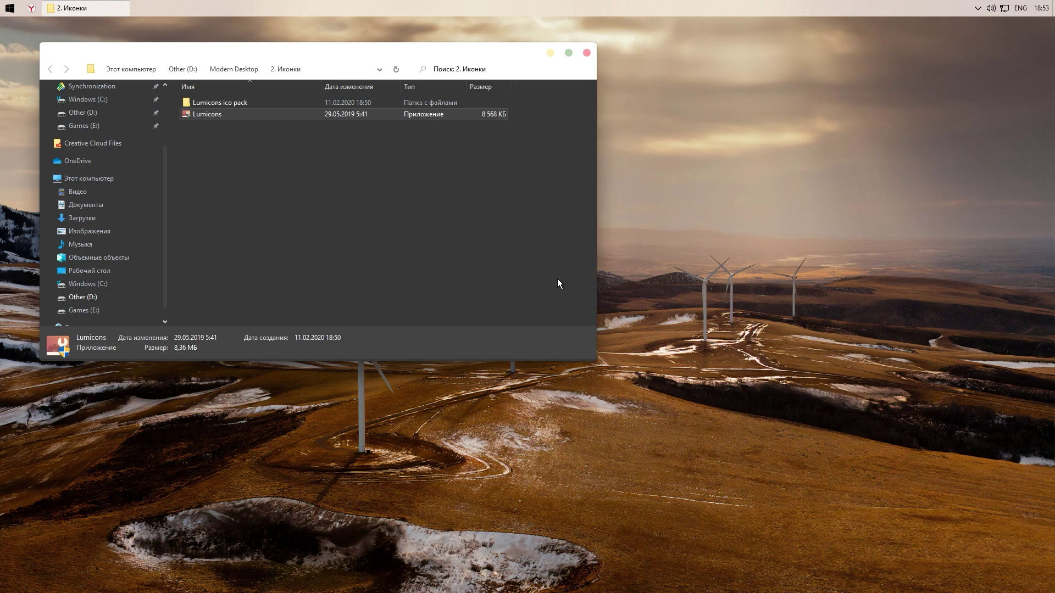
click(457, 412)
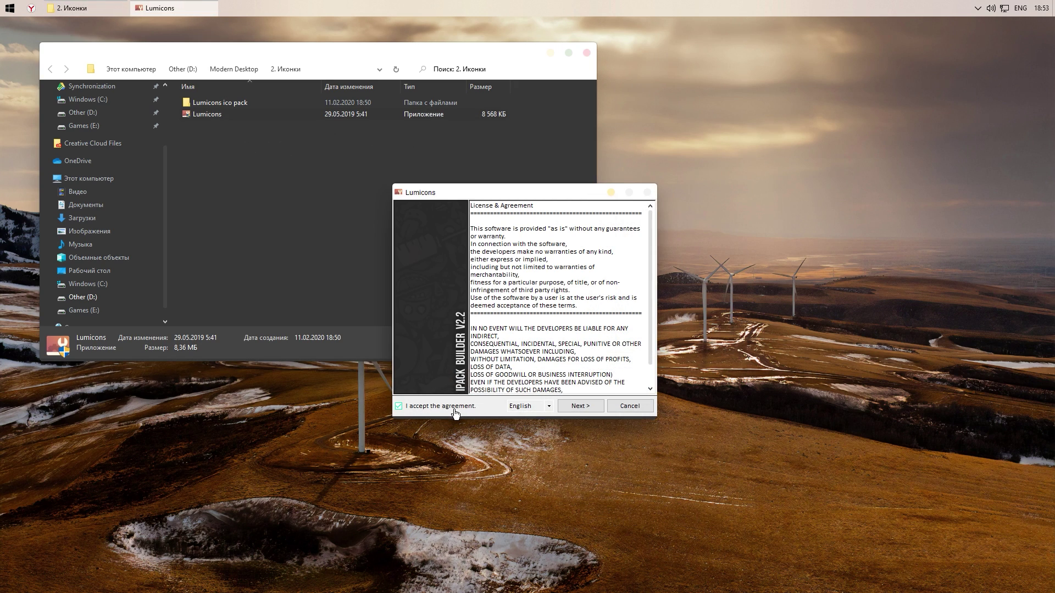
click(590, 411)
click(592, 411)
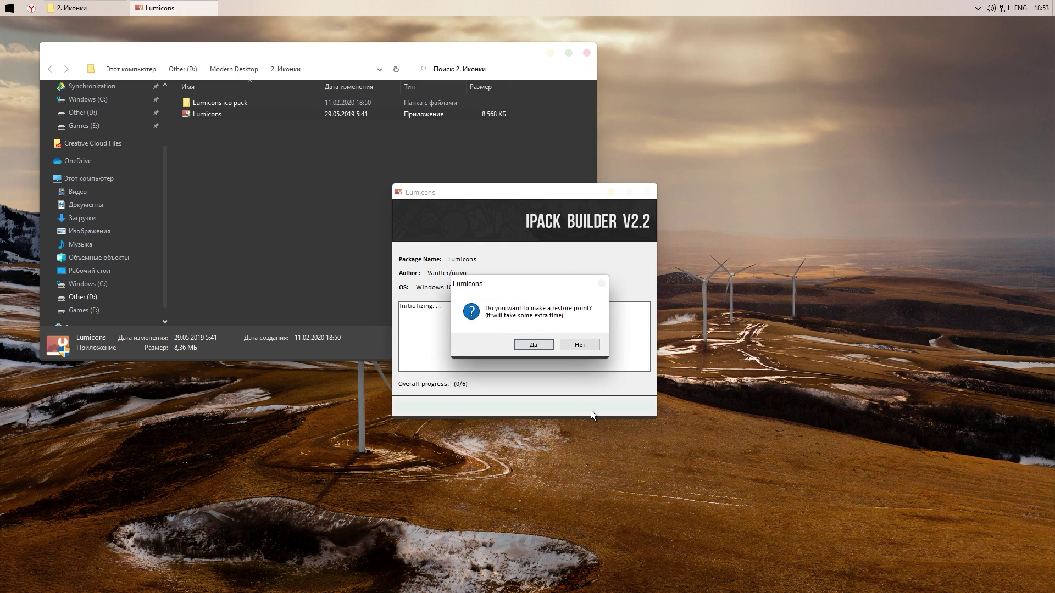
click(534, 345)
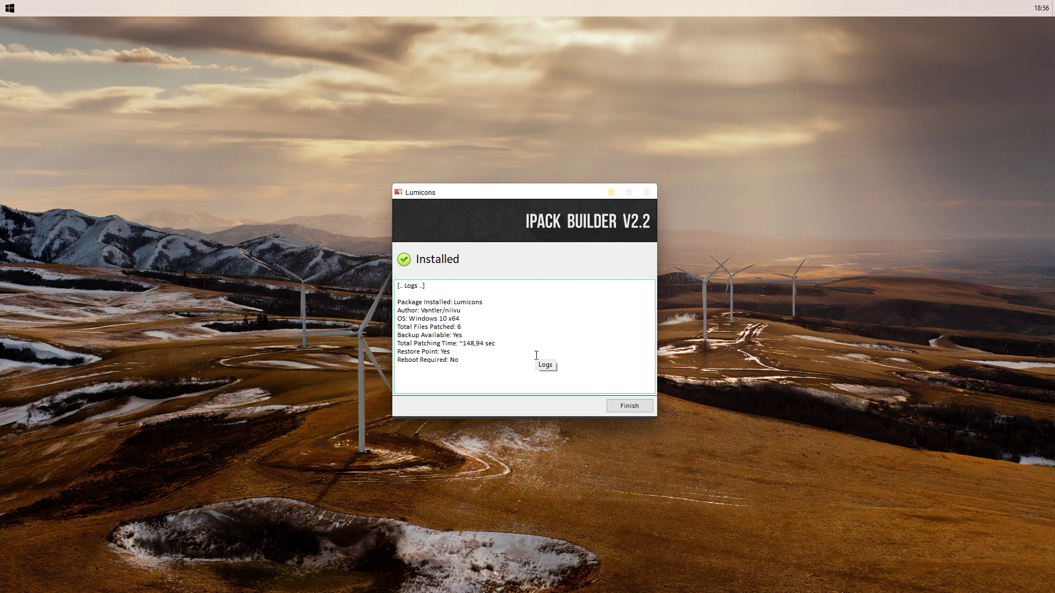
click(466, 343)
triple_click(530, 353)
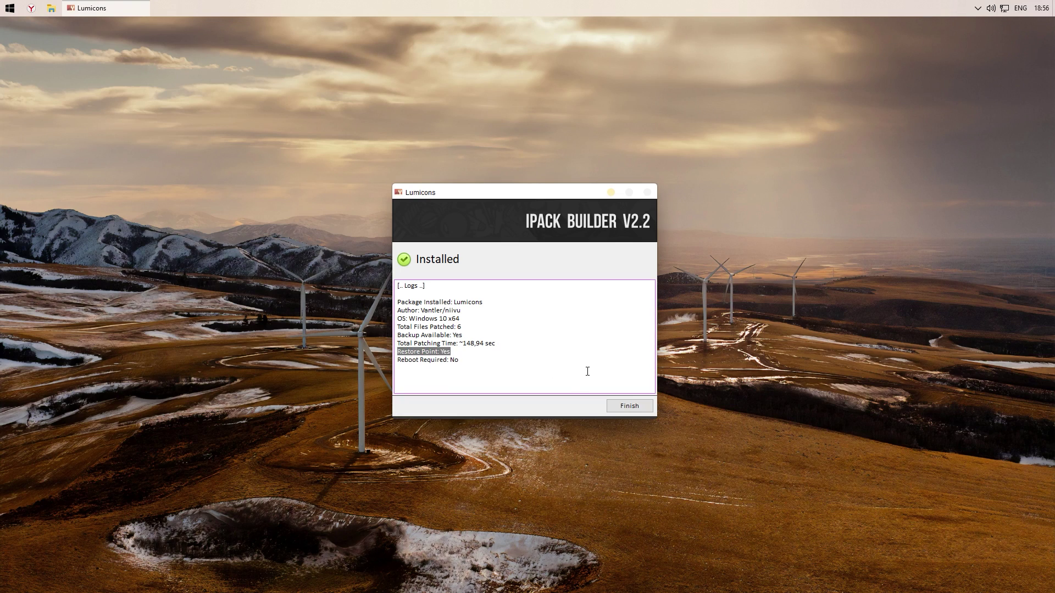
click(625, 410)
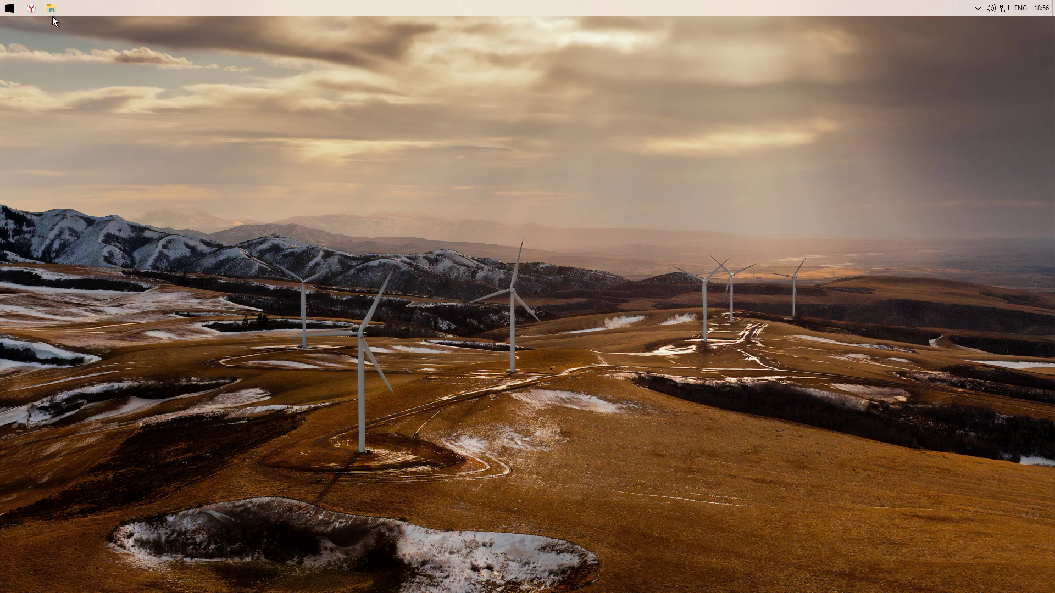
Open a new Explorer window nearer the middle of the desktop and go to the "3. Курсор" folder in Modern Desktop on drive D
click(52, 14)
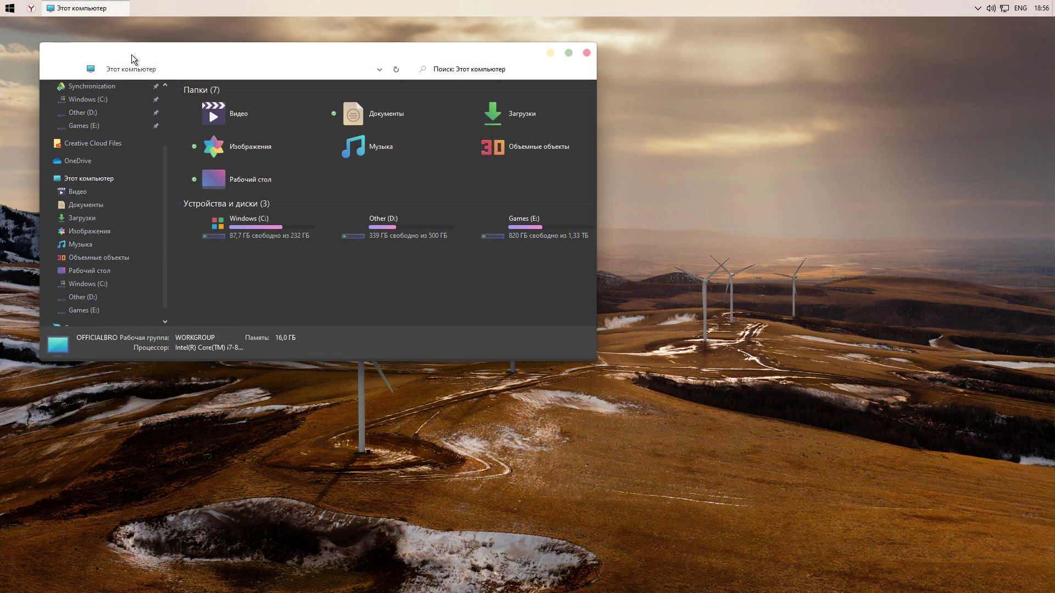
drag(172, 49, 370, 237)
scroll(332, 402, up, 3)
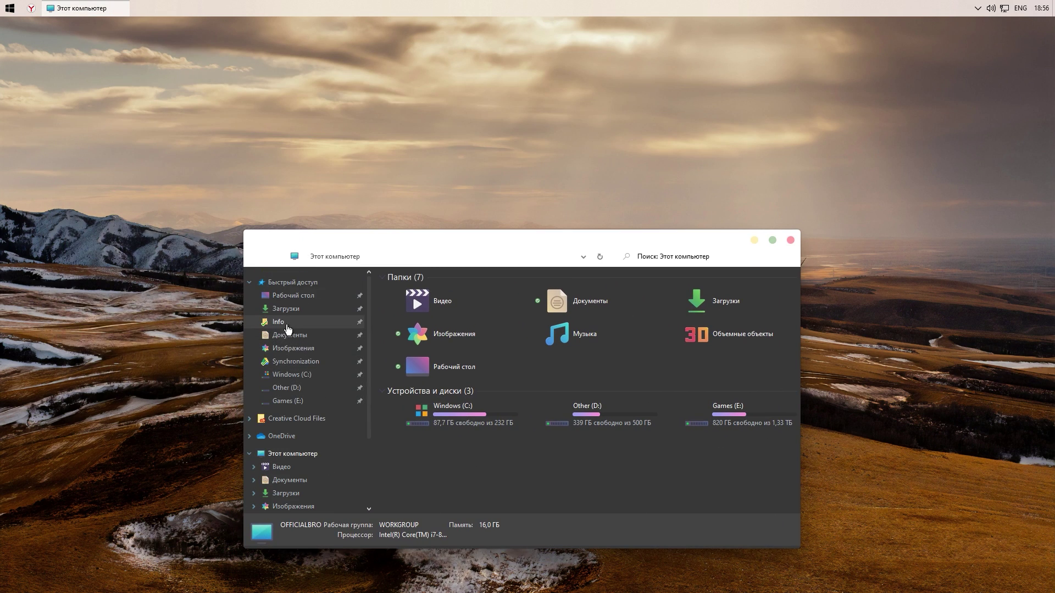
click(250, 454)
click(605, 419)
double_click(605, 417)
double_click(427, 337)
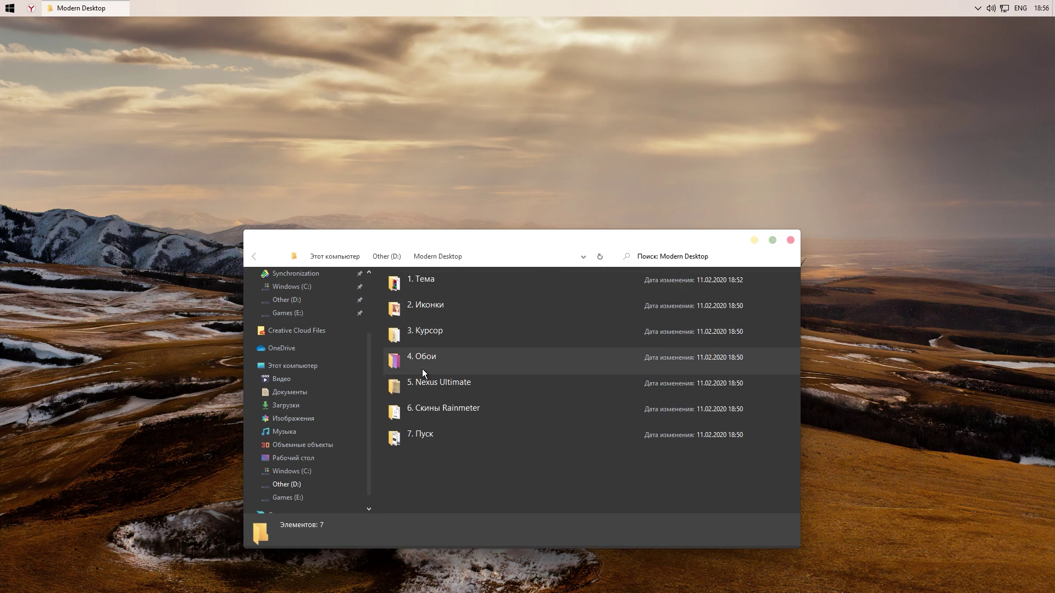
double_click(442, 329)
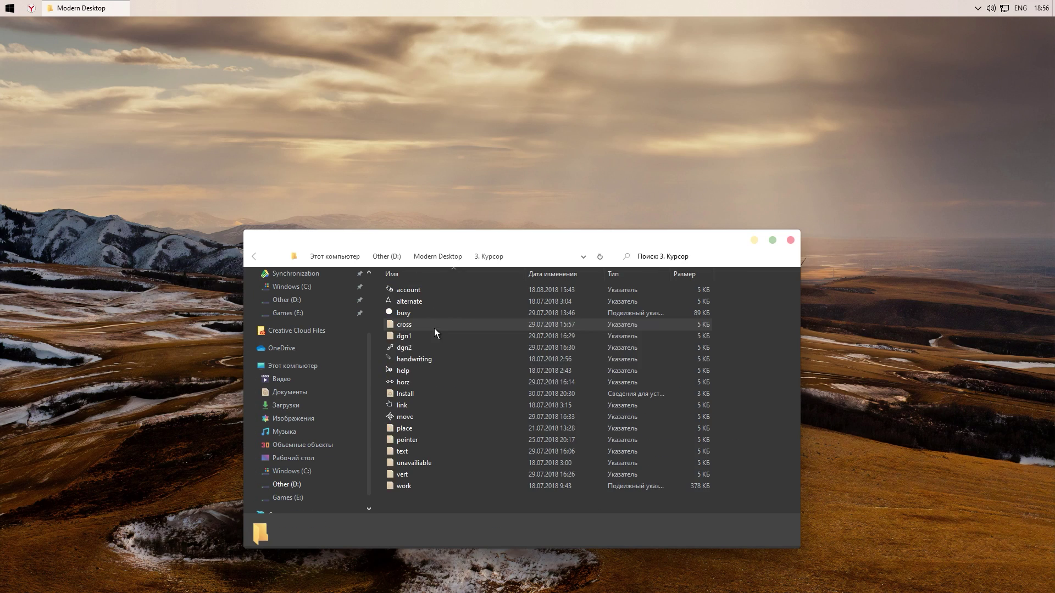
Install the cursor set from its Install file and apply the material_design_dark pointer scheme, replacing the original scheme
click(401, 393)
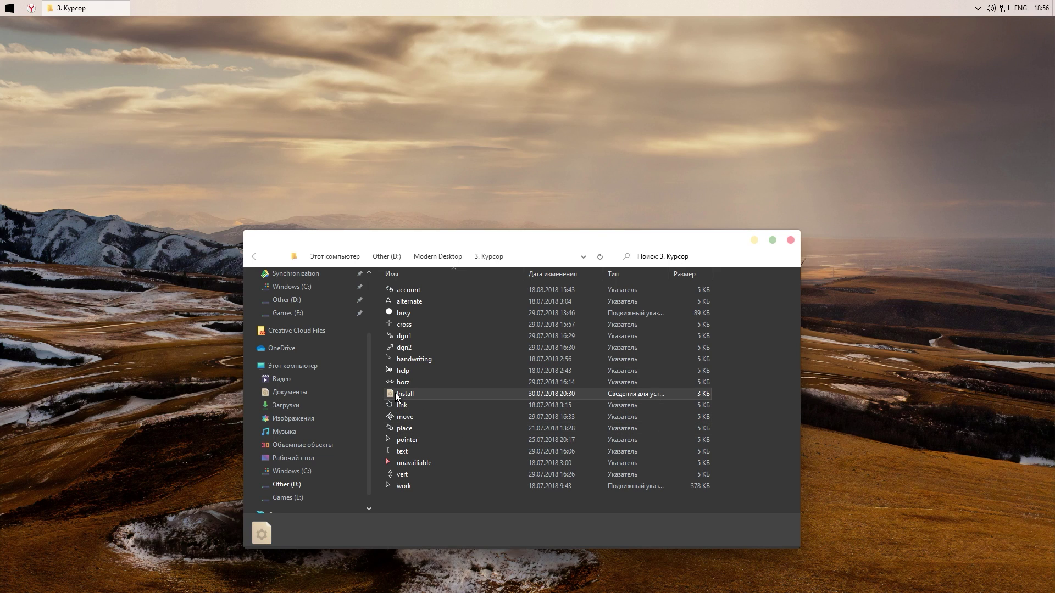
right_click(395, 393)
click(455, 139)
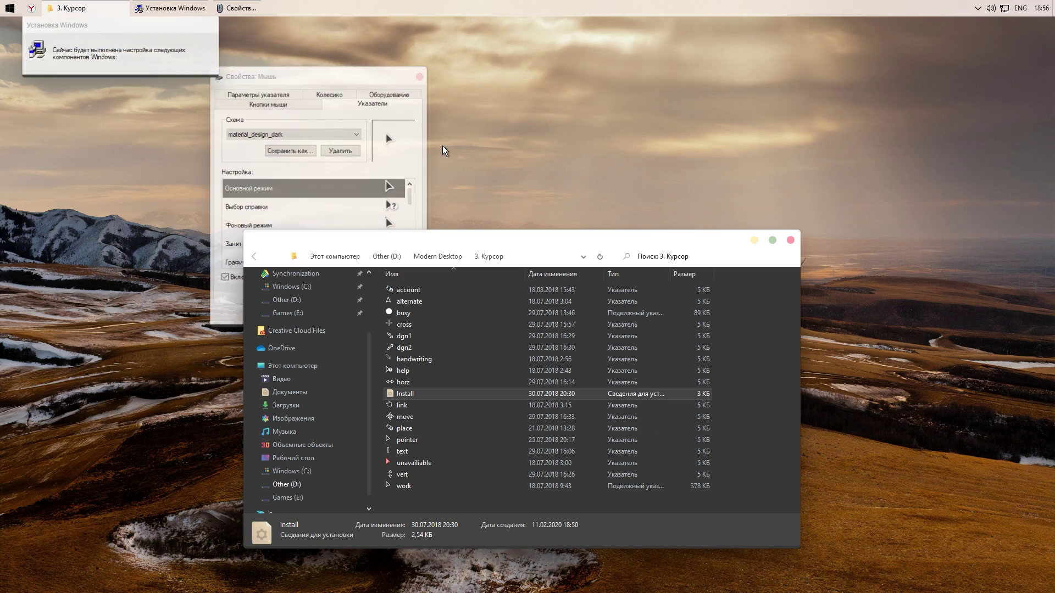
click(219, 167)
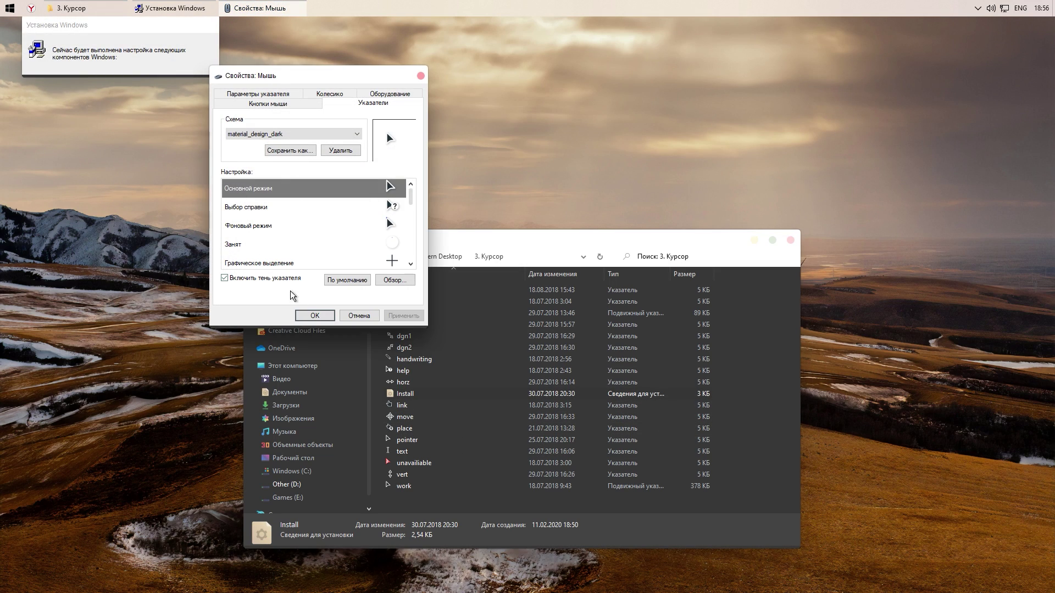
click(313, 315)
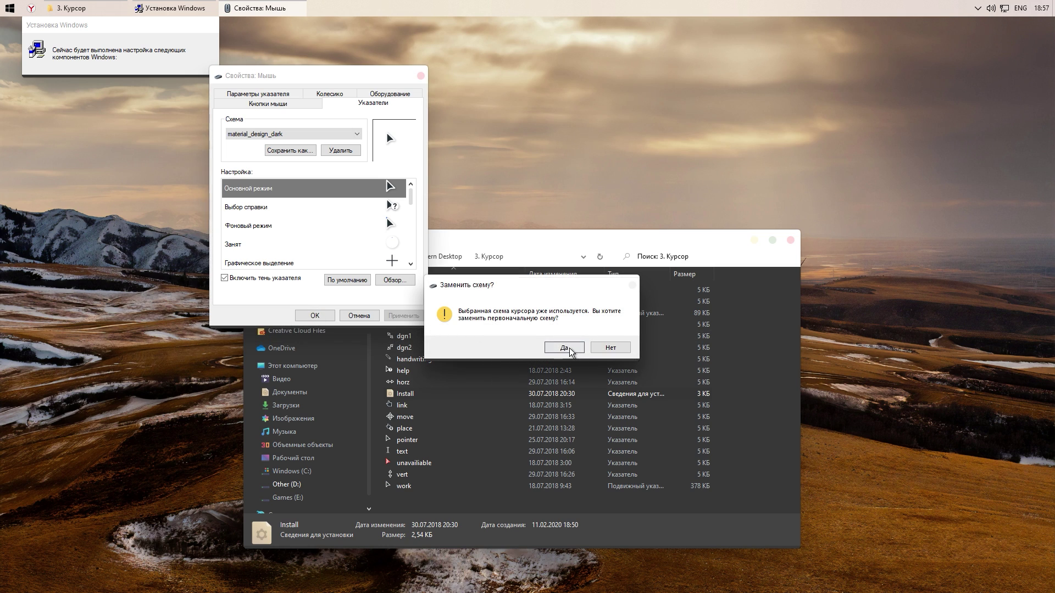
click(566, 348)
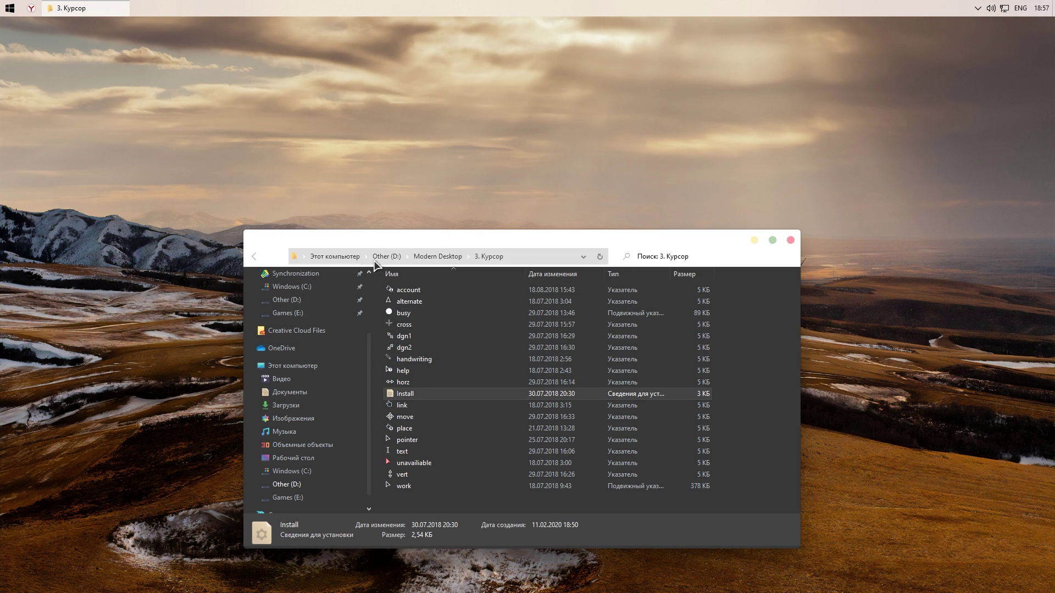
drag(399, 139, 747, 214)
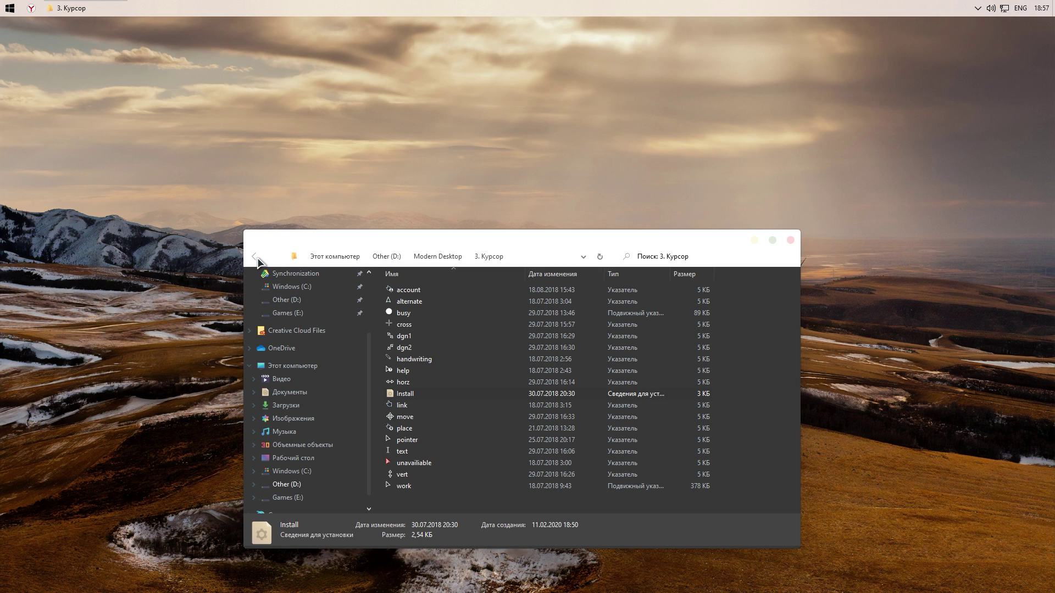
Set image 4 from the "4. Обои" folder as the desktop background
key(alt+Left)
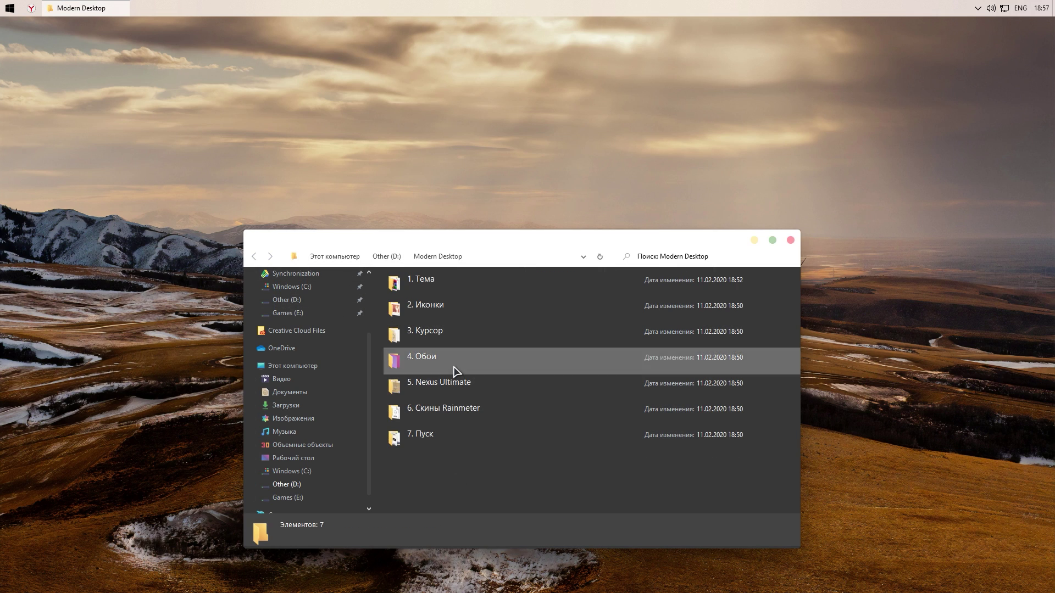
double_click(456, 367)
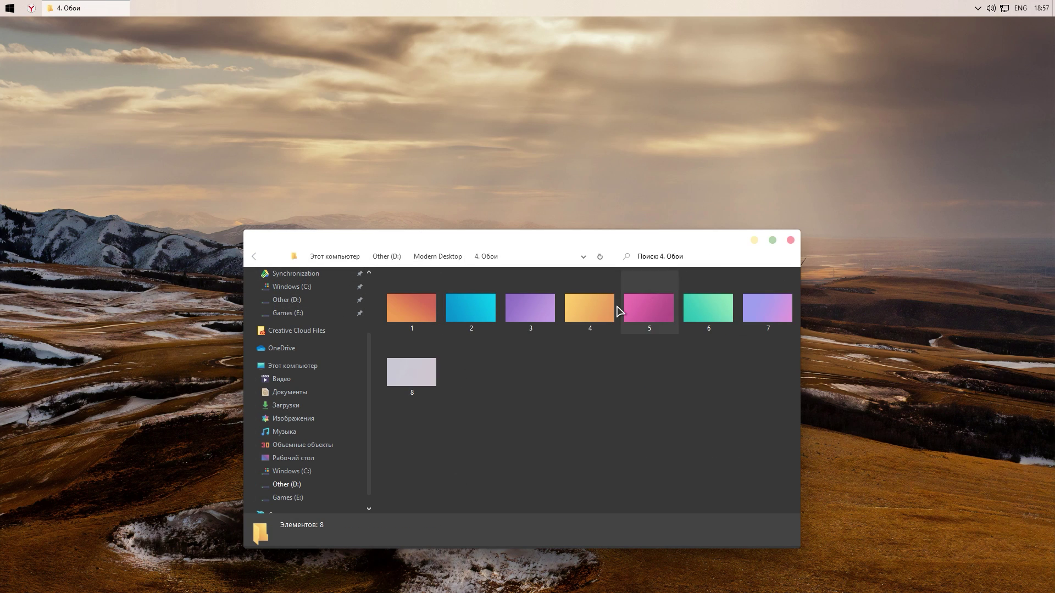
right_click(602, 325)
click(667, 283)
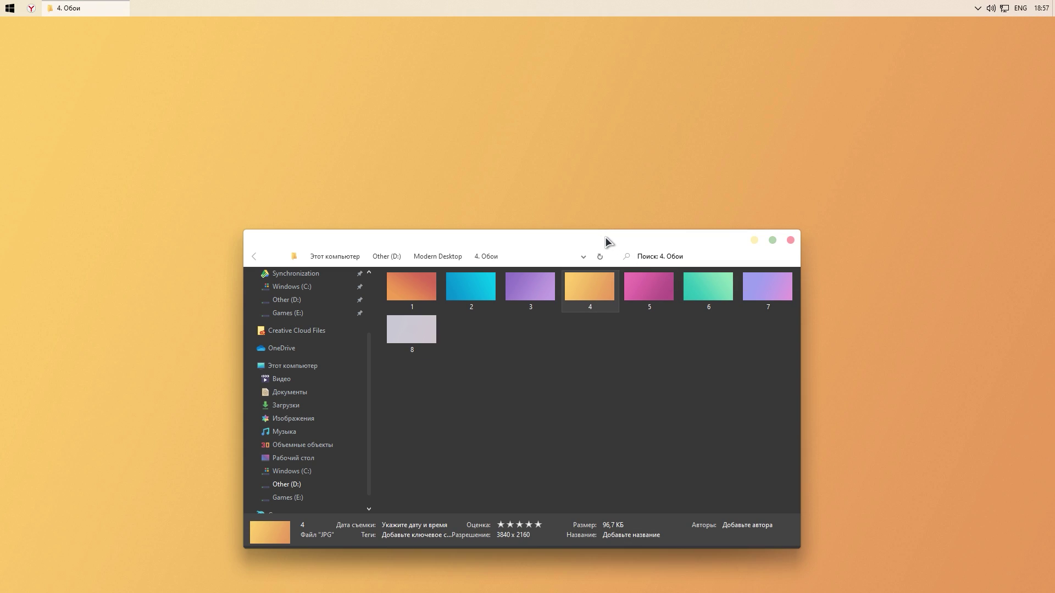
Move the Explorer window towards the desktop's center and launch NexusSetup from the "5. Nexus Ultimate" folder
drag(605, 237, 545, 146)
key(BackSpace)
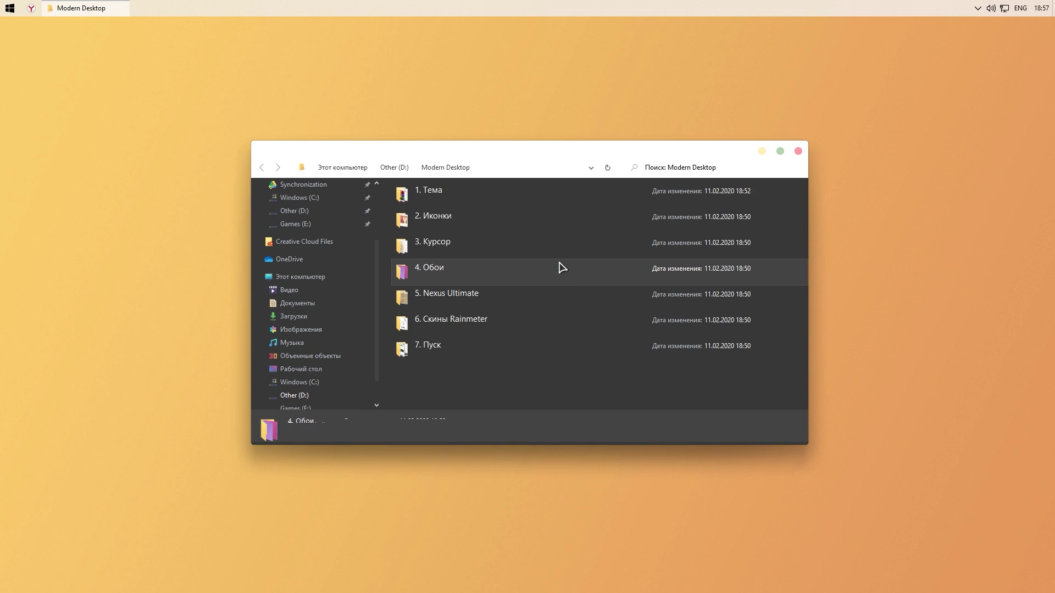
click(507, 400)
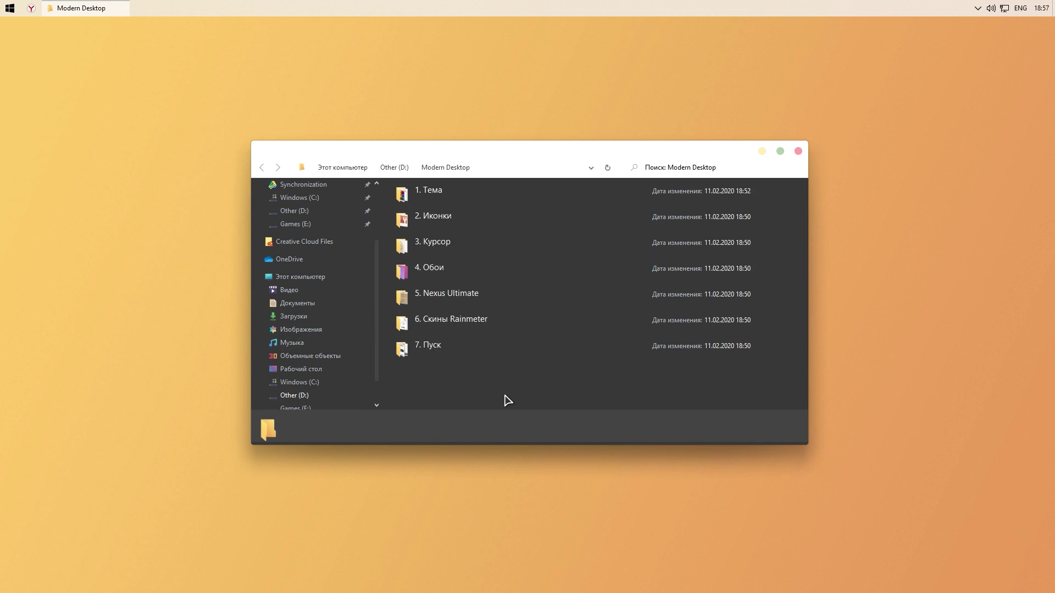
double_click(440, 306)
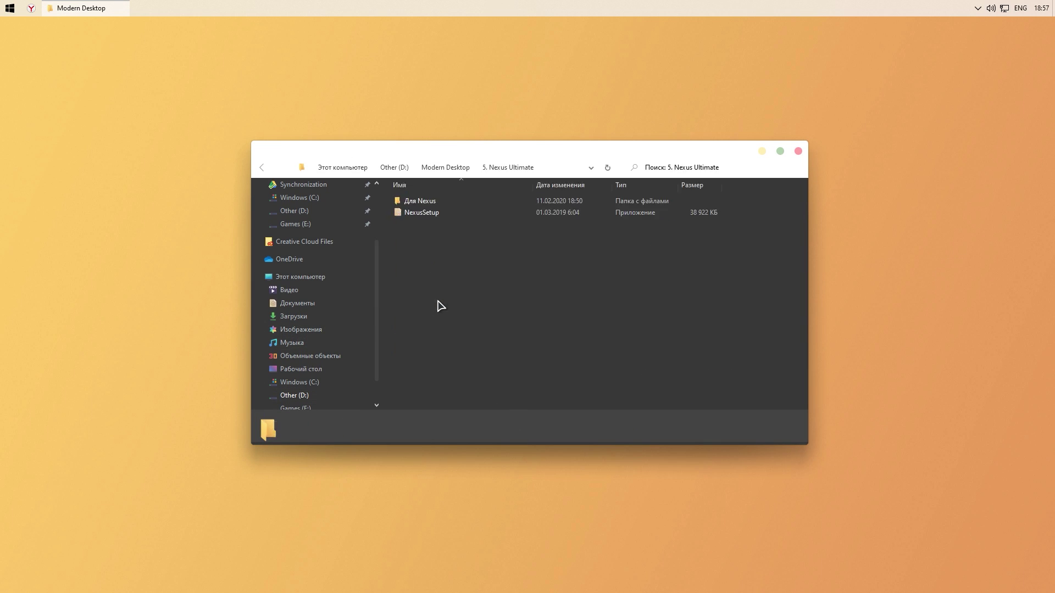
double_click(413, 214)
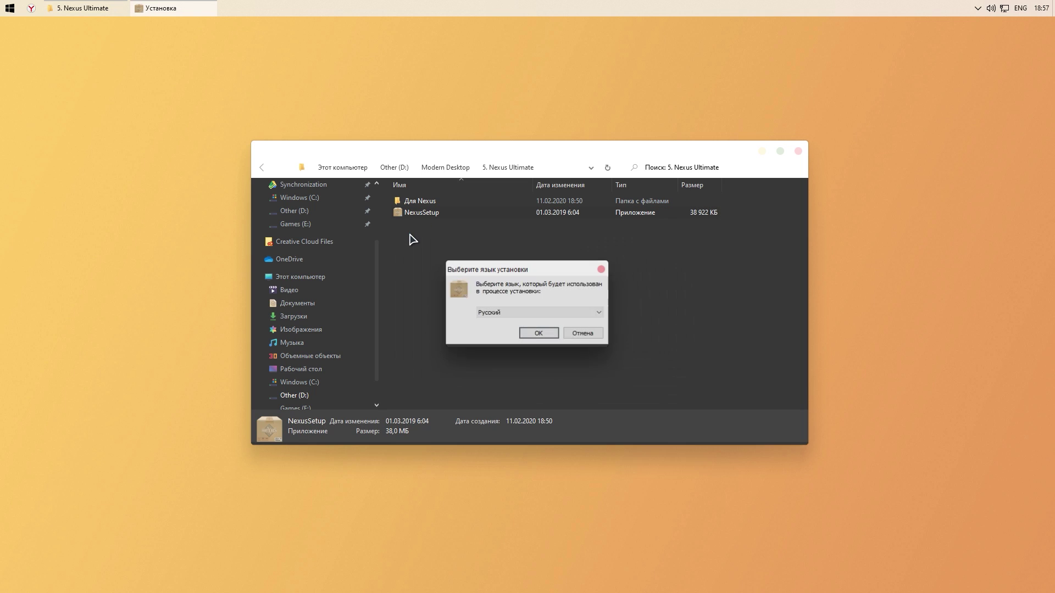
Install Nexus 19.2 with Russian as the setup language, keeping the C:\Program Files (x86)\Winstep folder
click(528, 334)
click(592, 402)
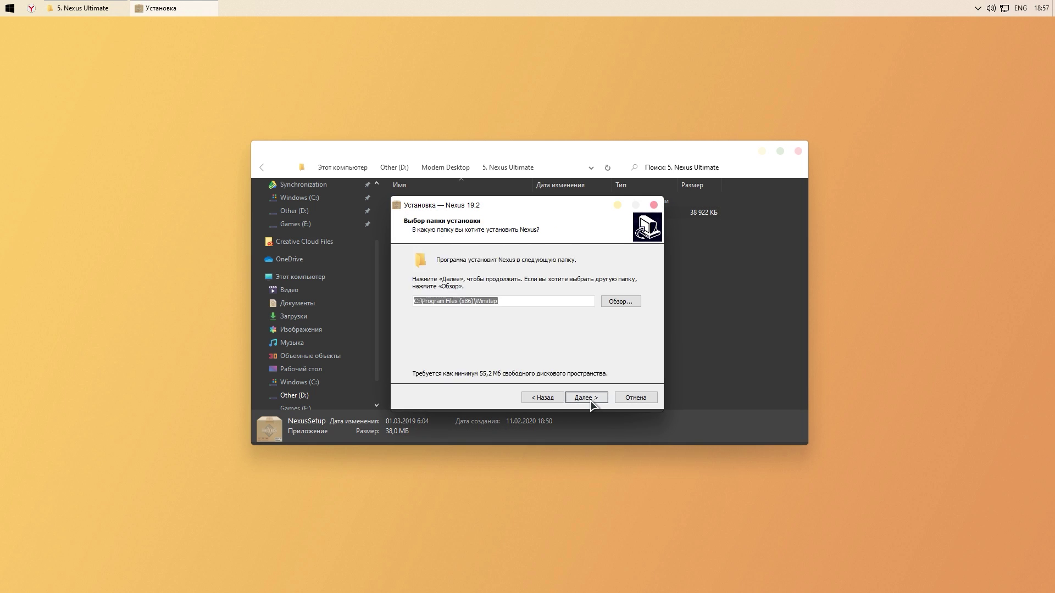
click(591, 403)
click(592, 402)
click(592, 403)
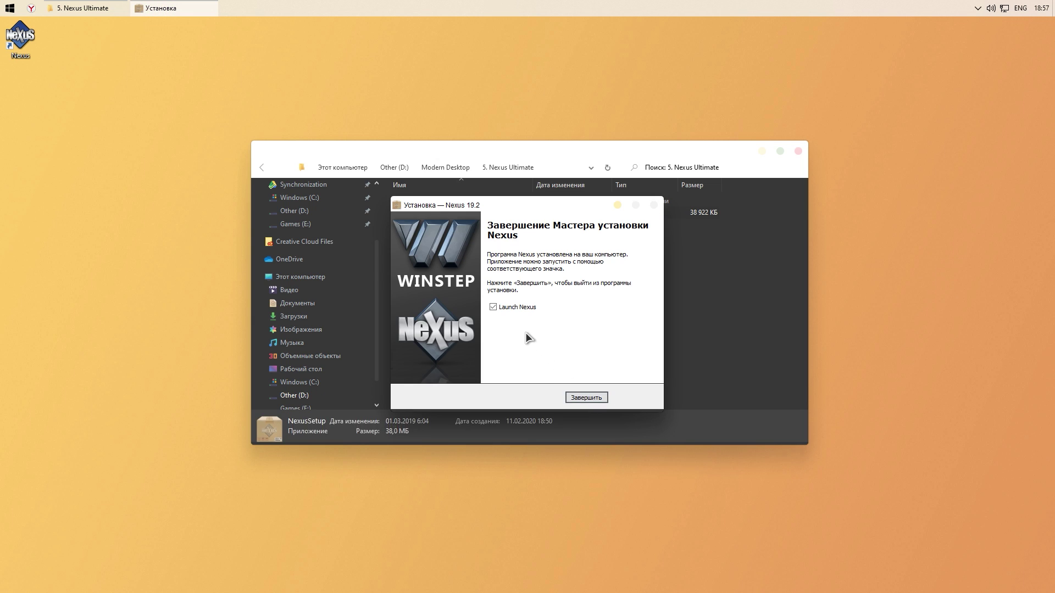
Finish the Nexus setup with Nexus launched and delete the Nexus shortcut from the desktop
click(586, 396)
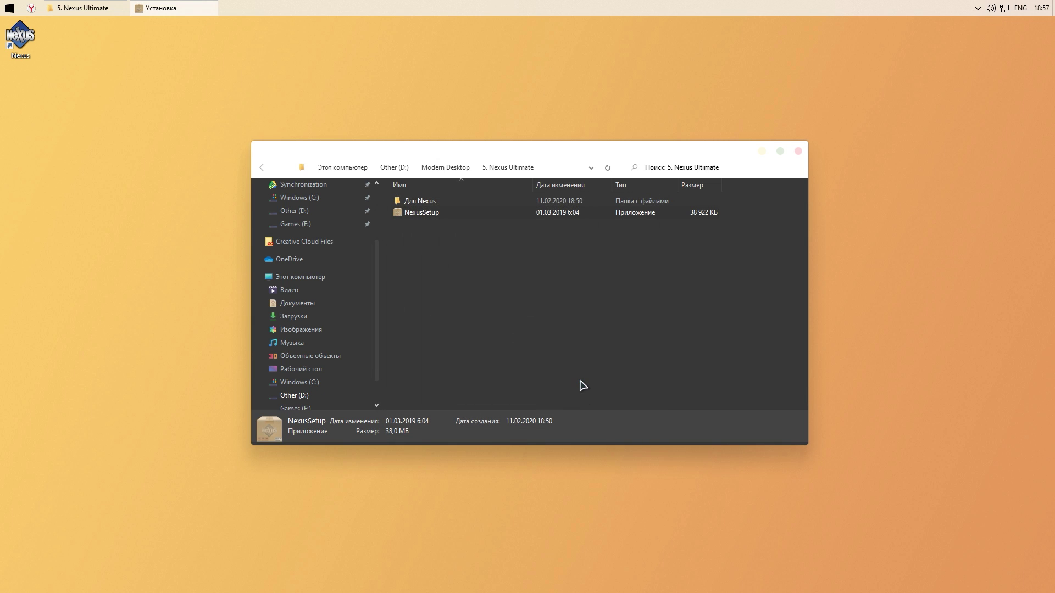
drag(91, 127, 8, 24)
key(Delete)
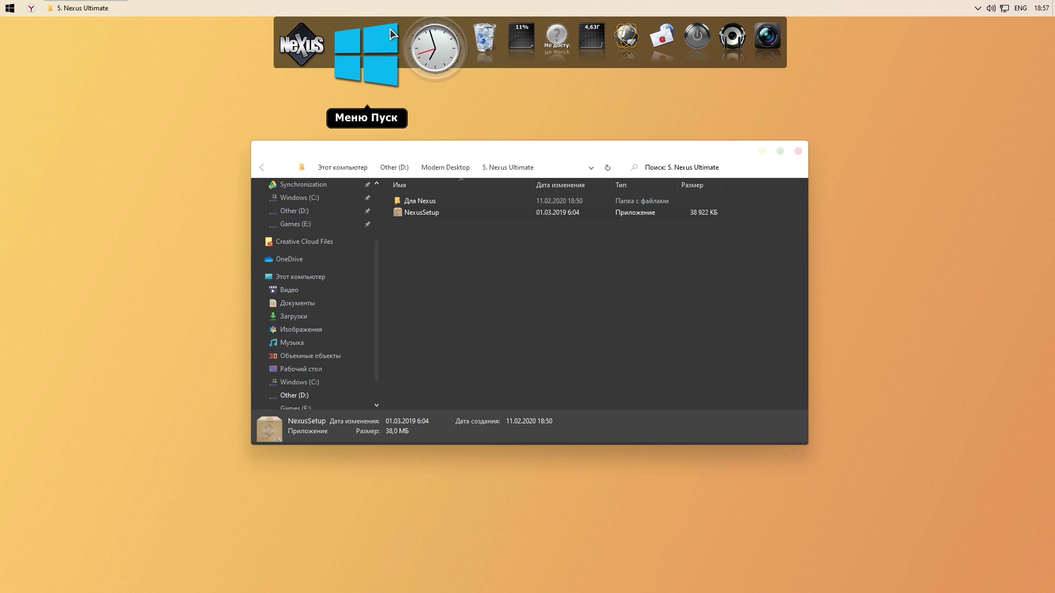
Open the "Для Nexus" folder and arrange its narrowed window side by side with a second Explorer window
click(509, 251)
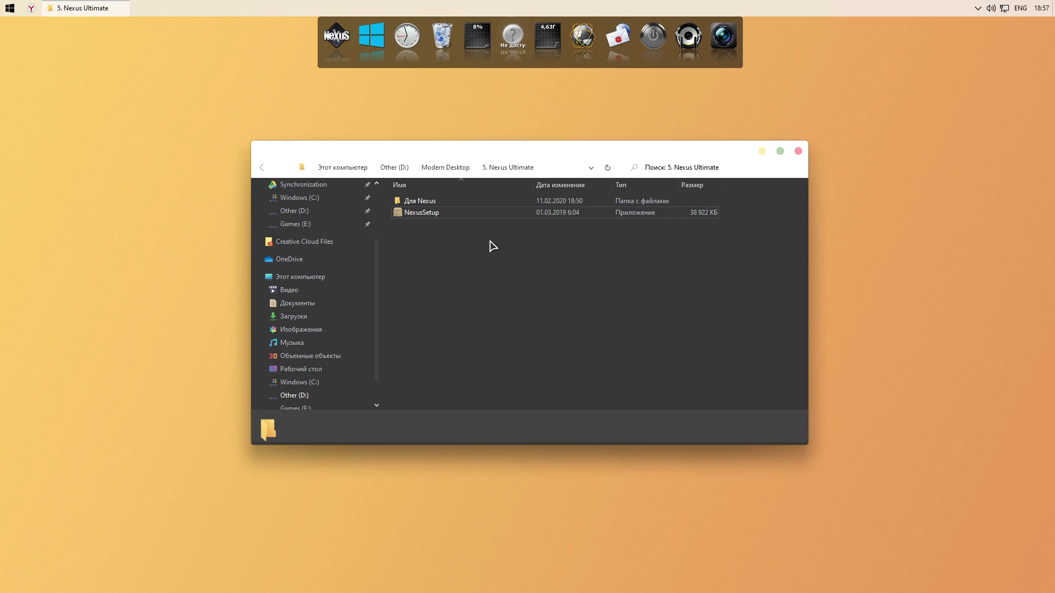
double_click(412, 201)
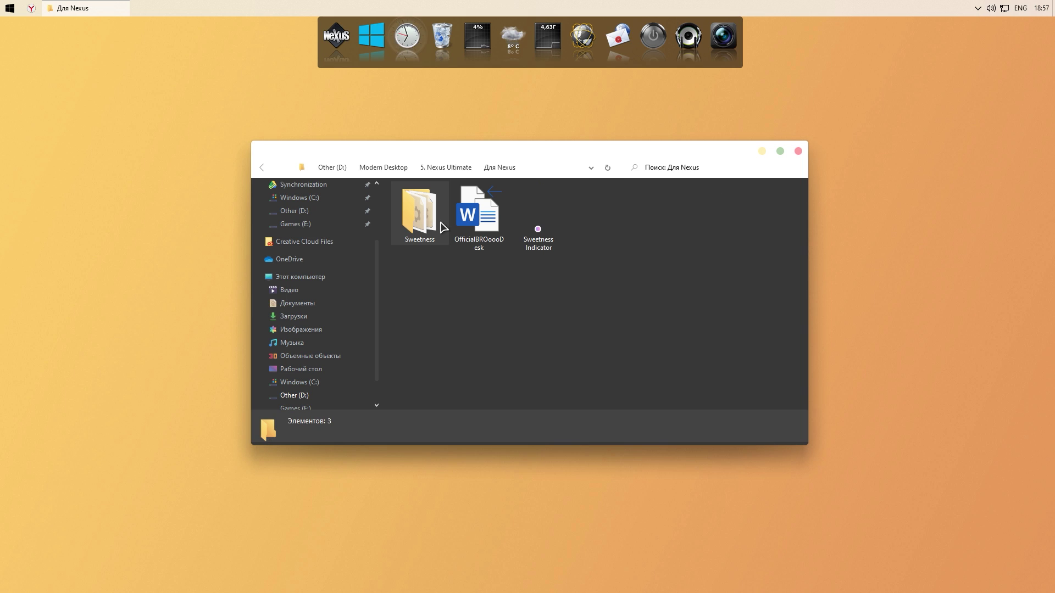
drag(427, 152, 618, 158)
drag(1004, 212, 849, 199)
drag(701, 163, 808, 160)
key(super+e)
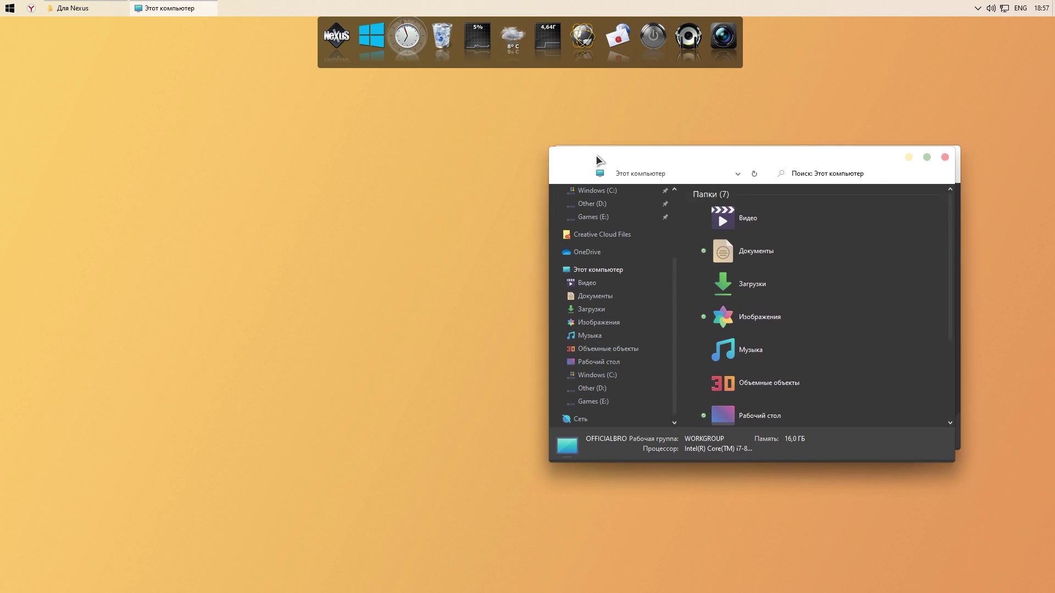
drag(610, 155, 119, 143)
Copy the Sweetness folder into the Backgrounds folder under Winstep\NeXuS, reached from Документы in the second Explorer window
scroll(165, 302, up, 2)
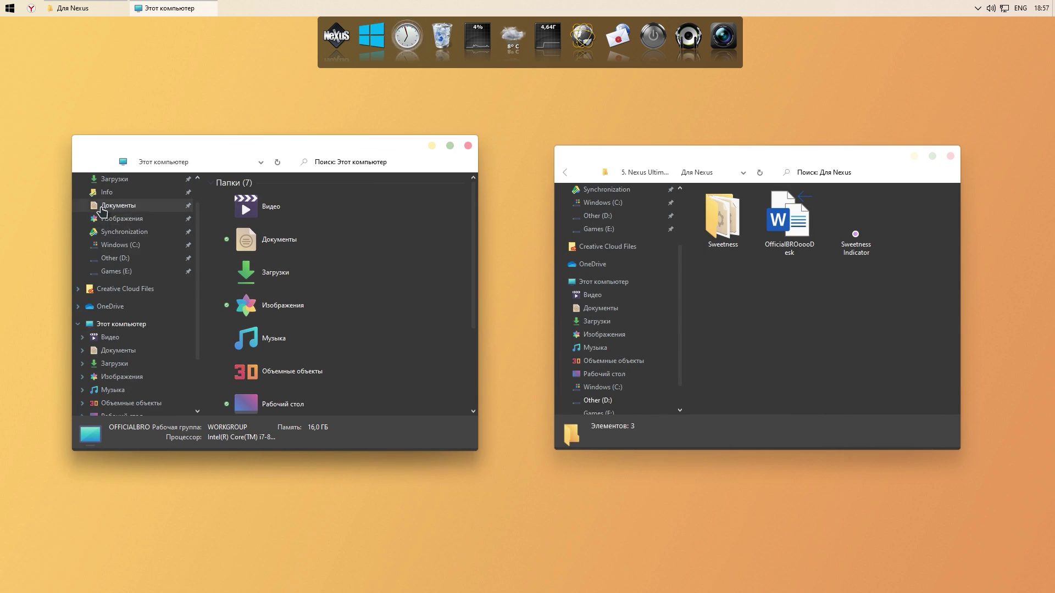
click(102, 208)
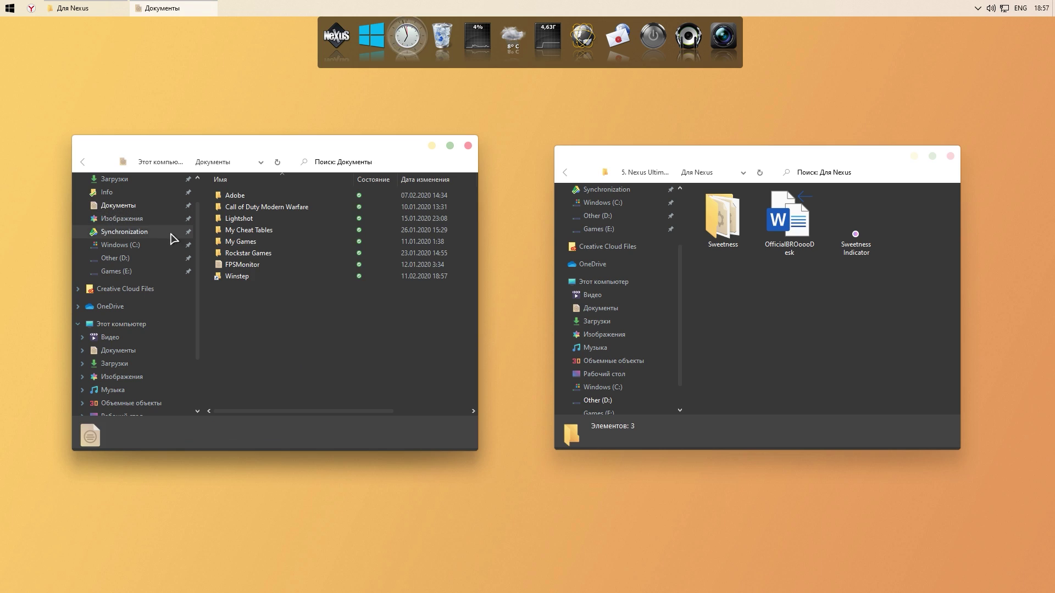
double_click(235, 276)
double_click(235, 288)
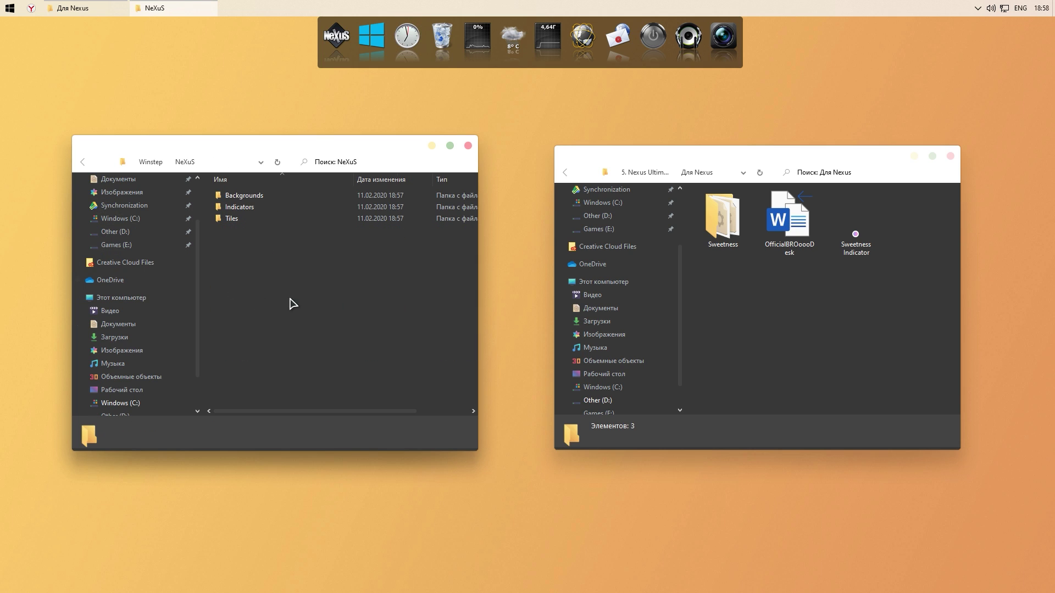
double_click(262, 195)
drag(722, 217, 353, 358)
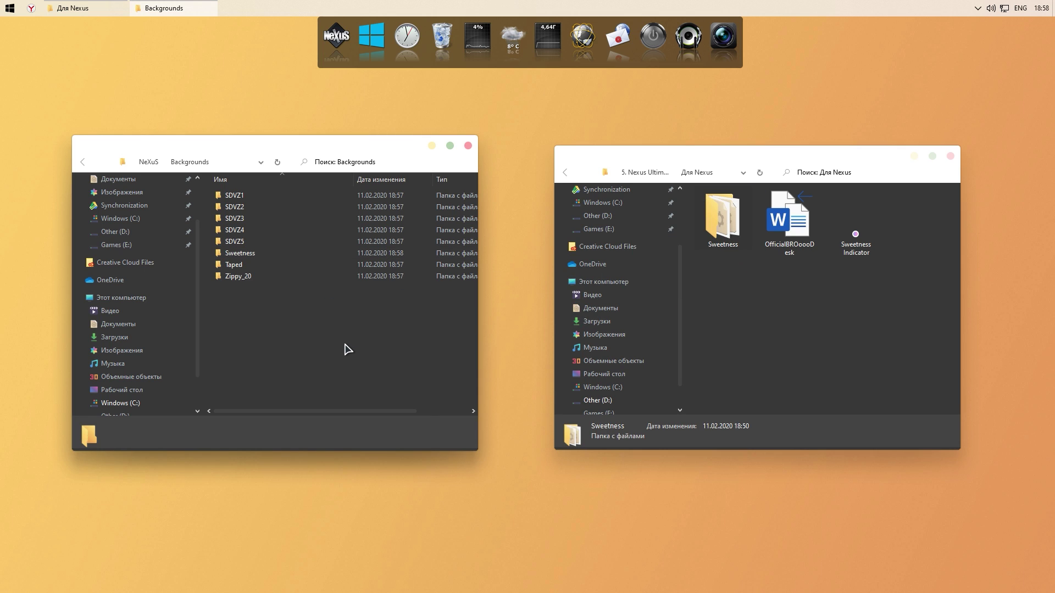
Copy the Sweetness Indicator image into the NeXuS Indicators folder and close that Explorer window
key(alt+Left)
double_click(238, 208)
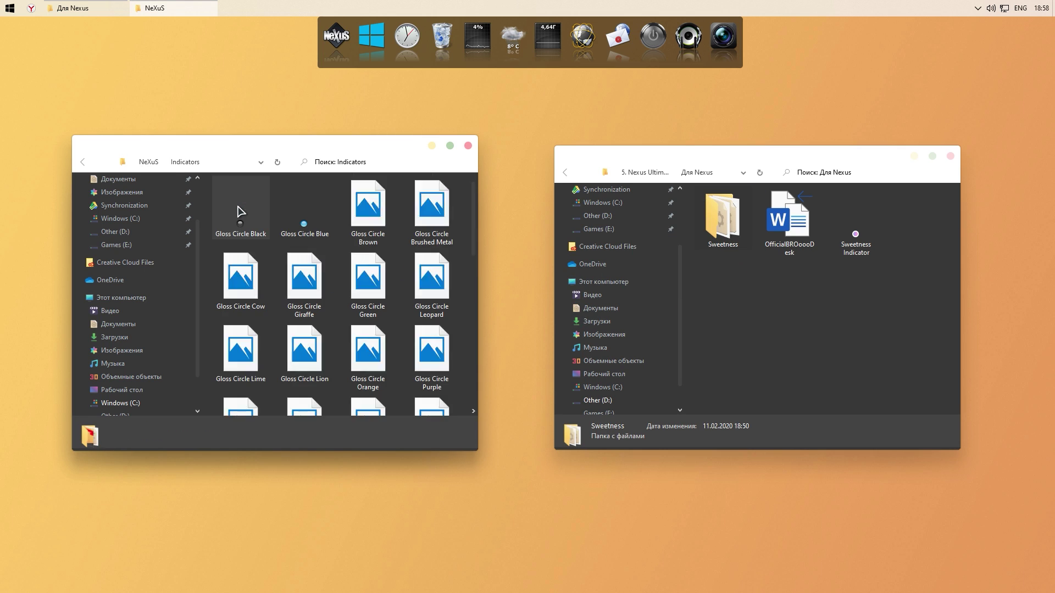
drag(856, 239, 332, 313)
key(alt+Left)
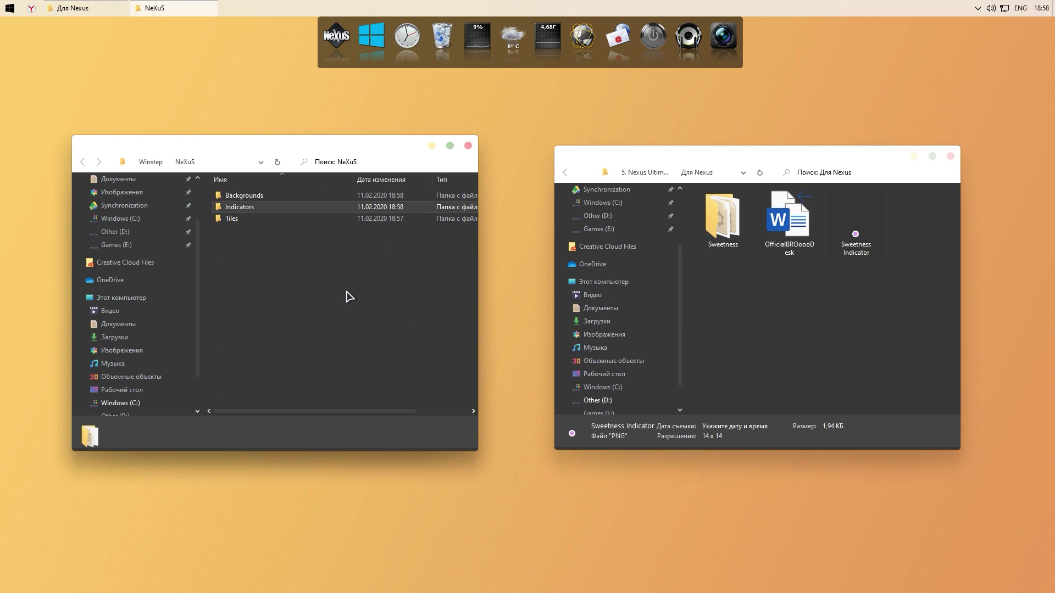
click(468, 145)
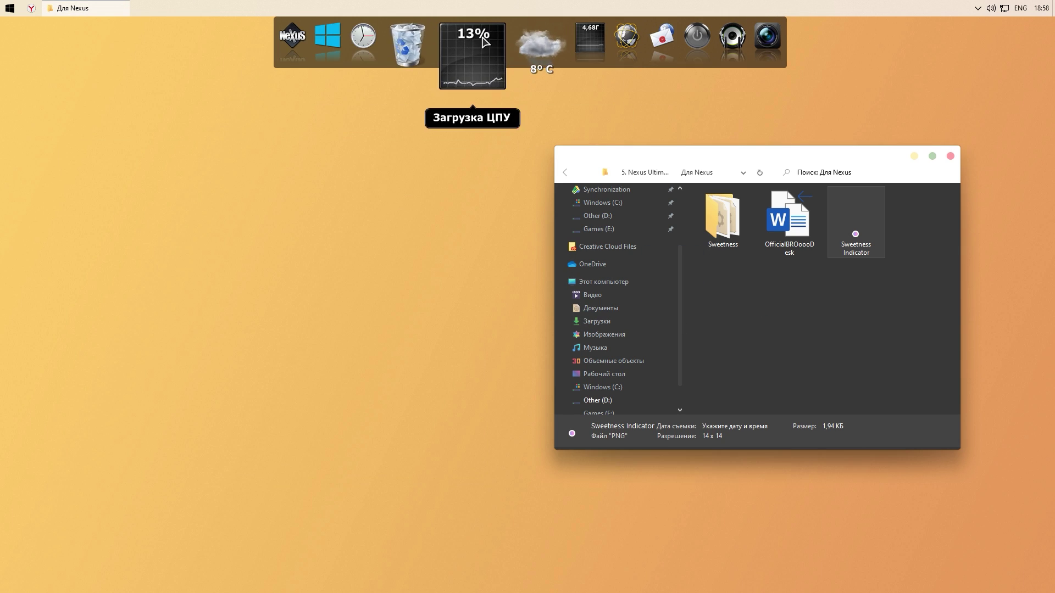
Open the Nexus settings from the dock and place the settings window beside the "Для Nexus" folder window
right_click(483, 45)
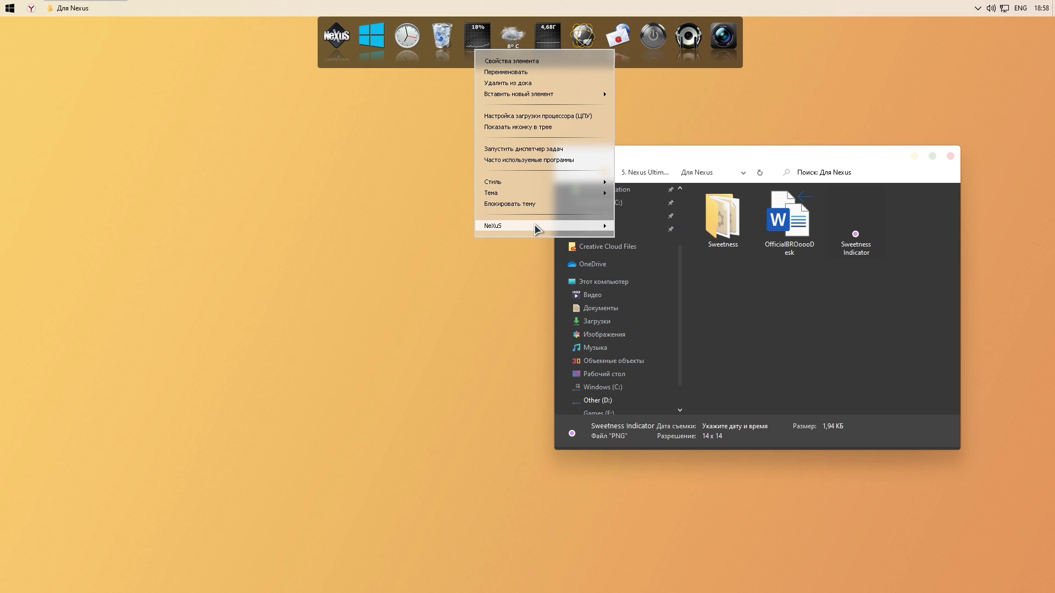
mouse_move(534, 224)
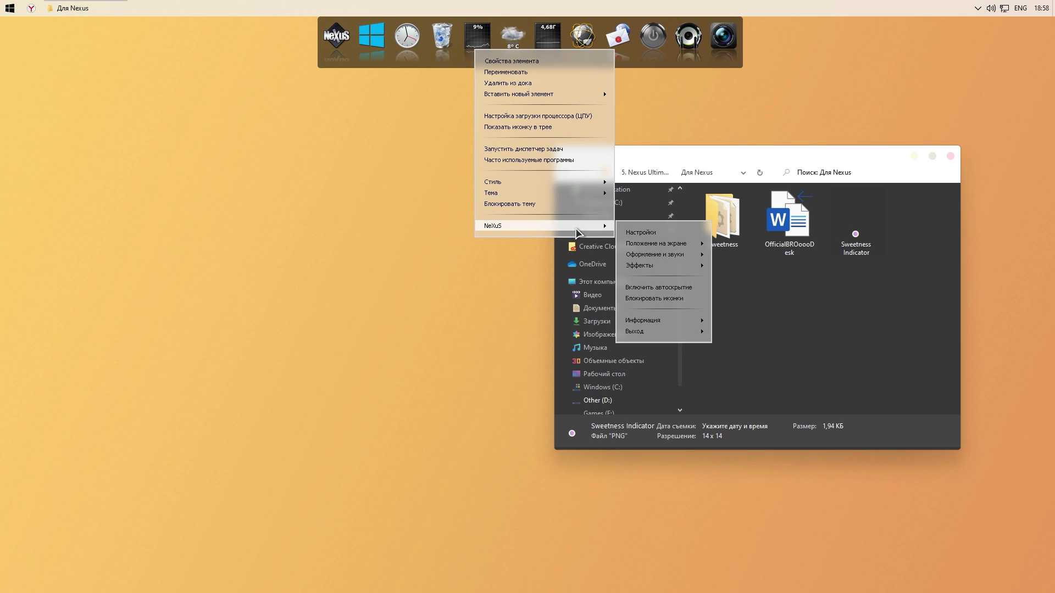
click(635, 232)
drag(500, 136, 292, 139)
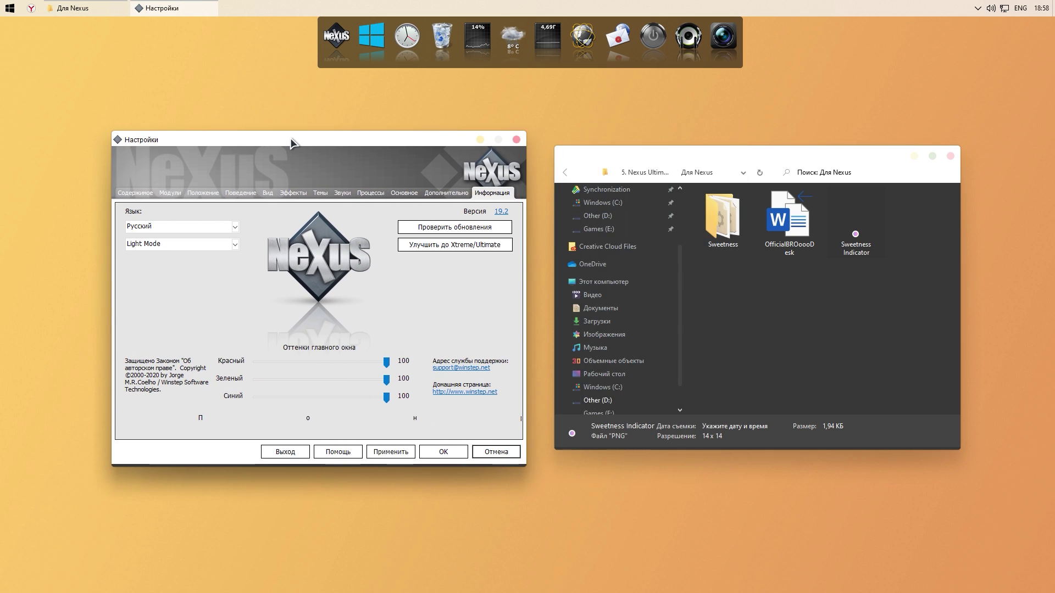
Restore the Nexus settings from the OfficialBROoooDesk backup, pasting the "Для Nexus" folder path to locate it
click(431, 193)
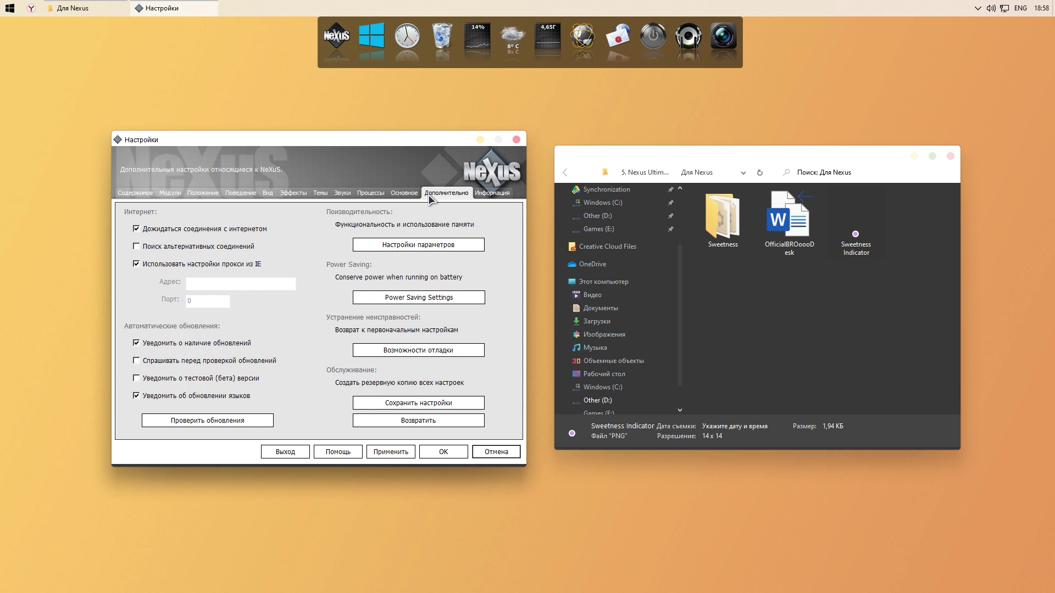
click(386, 421)
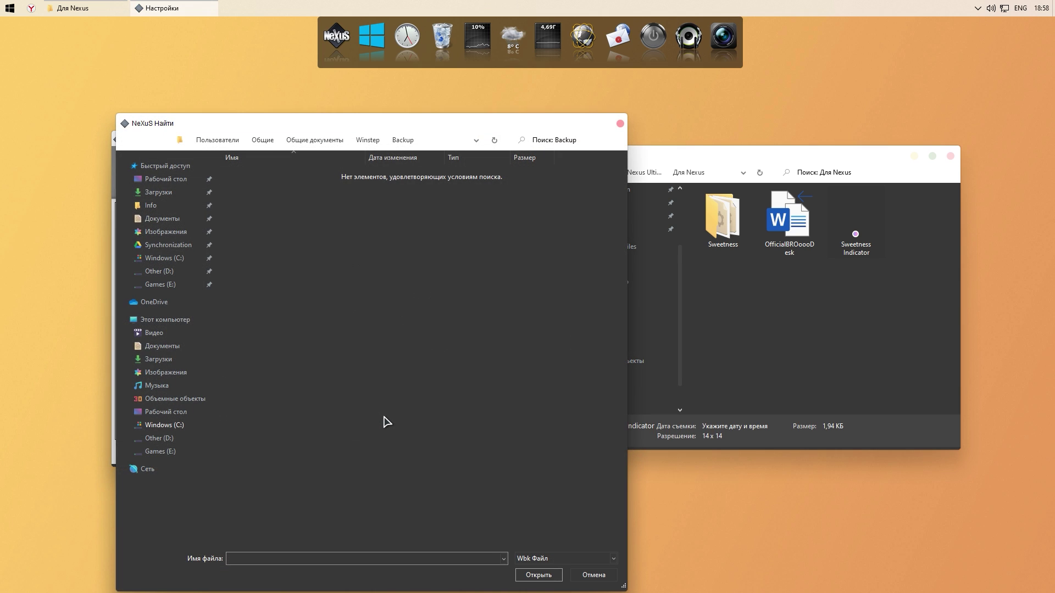
click(708, 173)
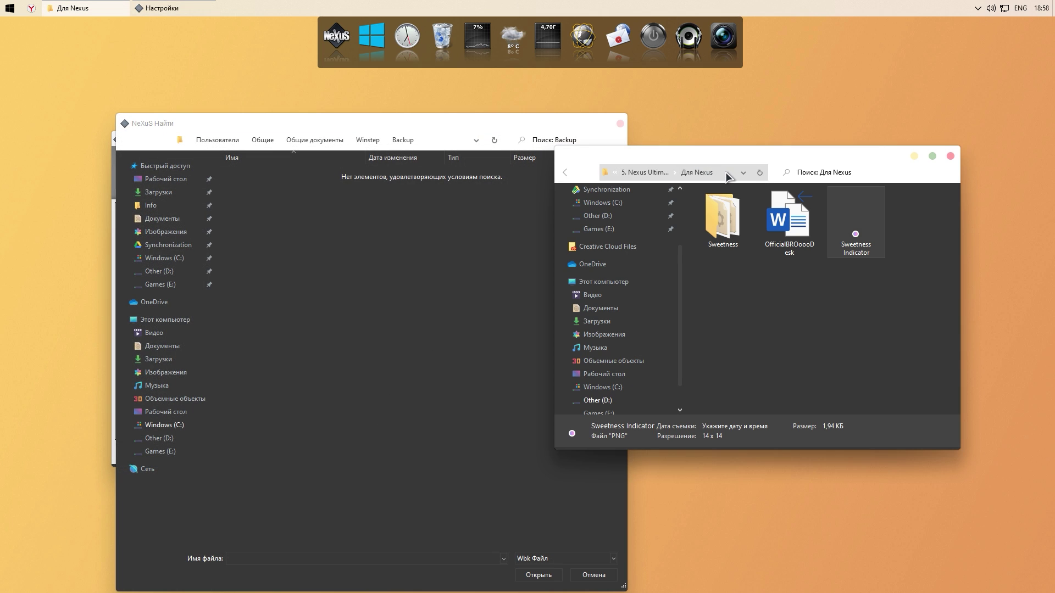
click(727, 174)
key(ctrl+c)
click(434, 140)
key(ctrl+v)
key(Return)
click(309, 193)
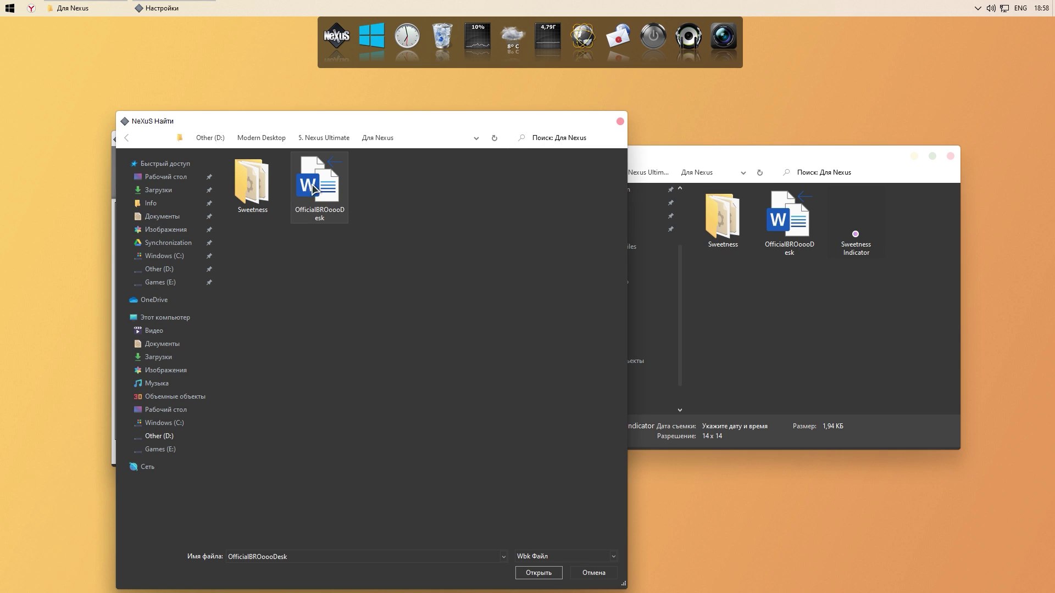
click(525, 574)
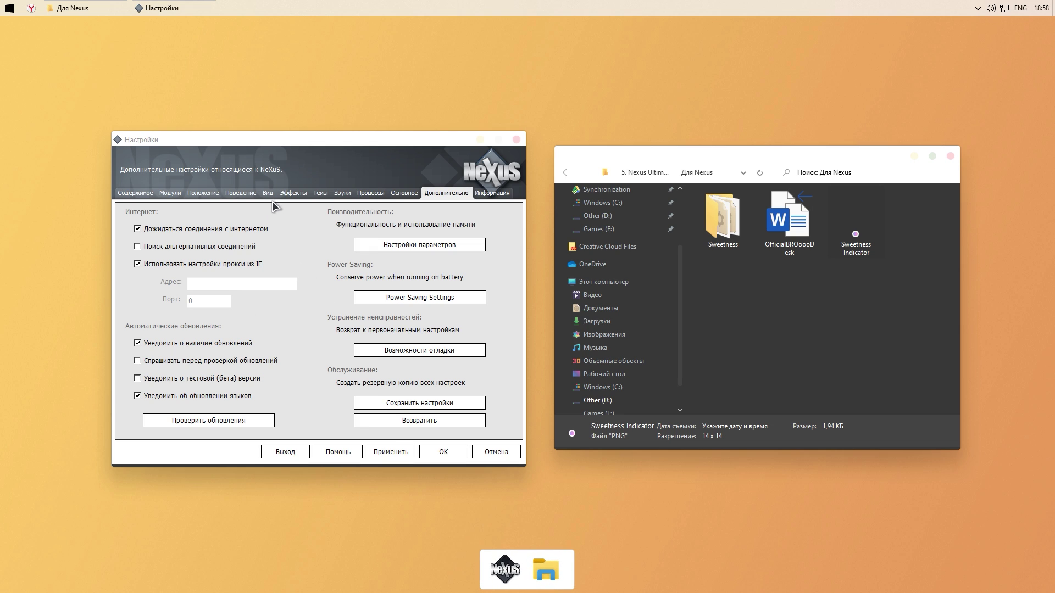
Apply the restored Nexus settings, show the dock content options and accept the settings dialog
click(387, 451)
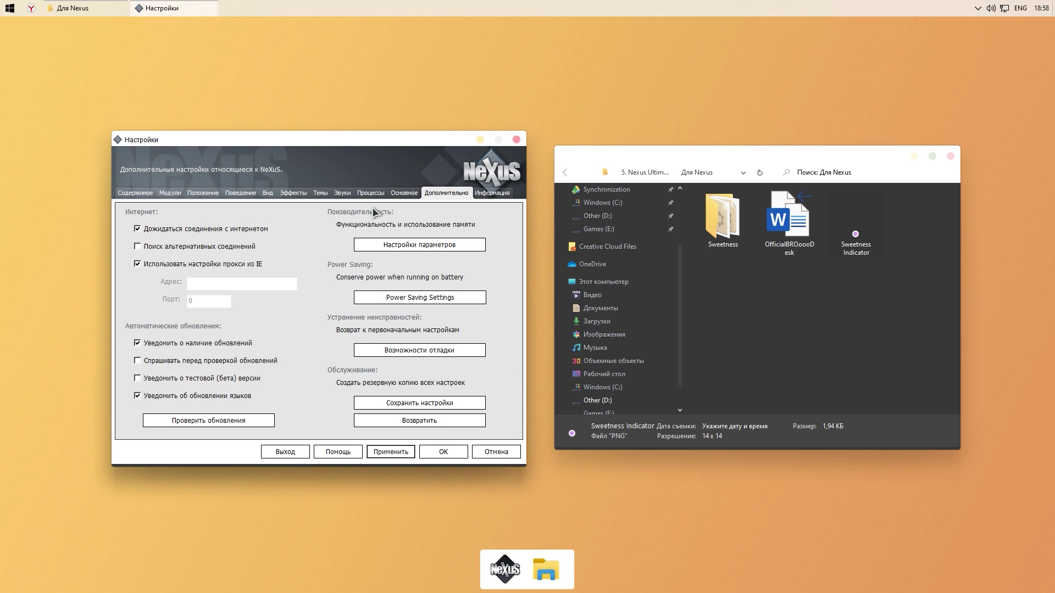
click(135, 193)
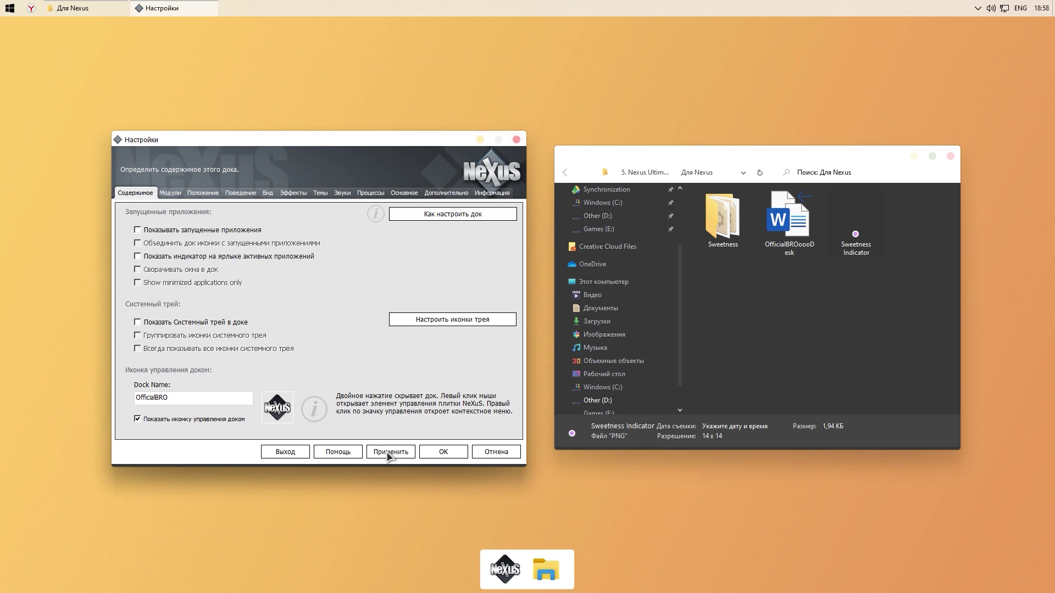
click(444, 451)
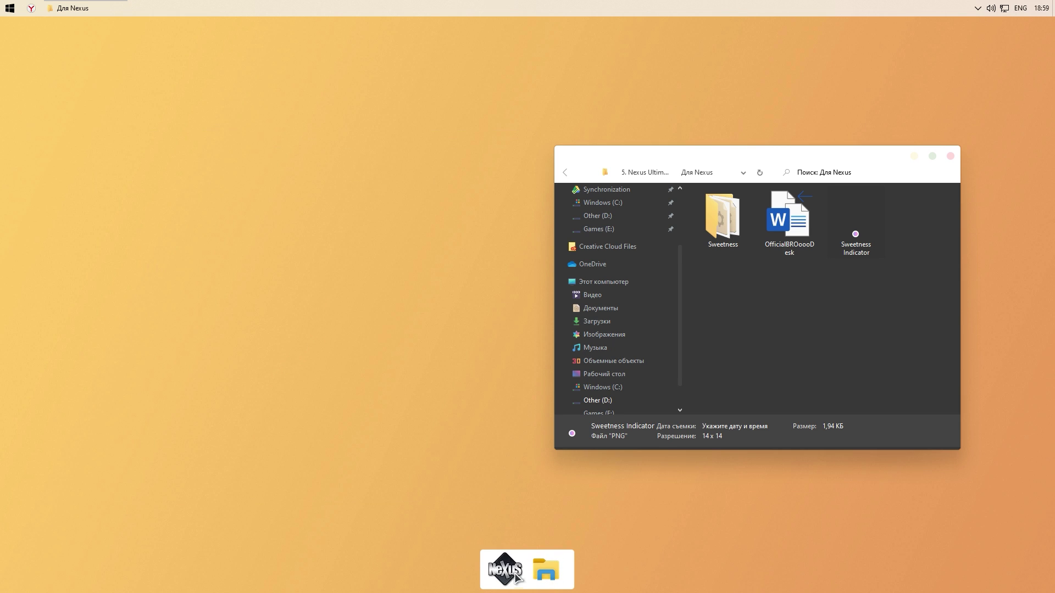
Remove the Nexus icon from the dock, and minimize the Explorer window after returning it to "5. Nexus Ultimate"
right_click(506, 572)
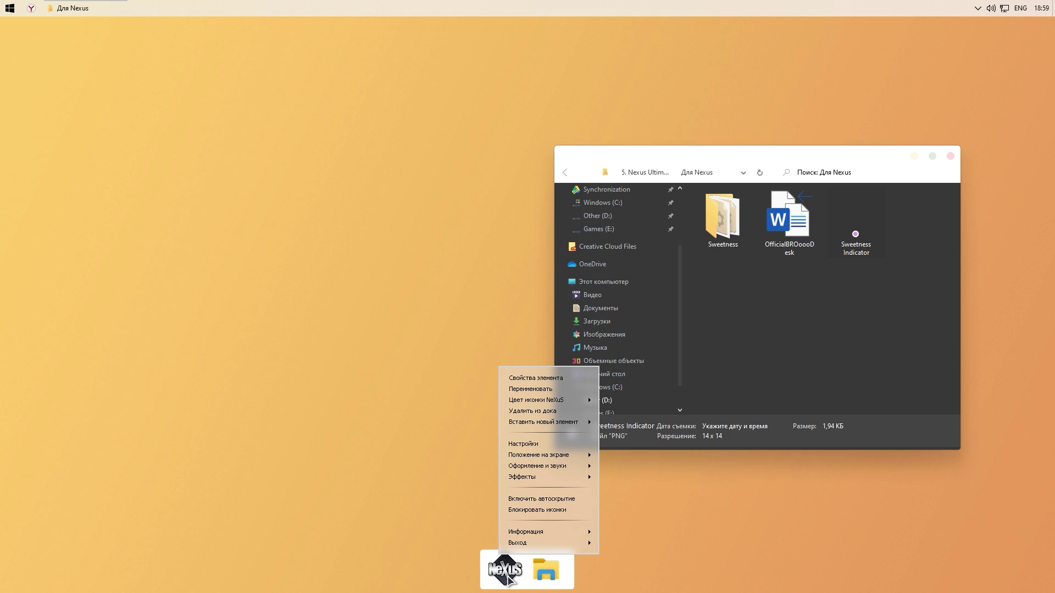
click(525, 411)
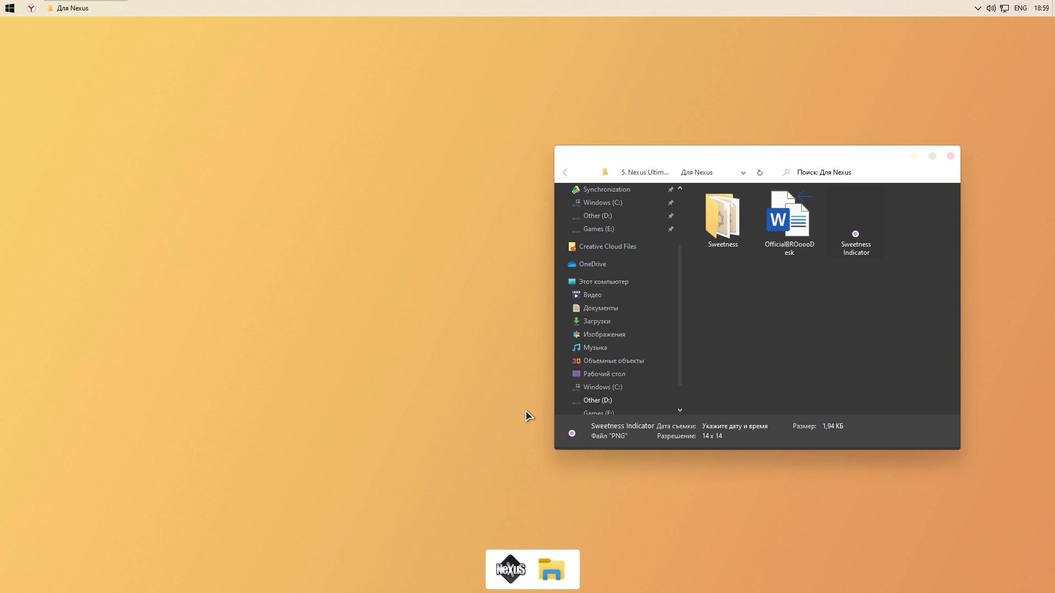
drag(604, 146, 581, 137)
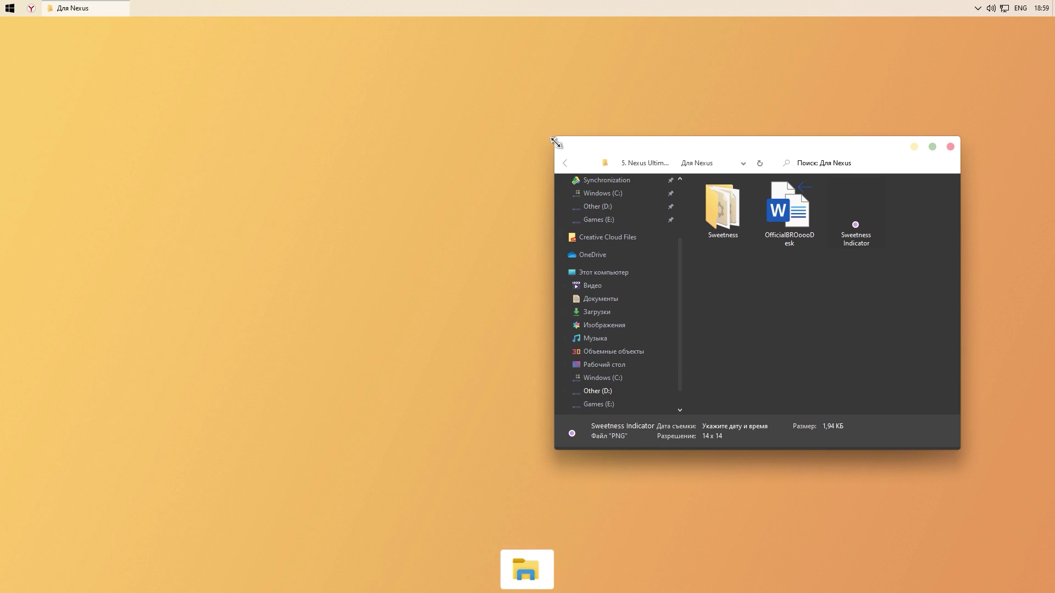
click(562, 161)
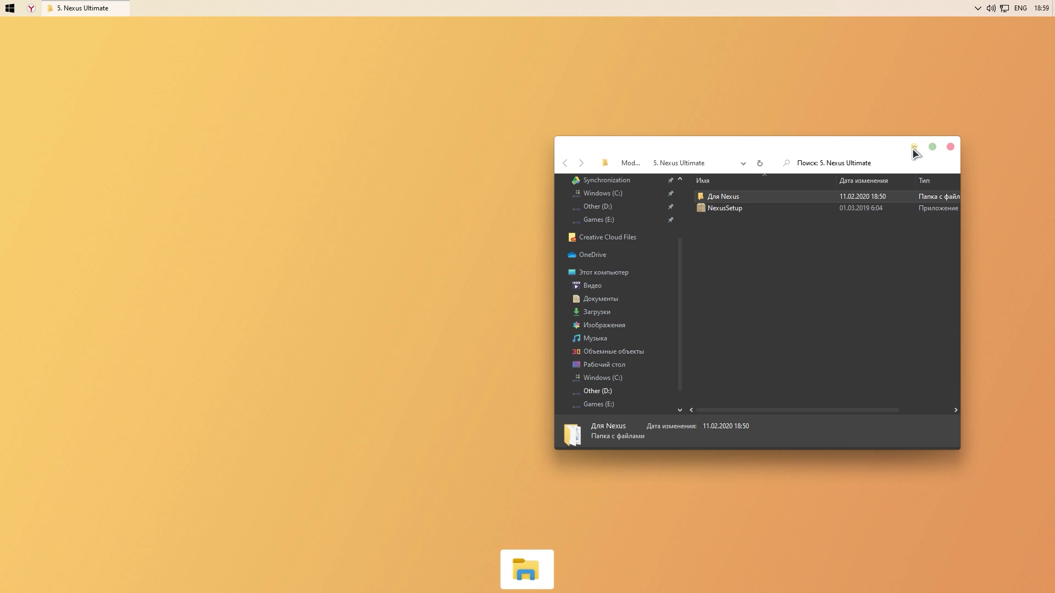
click(913, 147)
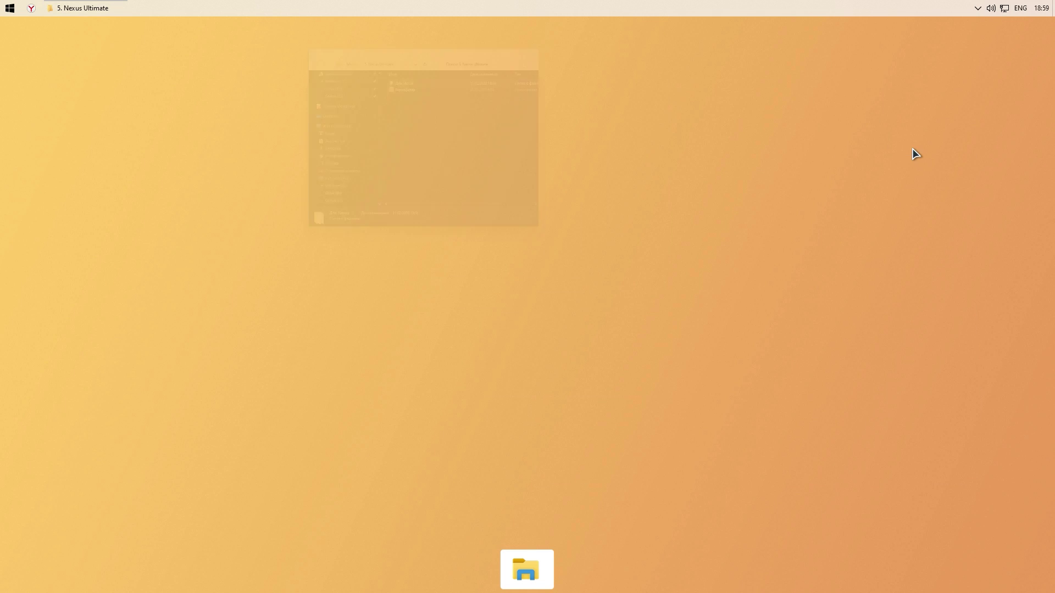
Test the dock's Explorer shortcut by opening "Этот компьютер" and closing its window
click(524, 574)
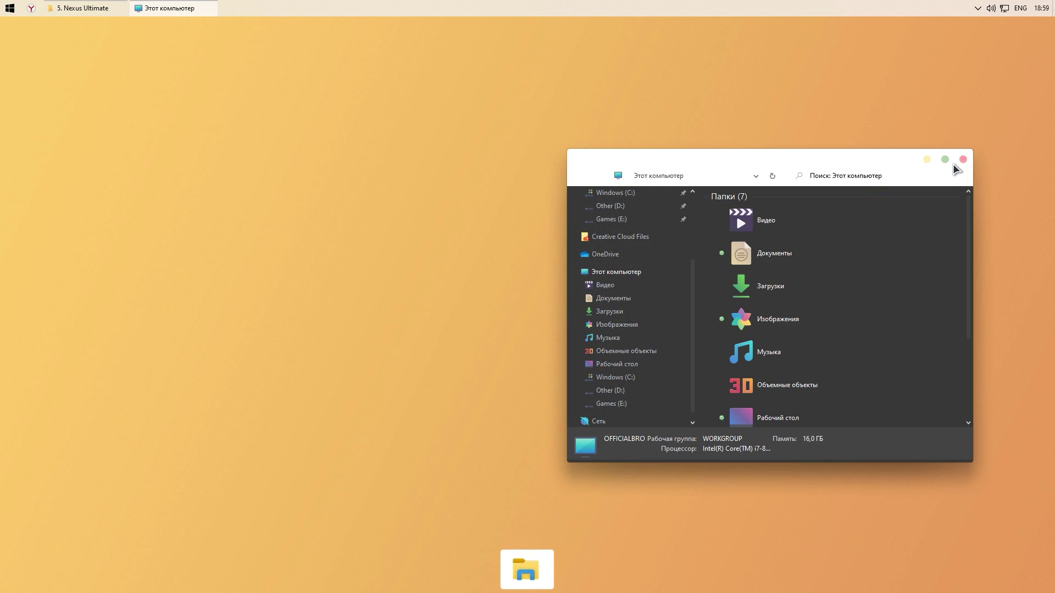
click(962, 160)
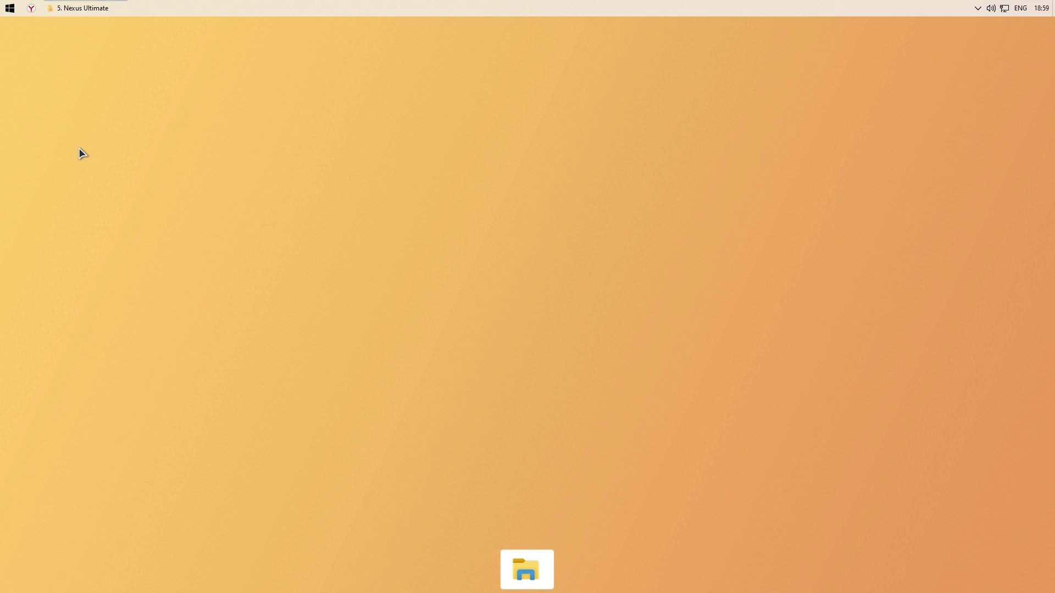
Add Yandex browser from the Start tiles to the dock and unpin it from the taskbar
click(10, 8)
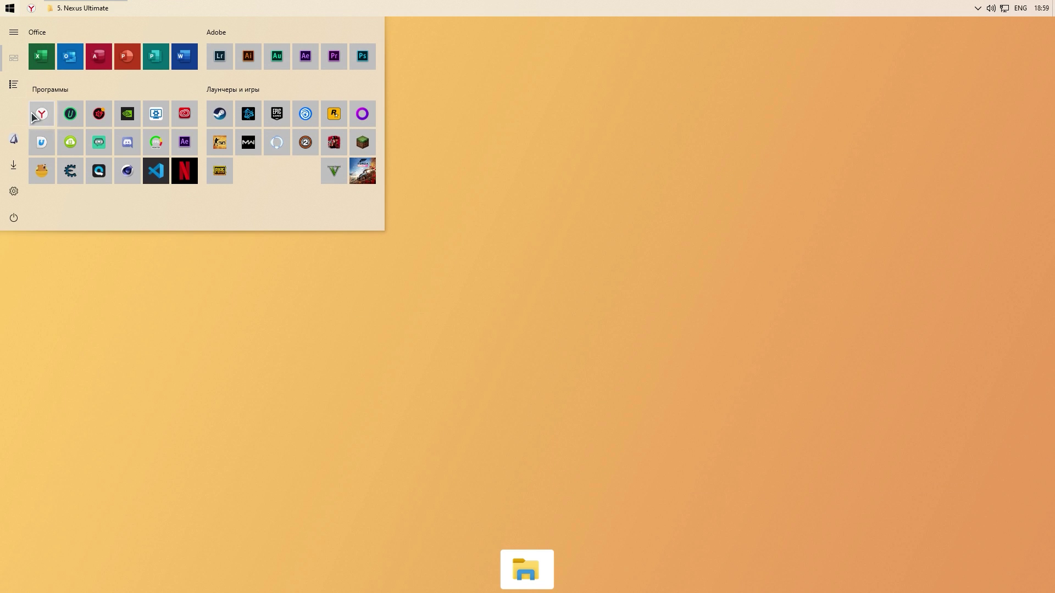
drag(41, 115, 559, 576)
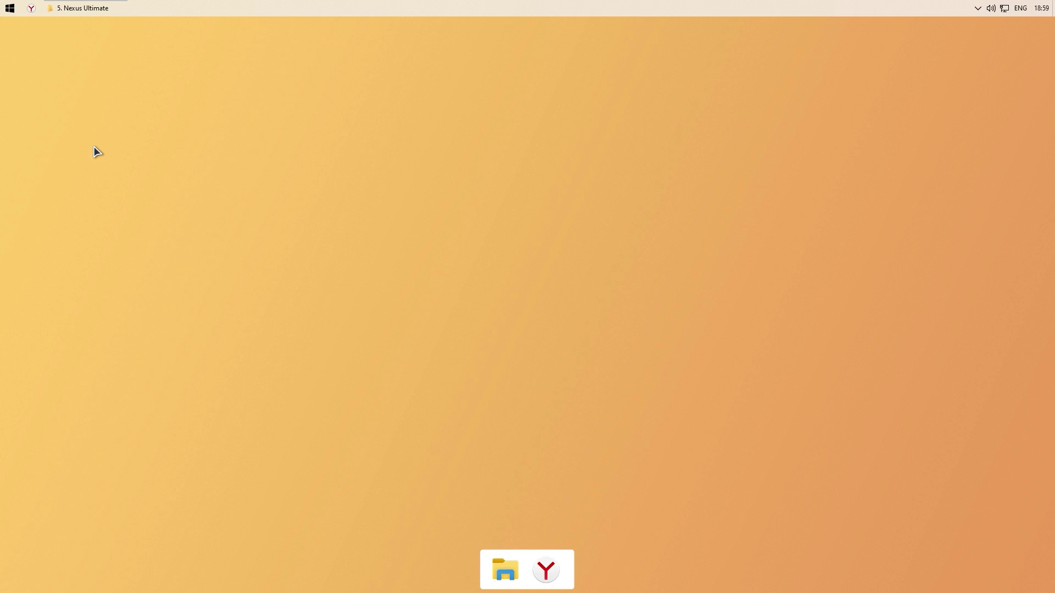
right_click(31, 12)
click(54, 104)
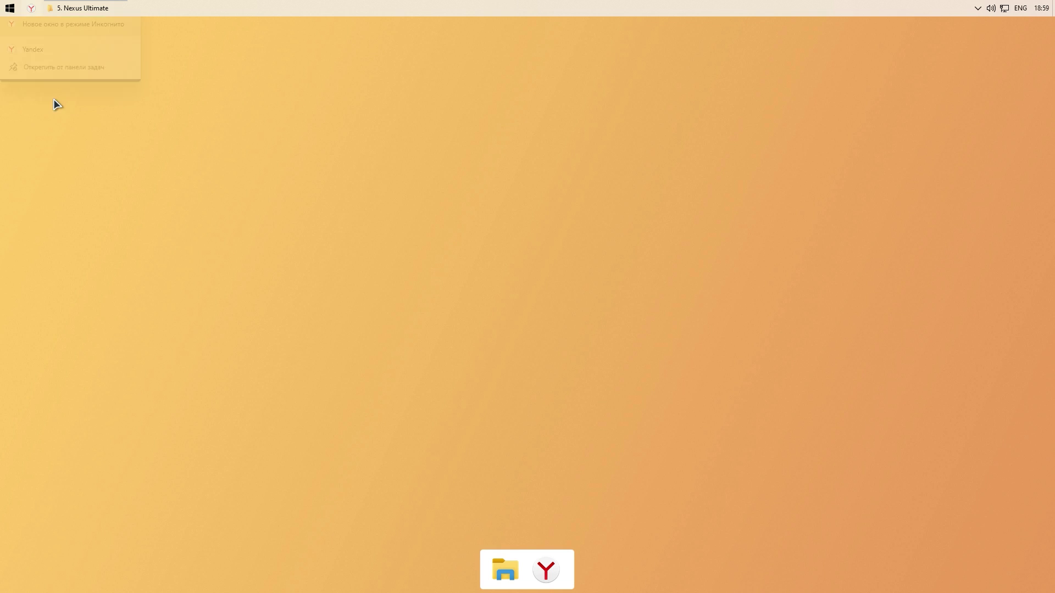
right_click(43, 9)
click(92, 144)
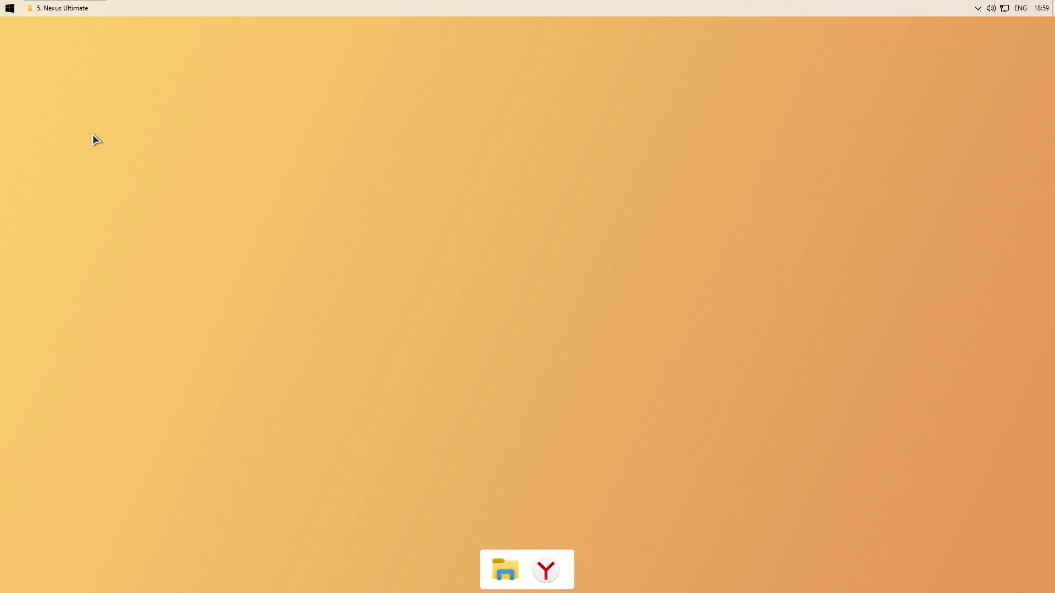
Add Photoshop, Premiere Pro, After Effects and Audition from the Start tiles to the dock, following the Yandex icon
click(6, 11)
drag(361, 56, 566, 570)
click(10, 8)
drag(334, 56, 608, 577)
click(10, 7)
drag(306, 56, 614, 574)
click(10, 8)
drag(277, 56, 630, 578)
Add Steam and Discord from the Start tiles to the end of the dock
click(9, 8)
drag(223, 117, 668, 577)
click(10, 8)
drag(123, 156, 678, 567)
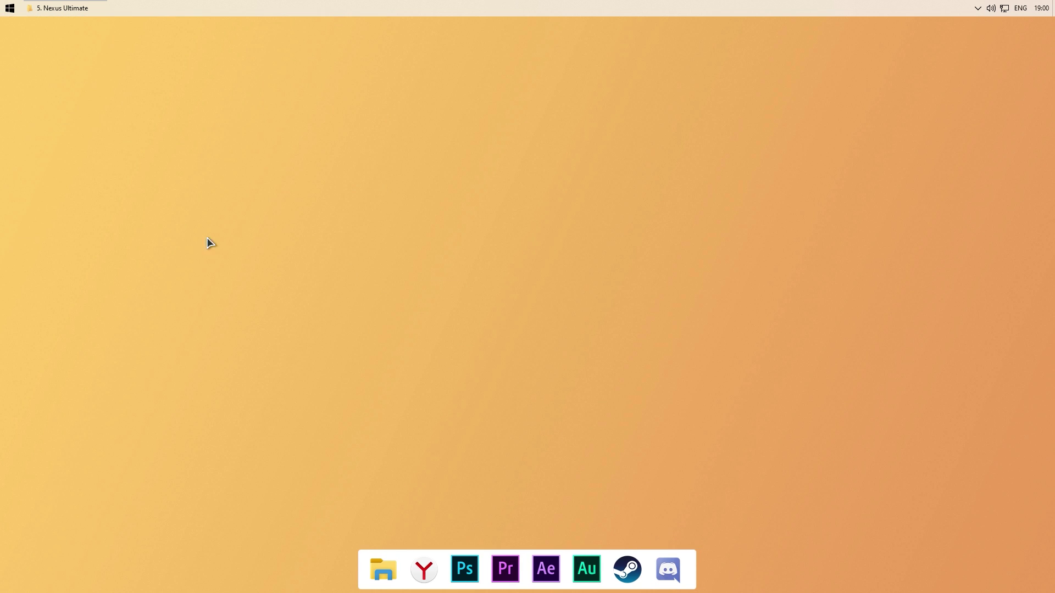
Add Visual Studio Code from the Start tiles and the recycle bin to the end of the dock
click(10, 7)
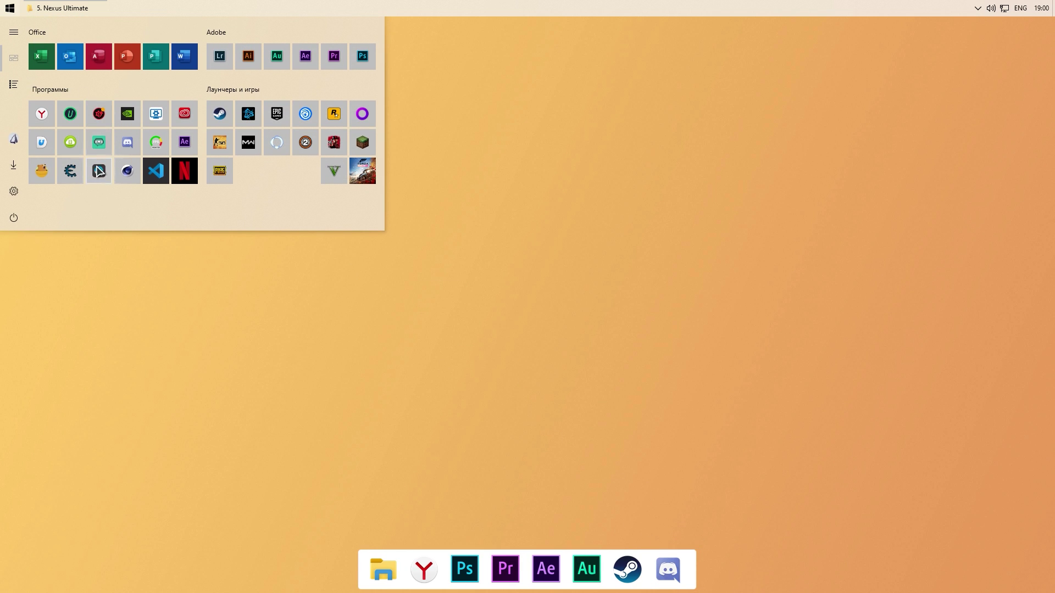
drag(156, 173, 697, 572)
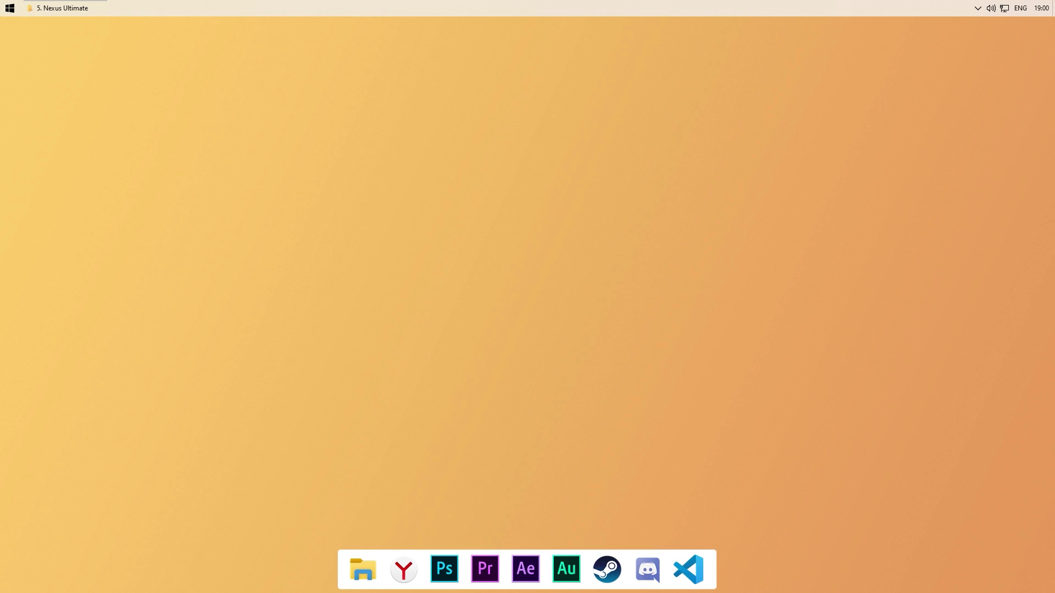
drag(733, 470, 728, 563)
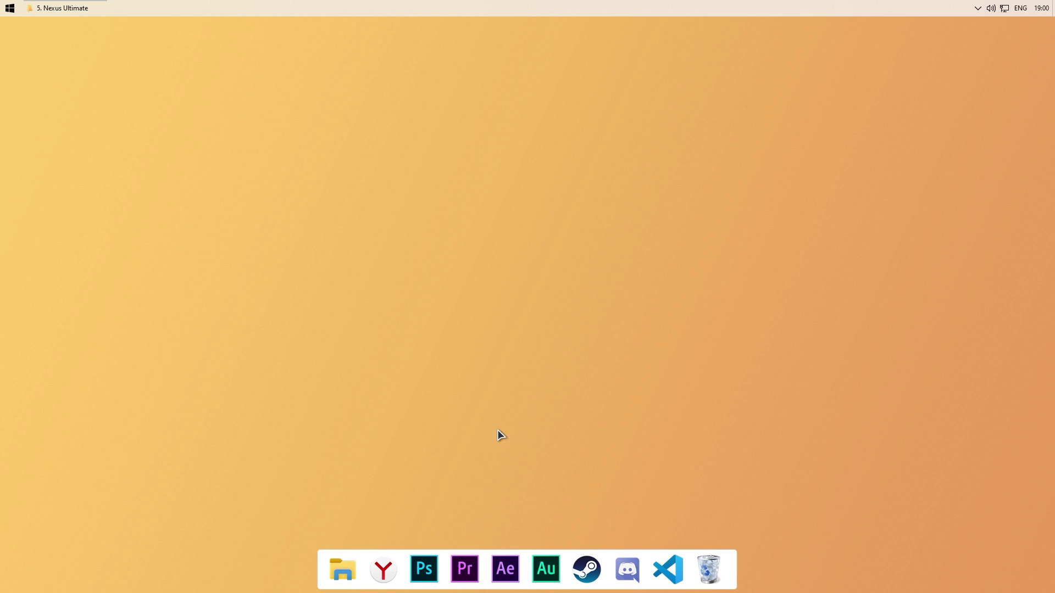
Open the "Lumicons ico pack" folder inside "2. Иконки" and enlarge its window above the dock
click(72, 6)
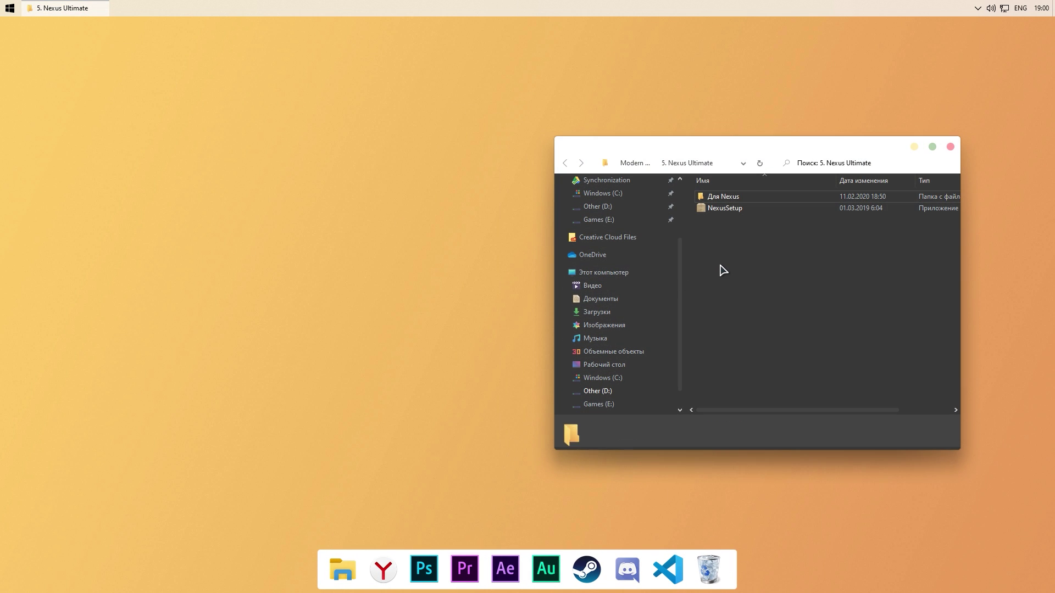
double_click(717, 222)
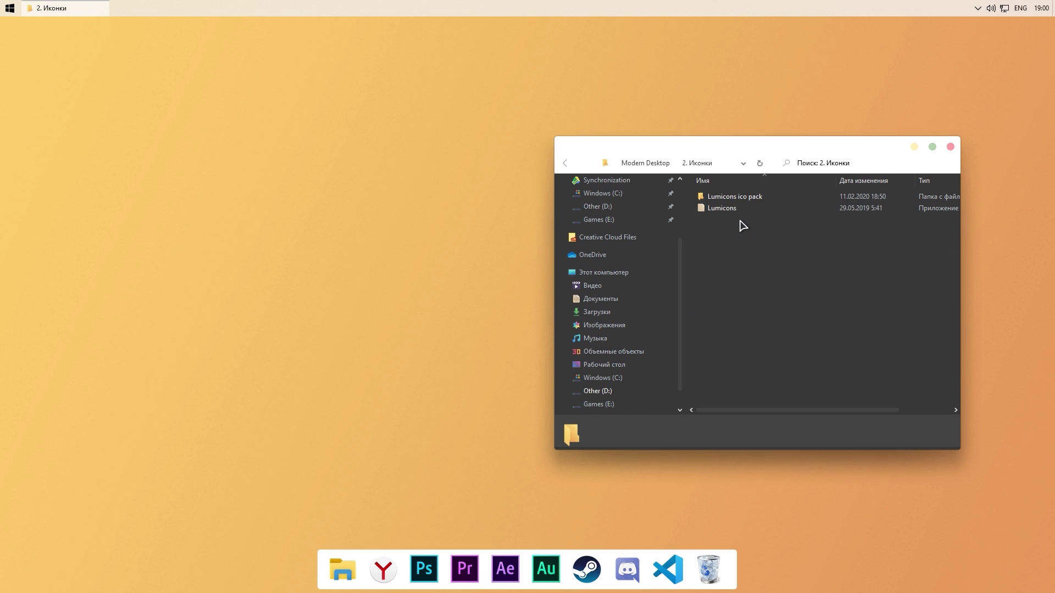
double_click(726, 196)
drag(702, 149, 530, 94)
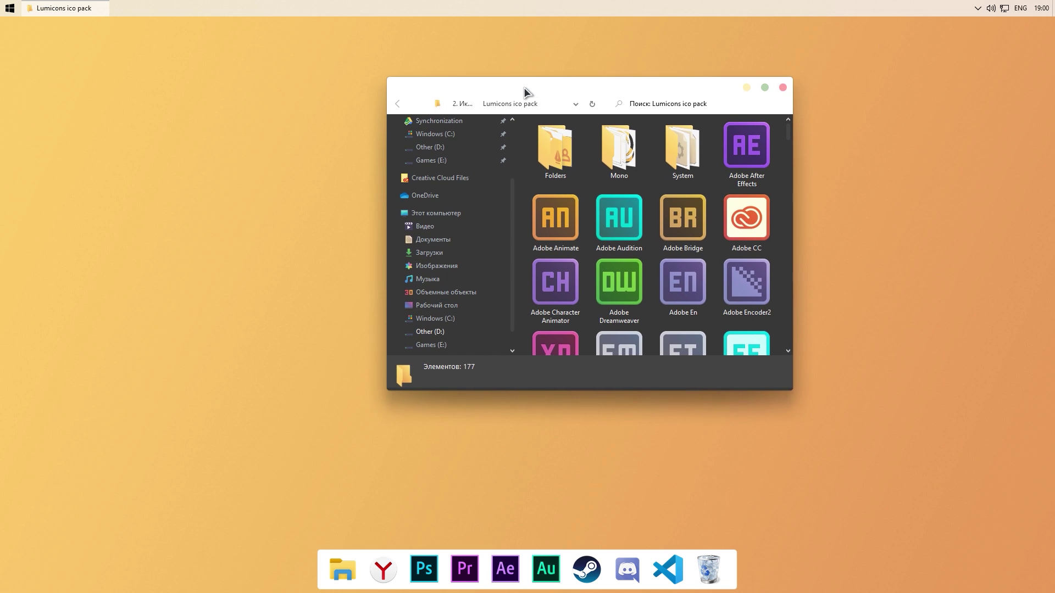
drag(792, 388, 1009, 532)
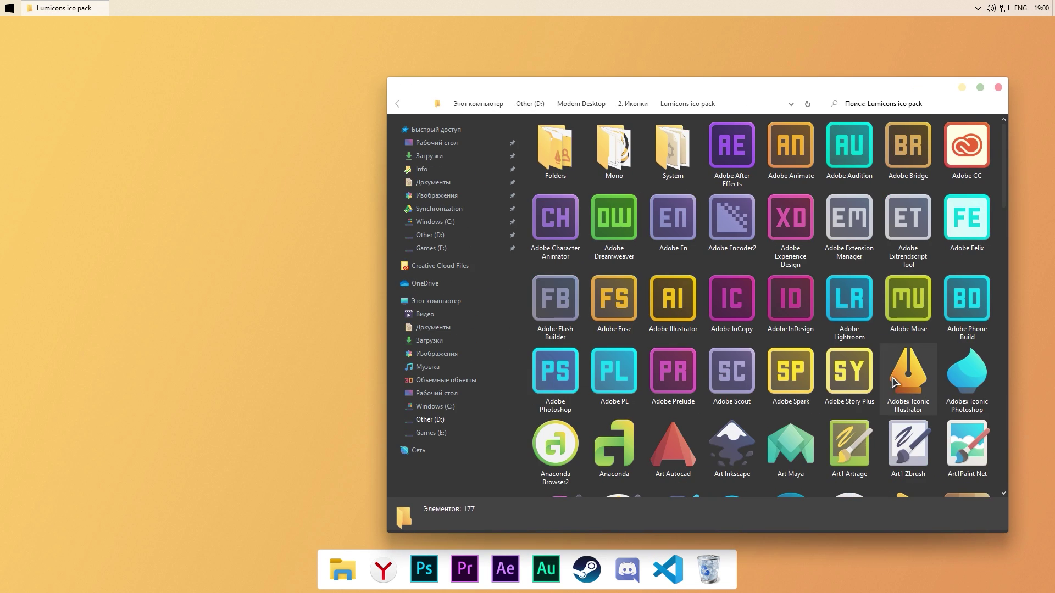
drag(603, 89, 305, 63)
drag(713, 169, 947, 188)
Replace the dock icons of After Effects, Audition, Premiere Pro and Photoshop with the Lumicons Adobe icons, using Adobe Prelude for Premiere Pro
drag(434, 123, 441, 342)
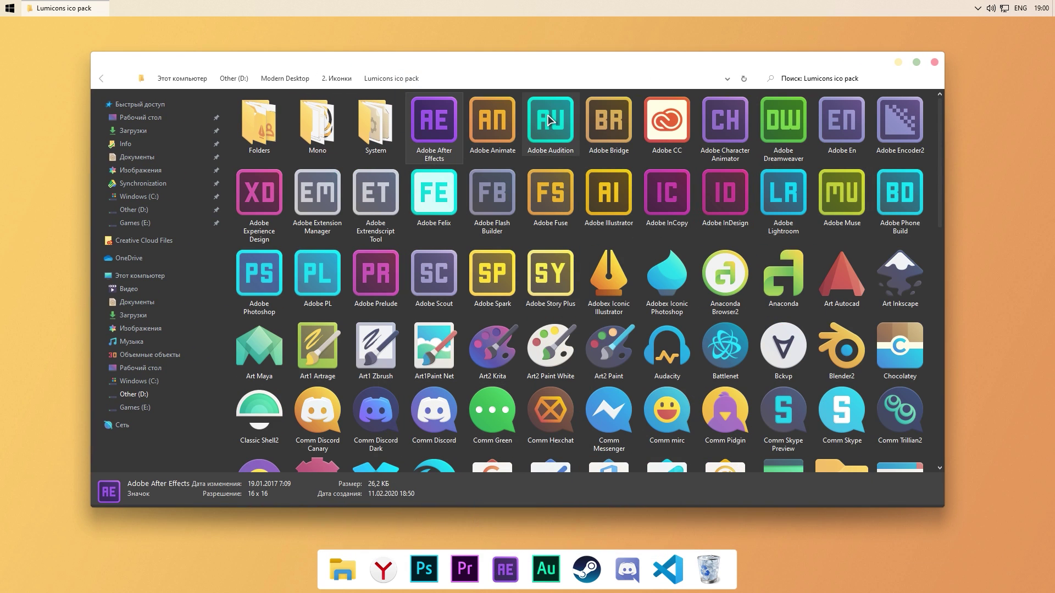
click(550, 121)
click(376, 275)
Replace the Yandex, Discord, Visual Studio Code and Steam dock icons with the Lumicons Edge, Comm Discord Dark, VSCode and Steam icons
scroll(293, 318, down, 6)
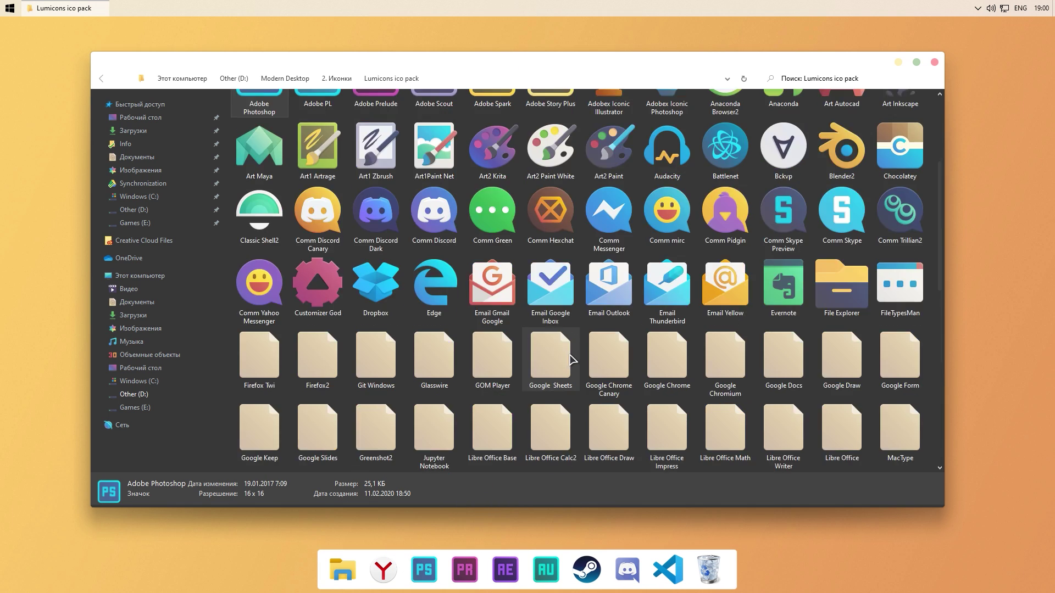
scroll(700, 423, up, 3)
key(Down)
key(Down)
scroll(700, 423, up, 4)
scroll(700, 424, down, 4)
drag(434, 264, 384, 569)
scroll(608, 318, down, 6)
scroll(607, 317, down, 1)
drag(434, 430, 647, 572)
right_click(649, 573)
click(674, 279)
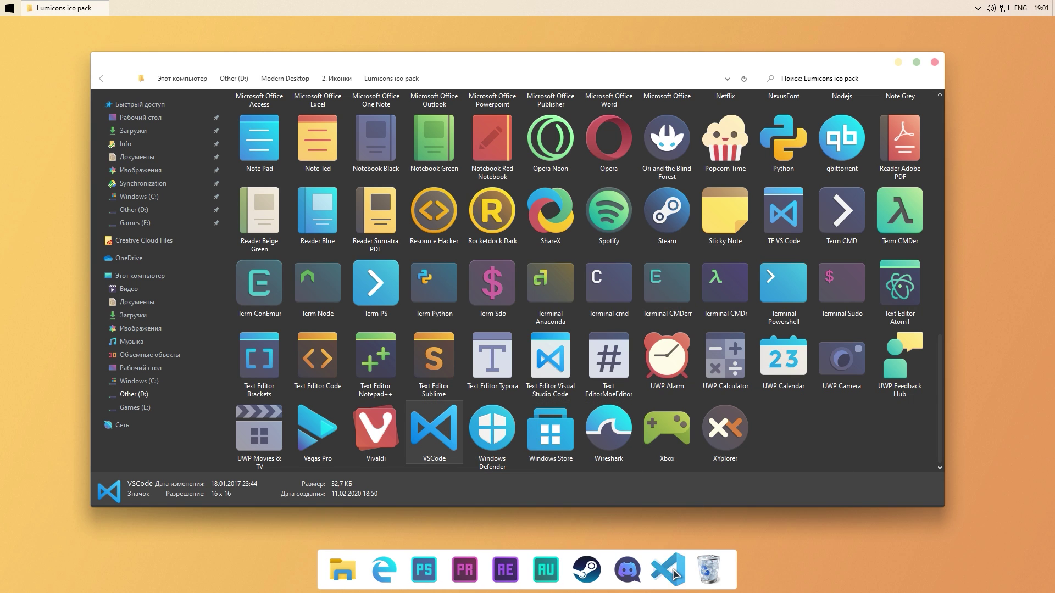
scroll(810, 462, up, 3)
Open the System icon folder and apply the "This PC Black" icon to the dock's Explorer shortcut
double_click(376, 330)
scroll(377, 333, down, 8)
drag(377, 333, 343, 570)
click(522, 466)
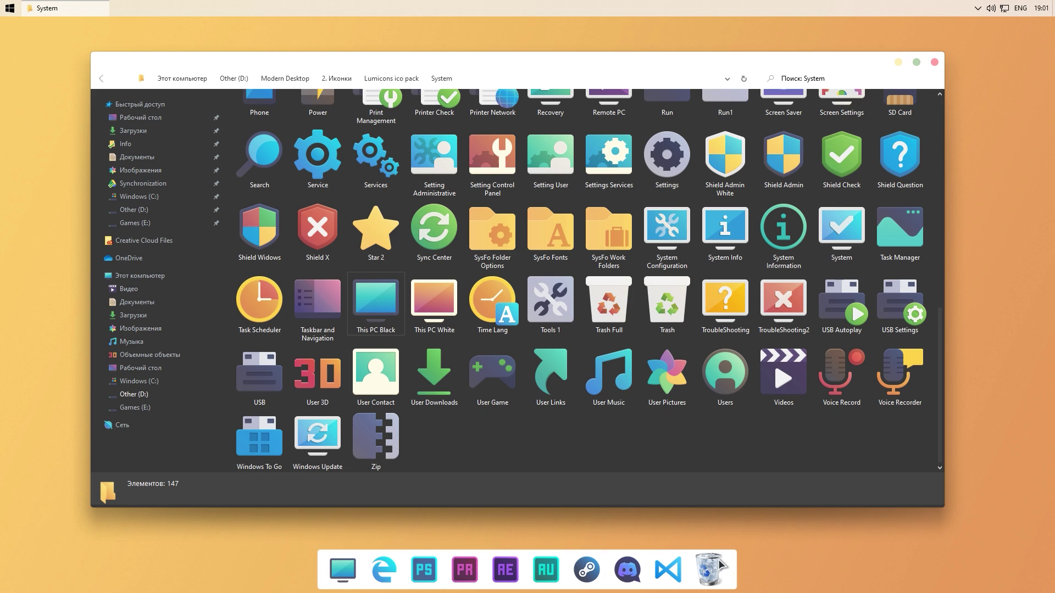
Try to apply the "Trash" icon from the System folder directly to the dock's recycle bin
click(608, 330)
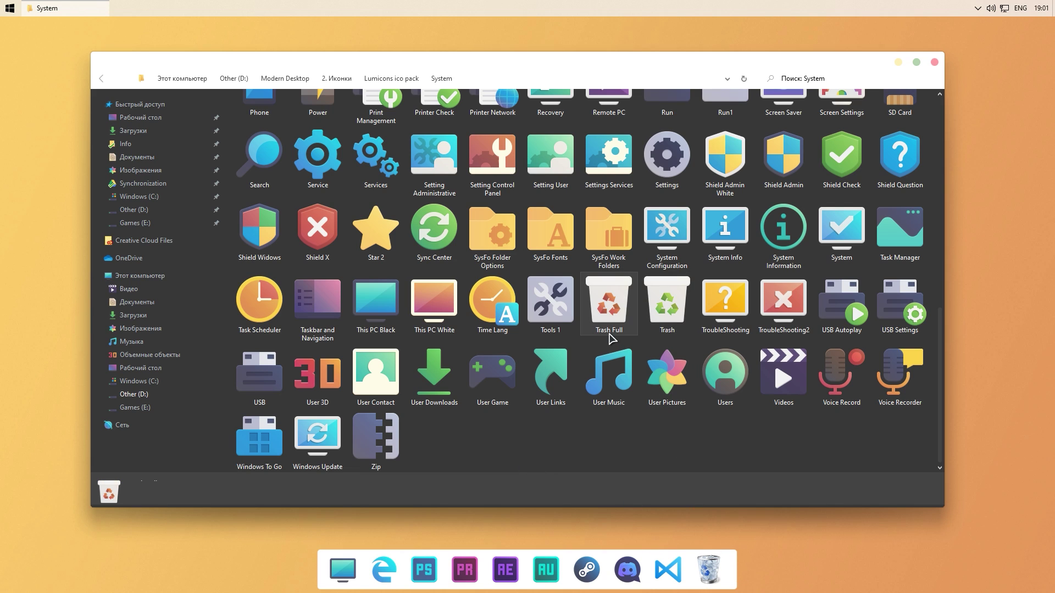
click(610, 504)
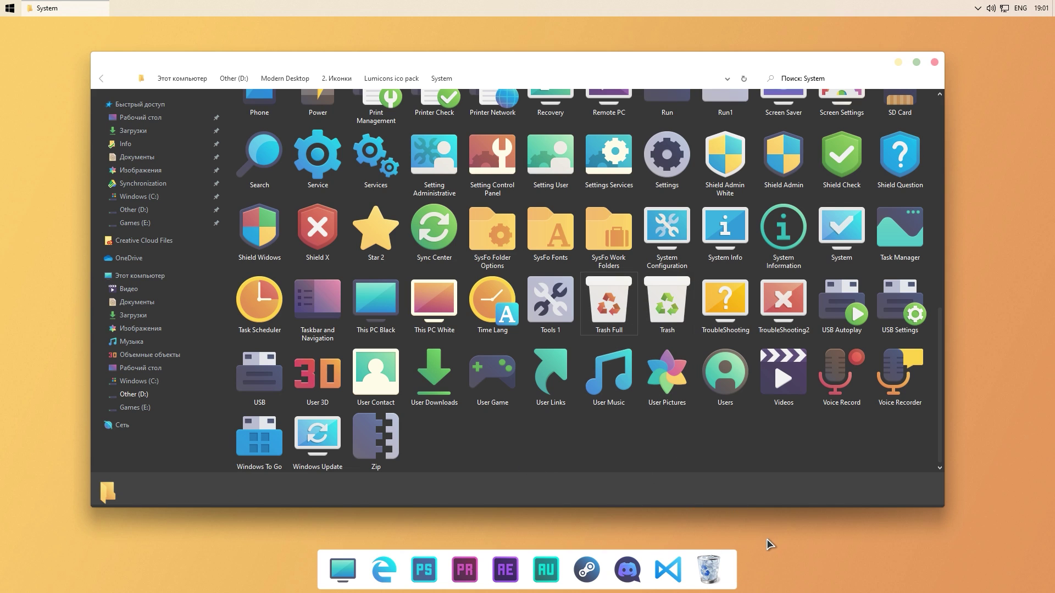
right_click(712, 571)
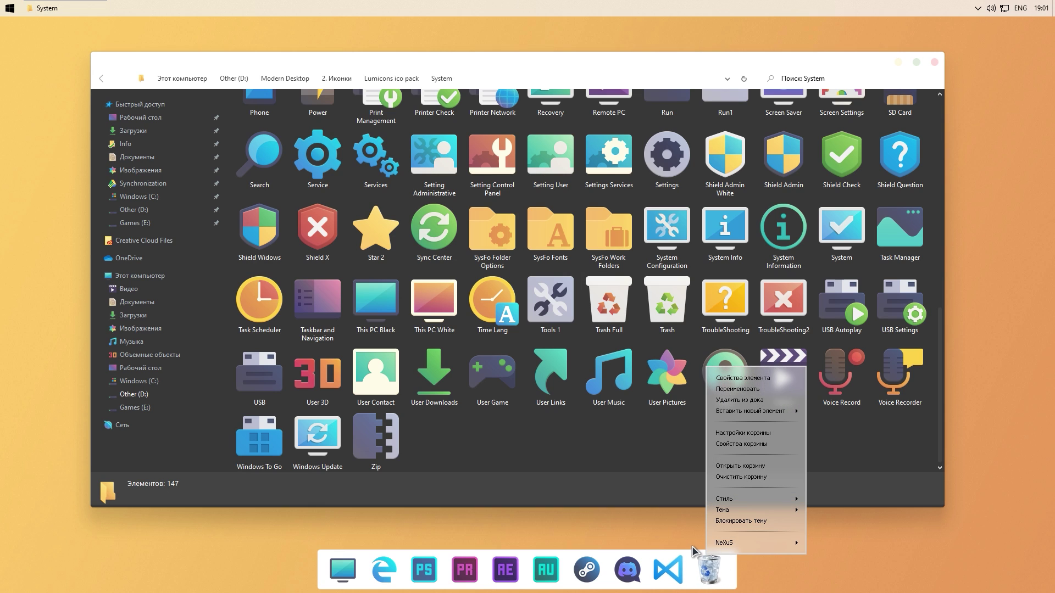
drag(667, 305, 709, 575)
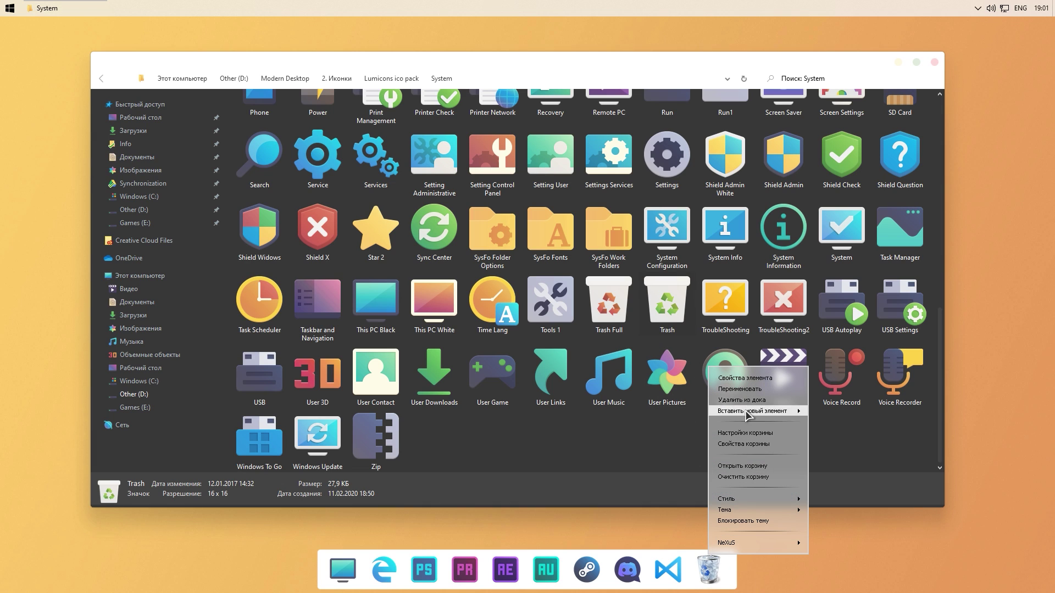
In the dock bin's properties, set the "Корзина (Пусто)" icon to "Trash" from D:\Modern Desktop\2. Иконки\Lumicons ico pack\System
click(737, 379)
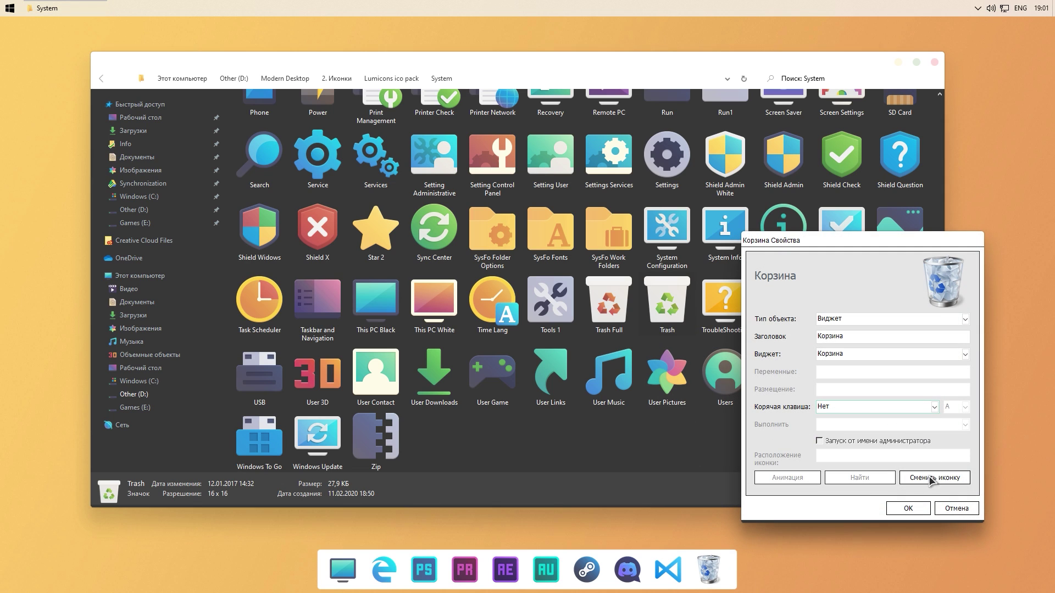
click(932, 479)
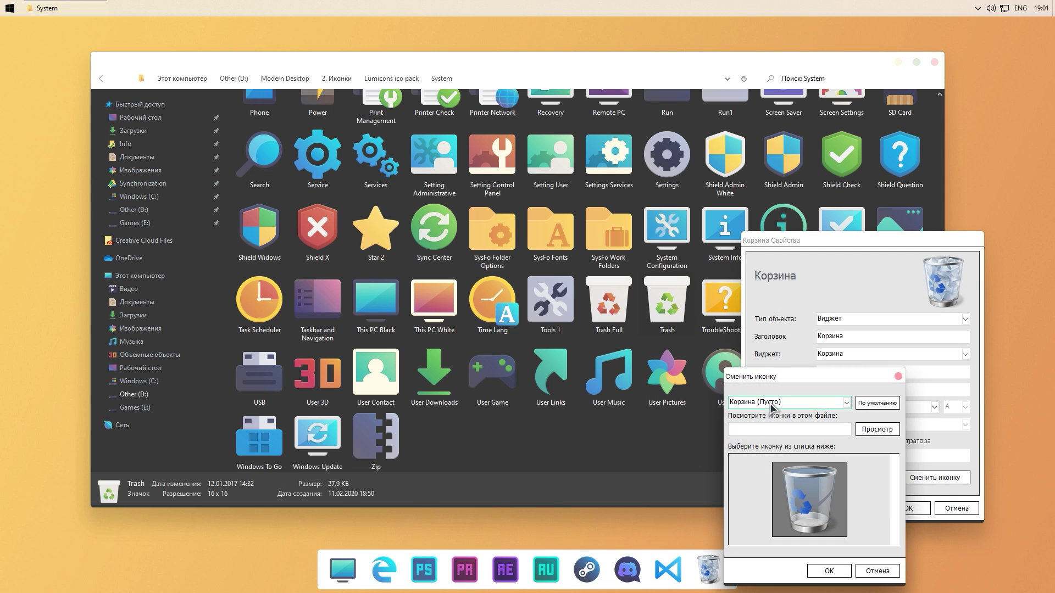
click(869, 433)
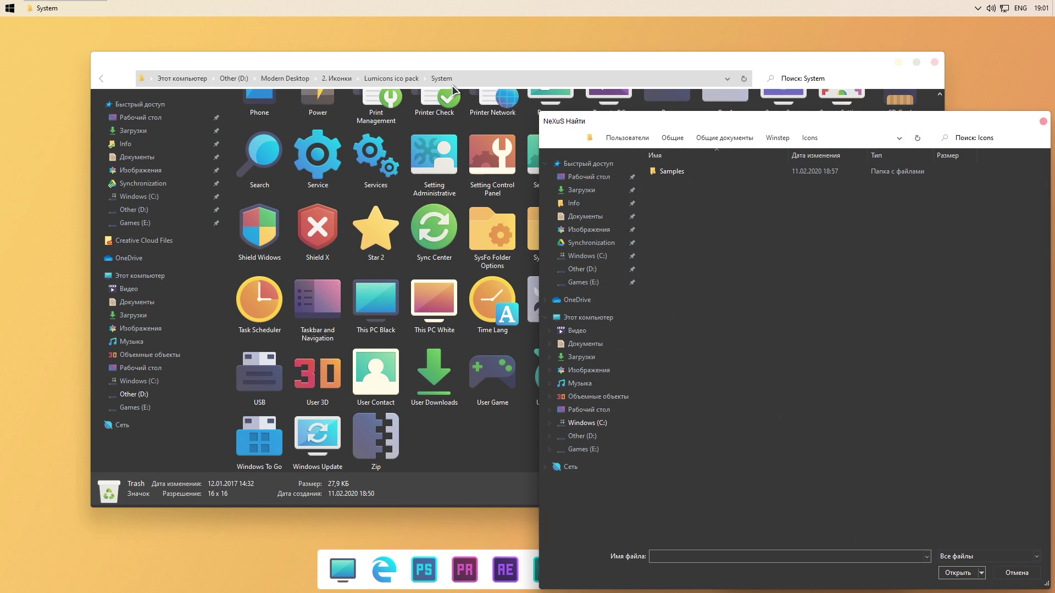
key(alt+Tab)
key(ctrl+c)
click(846, 138)
key(ctrl+v)
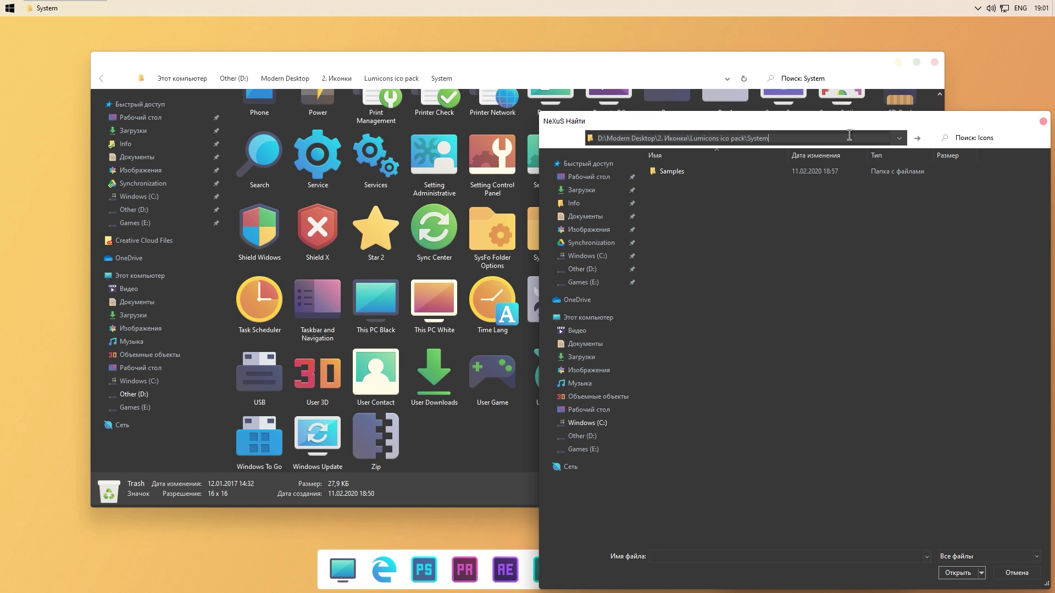
key(Return)
scroll(889, 264, down, 15)
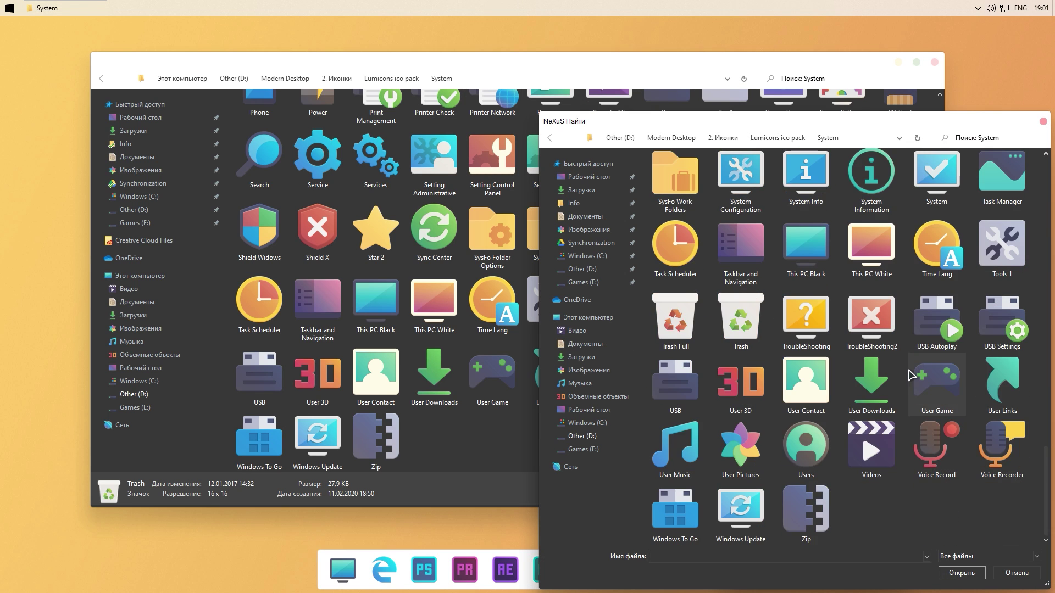
click(742, 331)
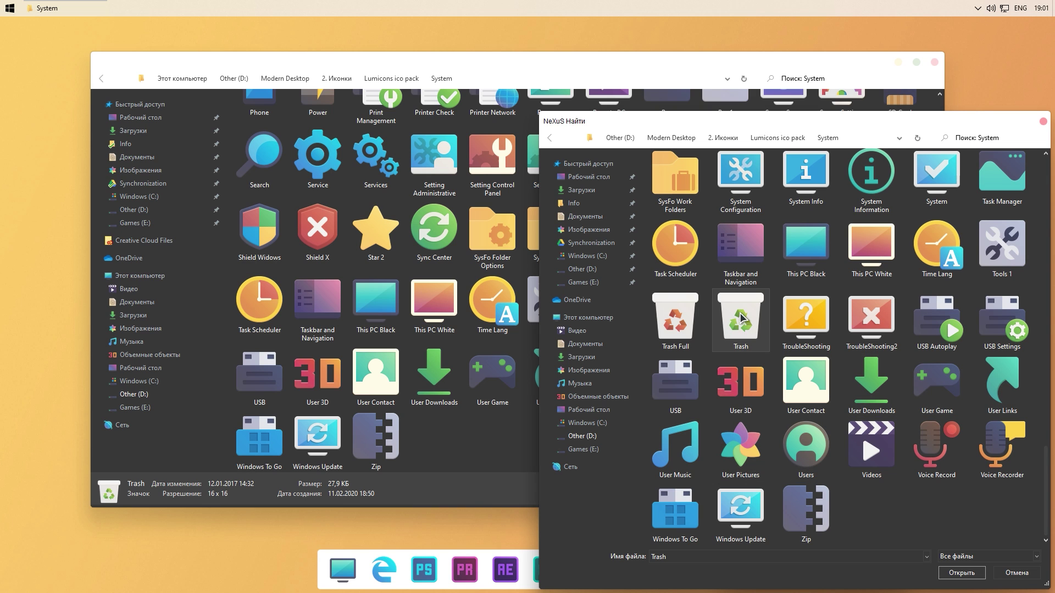
click(962, 572)
Set the "Корзина (Полная)" icon to "Trash Full" from the same folder and apply the bin's icon changes
click(848, 403)
click(759, 428)
click(877, 429)
scroll(755, 354, down, 15)
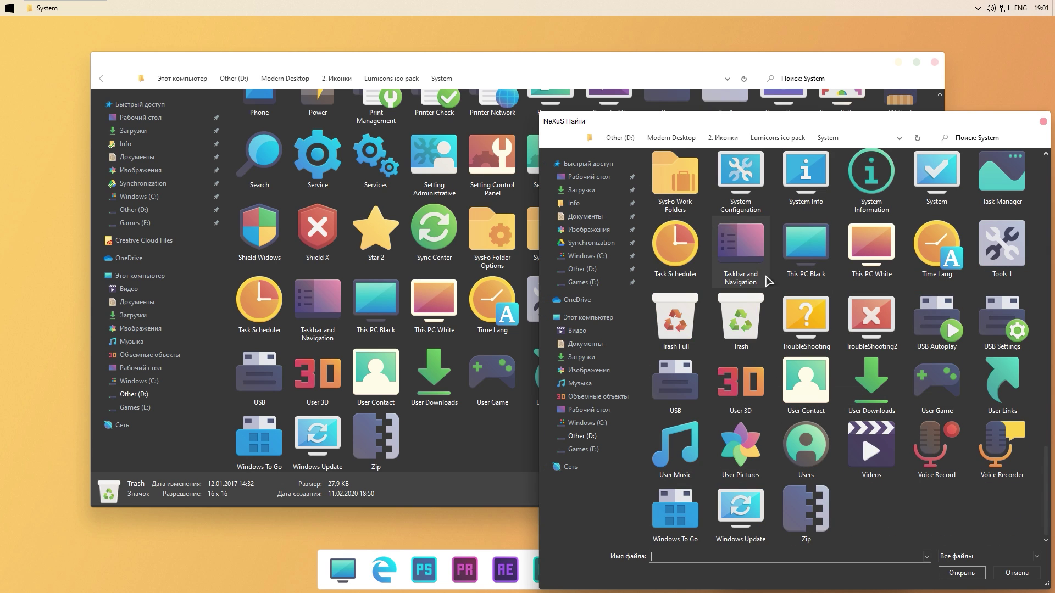
click(957, 575)
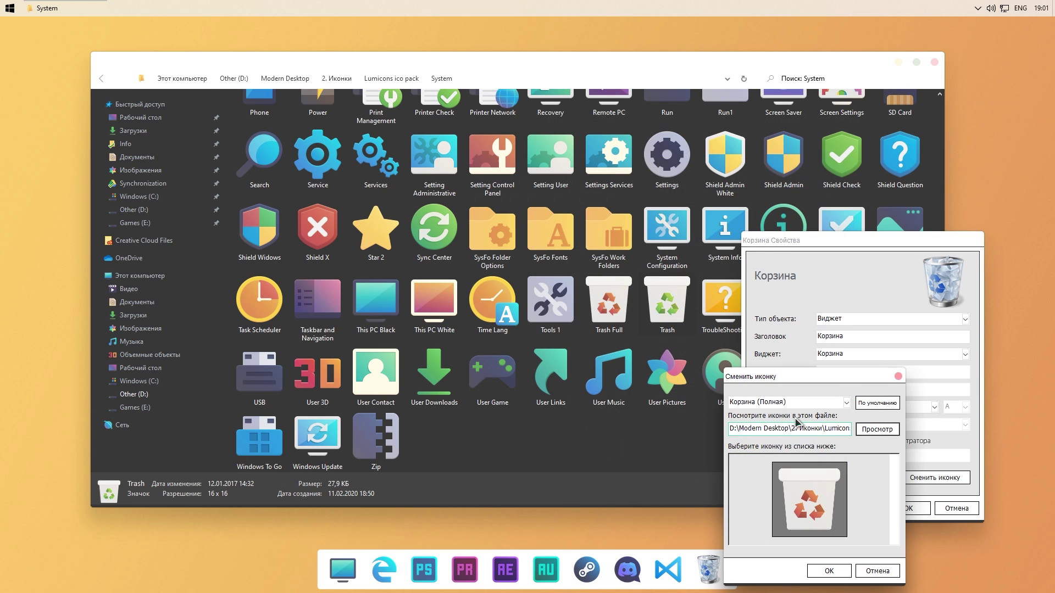
click(829, 570)
click(902, 572)
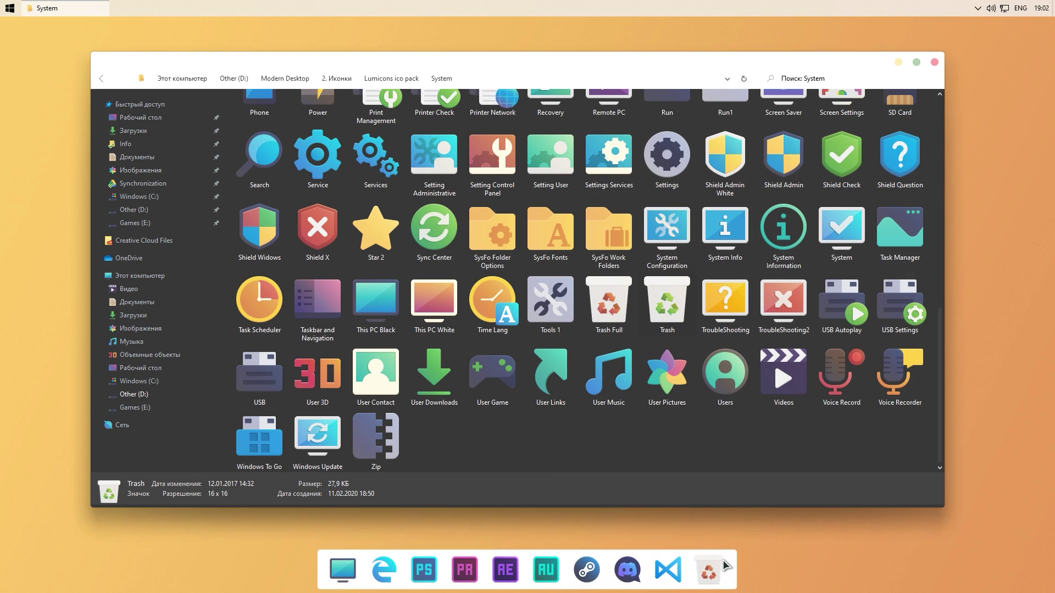
Open the recycle bin from the dock to check its contents, close it and empty the bin
click(707, 575)
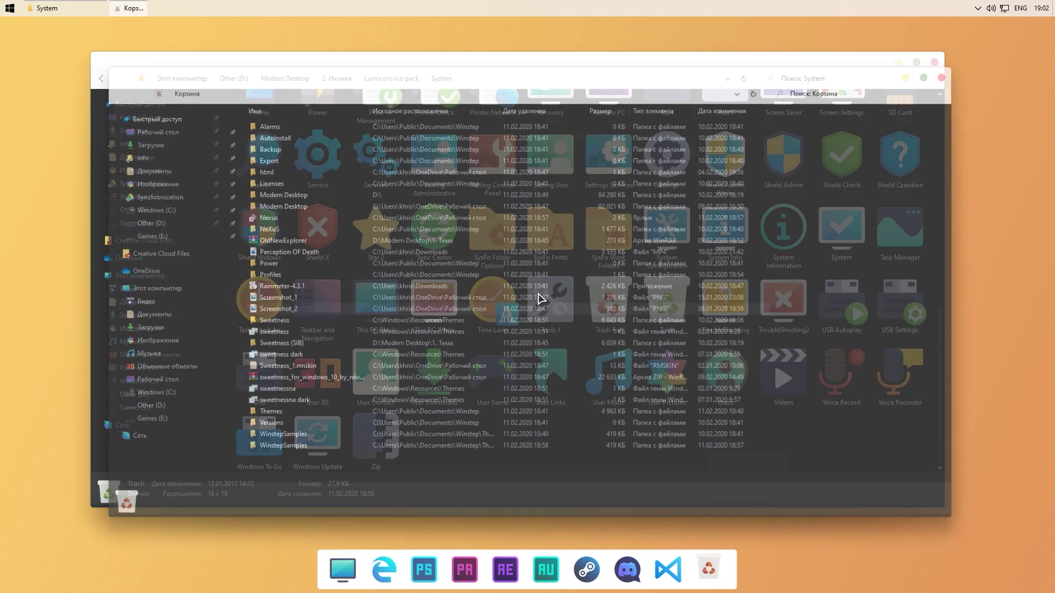
click(947, 74)
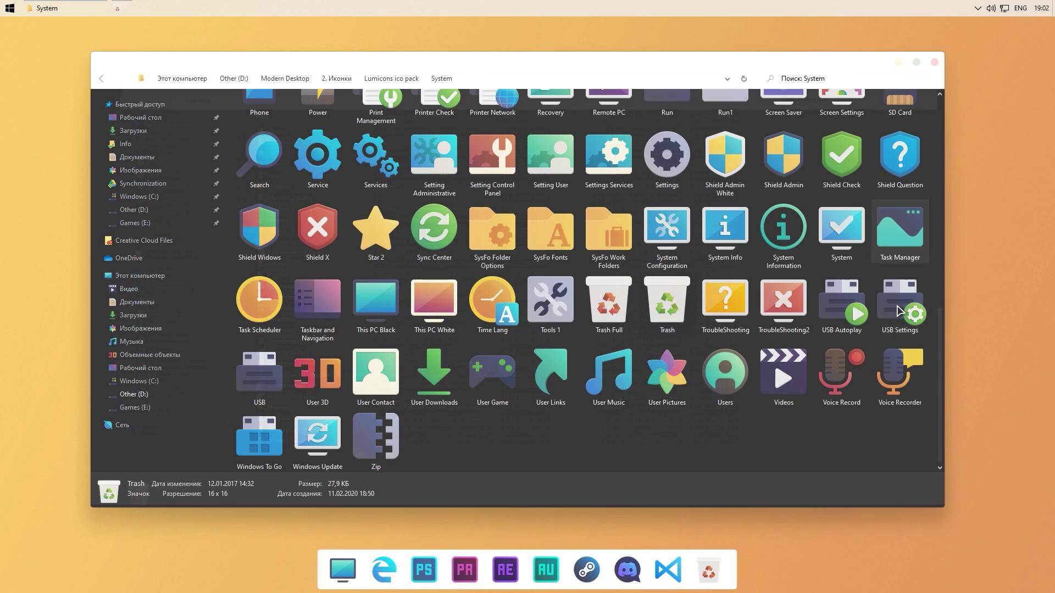
right_click(709, 567)
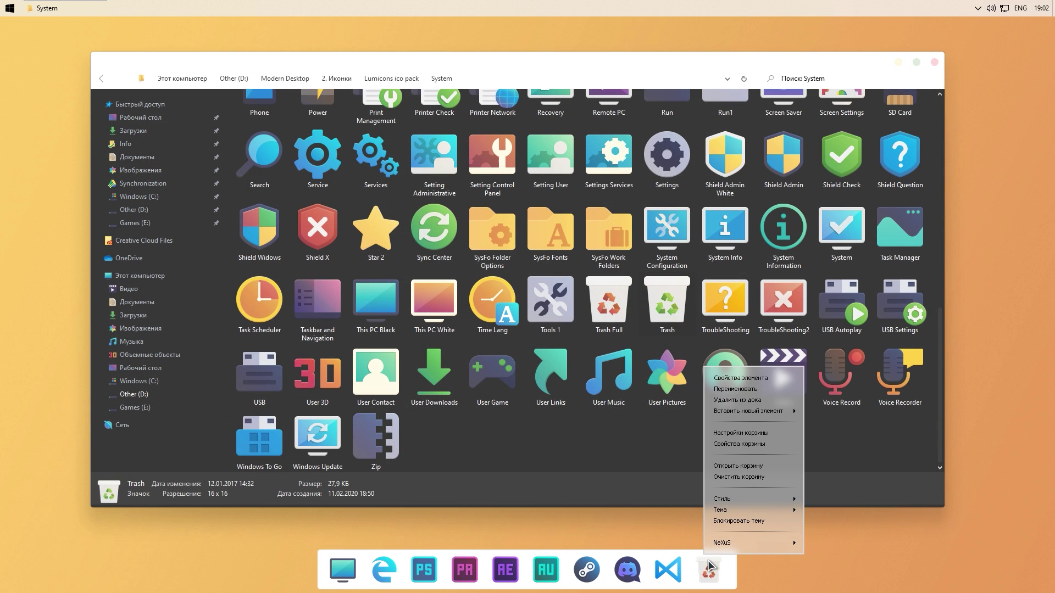
click(741, 478)
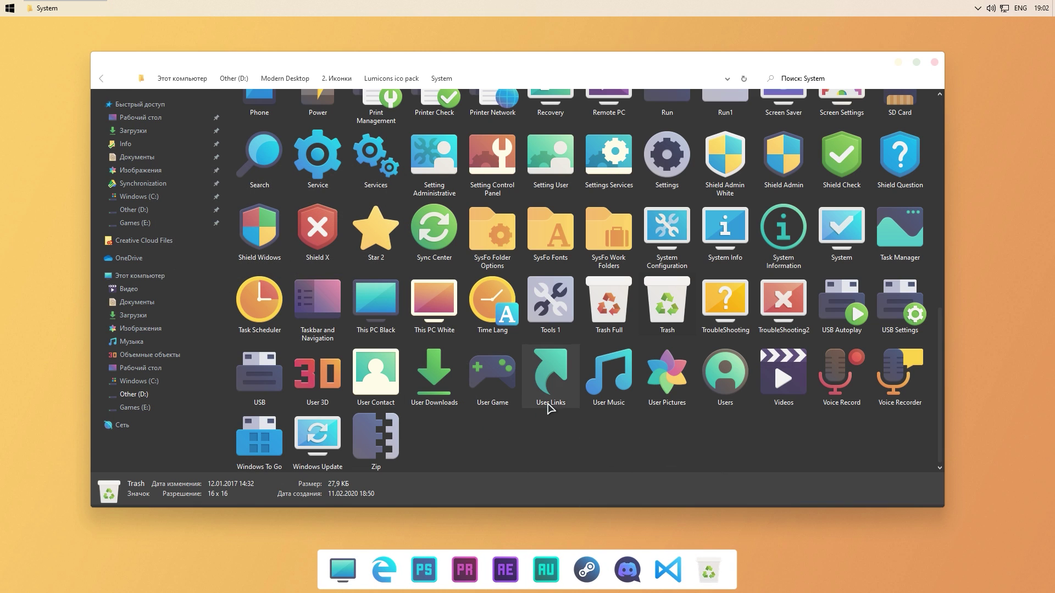
Return to the "Modern Desktop" folder and open "6. Скины Rainmeter"
key(BackSpace)
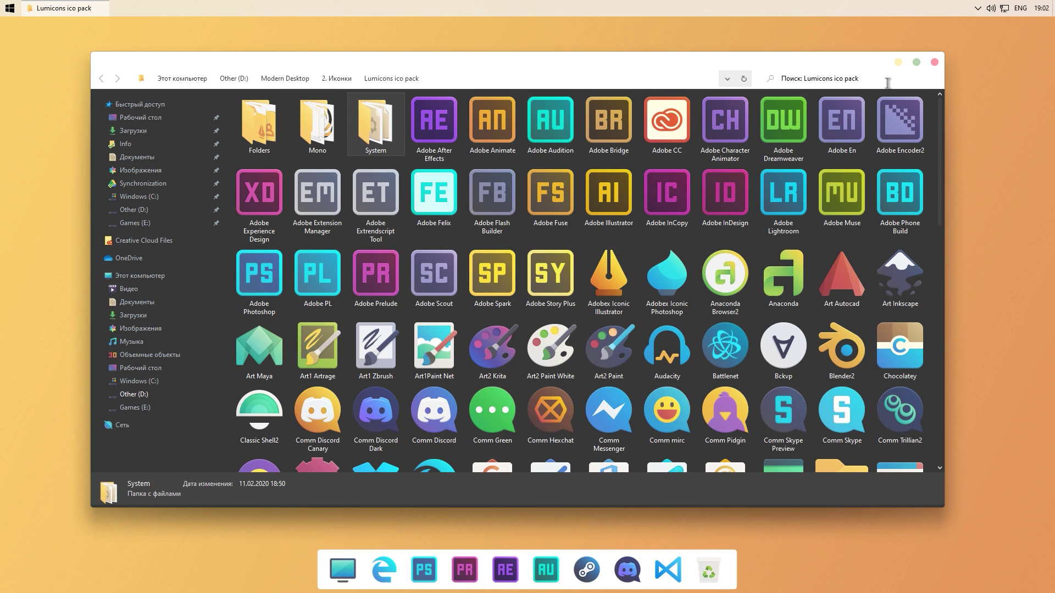
key(BackSpace)
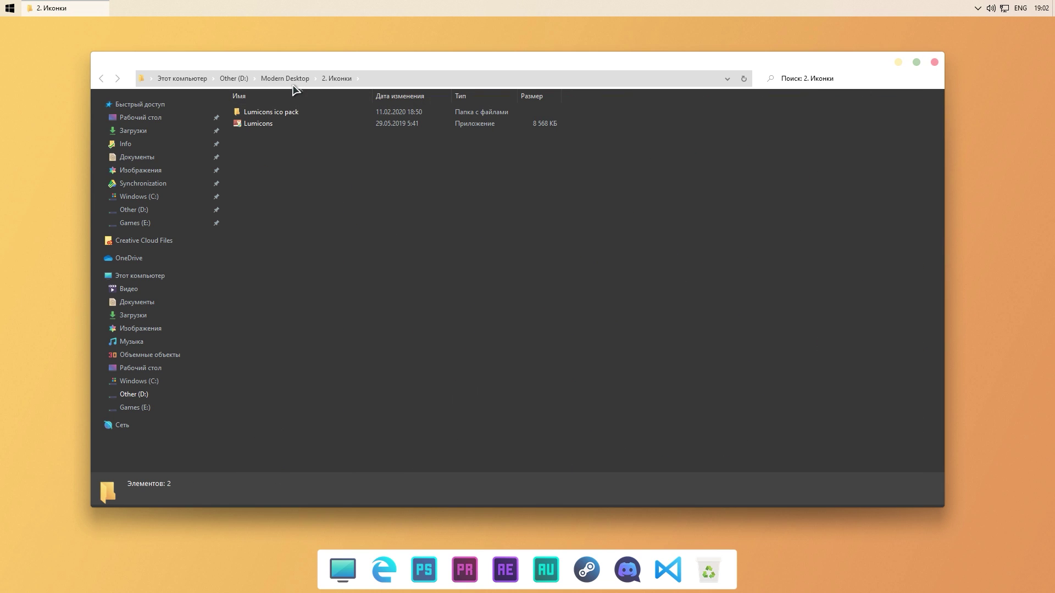
click(287, 79)
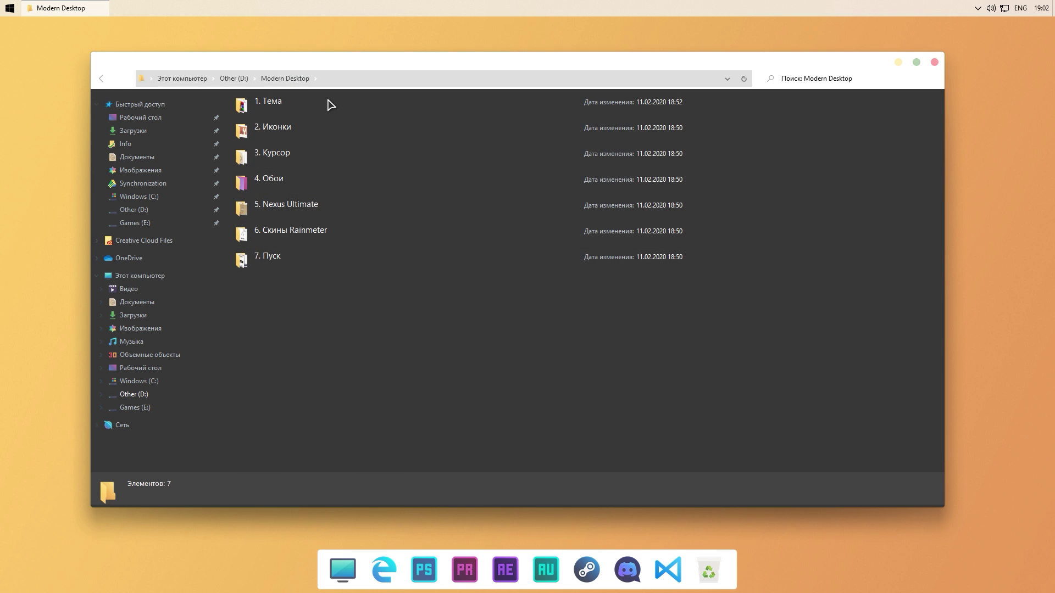
double_click(282, 238)
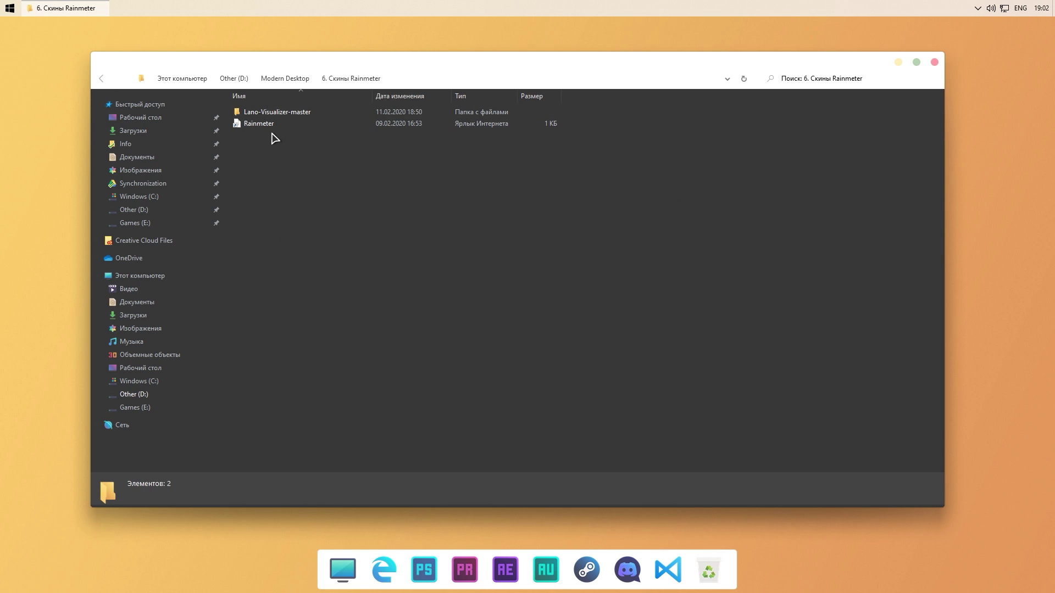
Download the Rainmeter 4.3.1 Final Release through the folder's Rainmeter link and start its installer in Russian
double_click(251, 124)
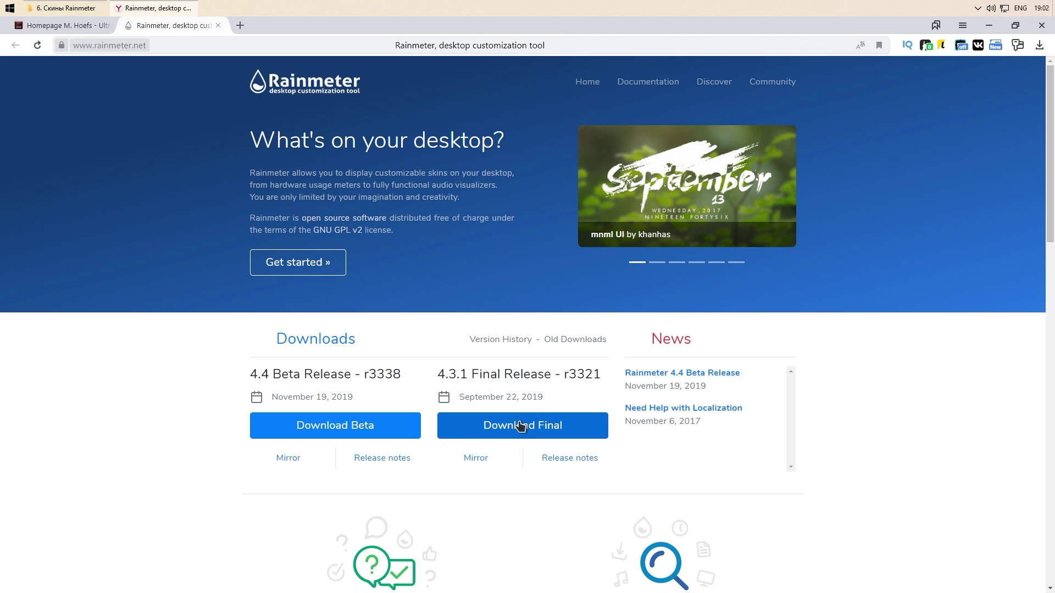
click(522, 426)
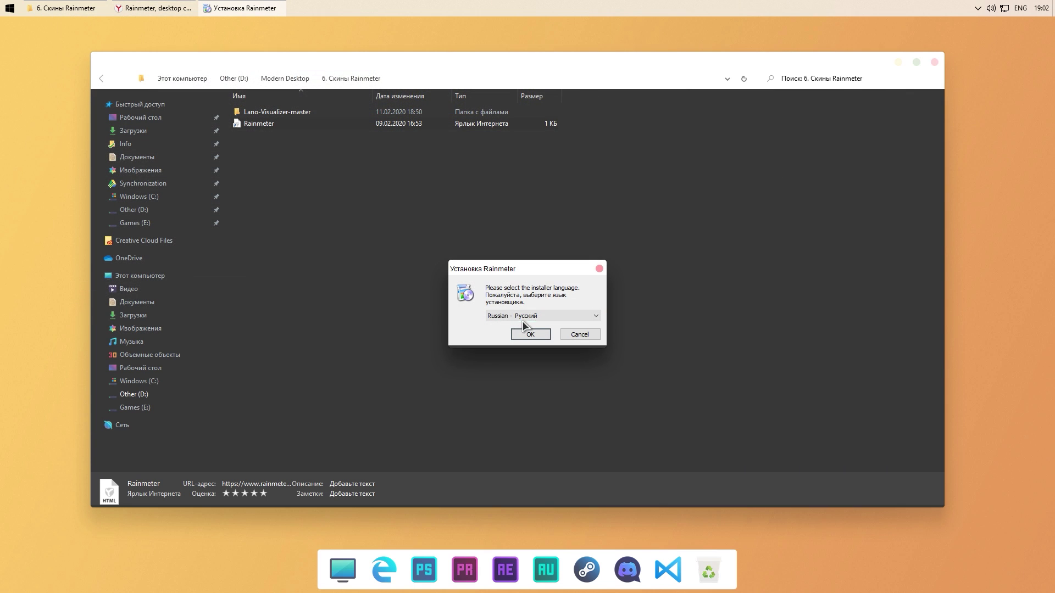
click(522, 332)
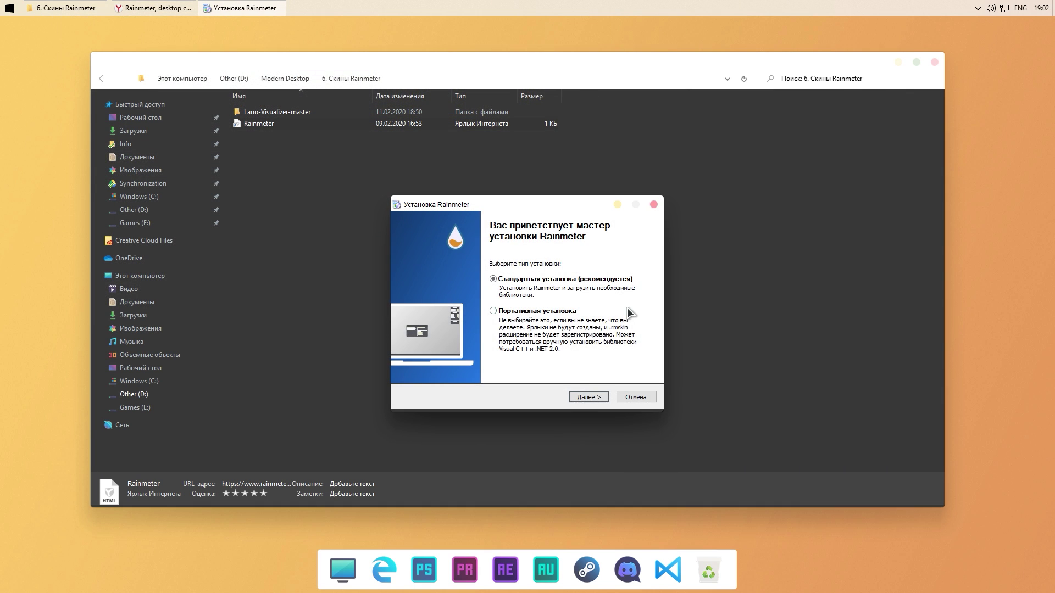
Complete the standard Rainmeter installation with Rainmeter launched and close the default illustro welcome, disks, system and clock skins
click(590, 396)
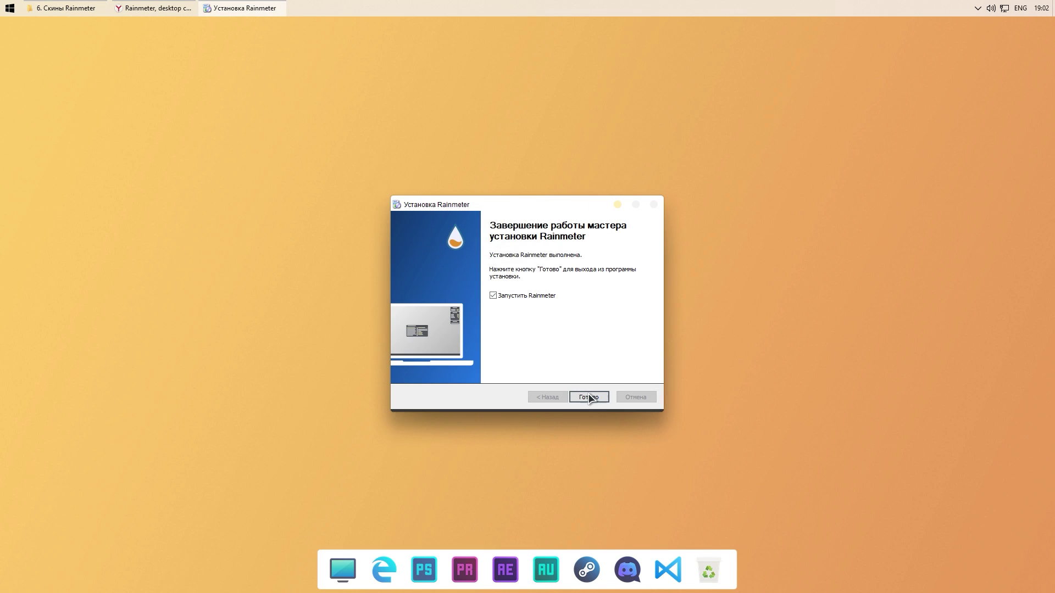
click(588, 397)
right_click(473, 269)
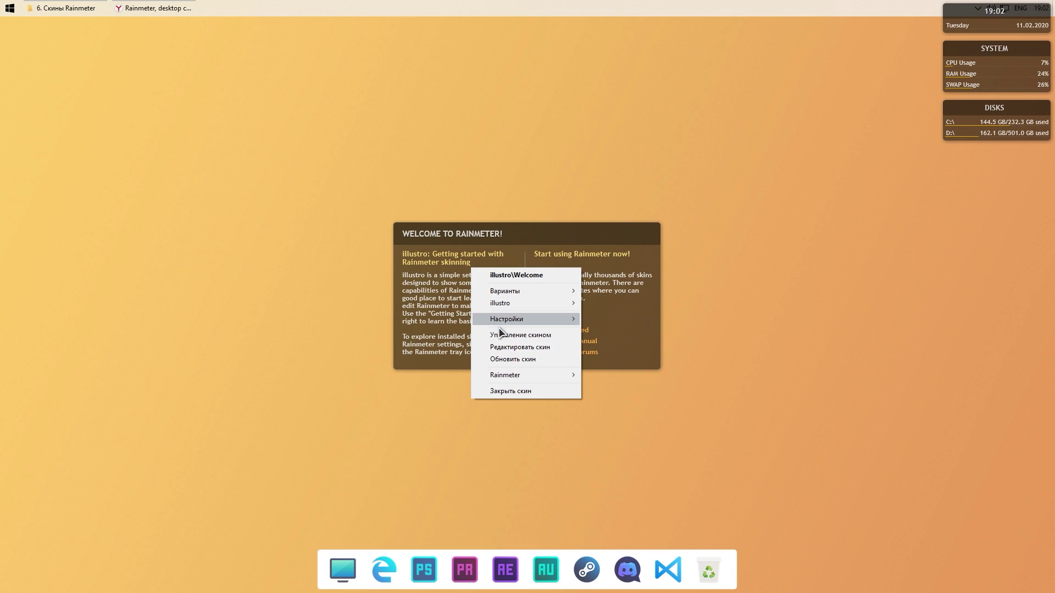
click(530, 390)
right_click(974, 125)
click(976, 245)
right_click(982, 76)
click(990, 196)
right_click(987, 23)
click(989, 142)
Copy the "Lano-Visualizer-master" folder from "6. Скины Rainmeter" and open the Skins folder under Documents > Rainmeter
click(66, 8)
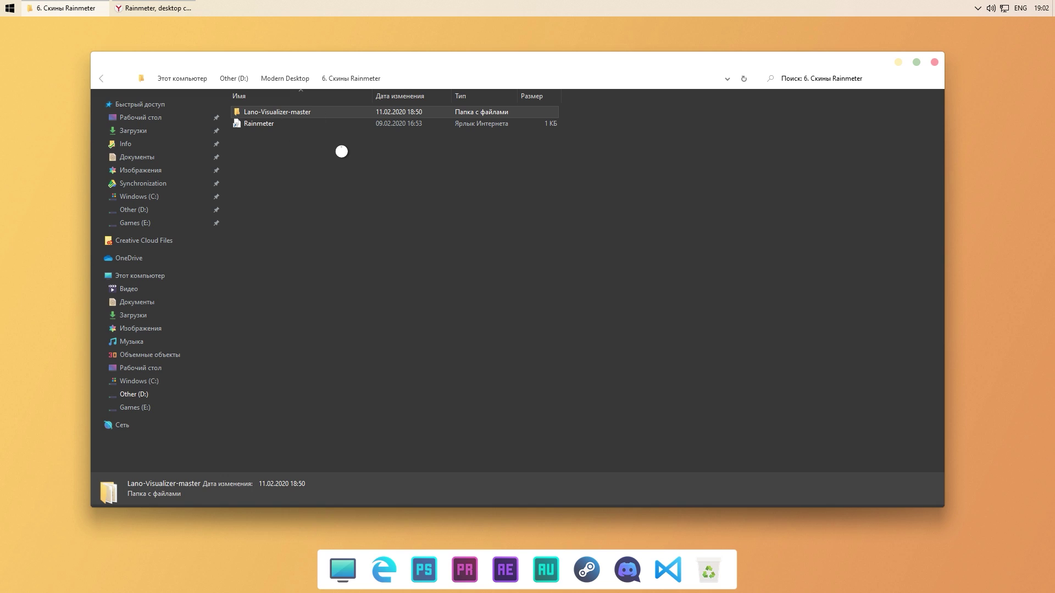
right_click(262, 112)
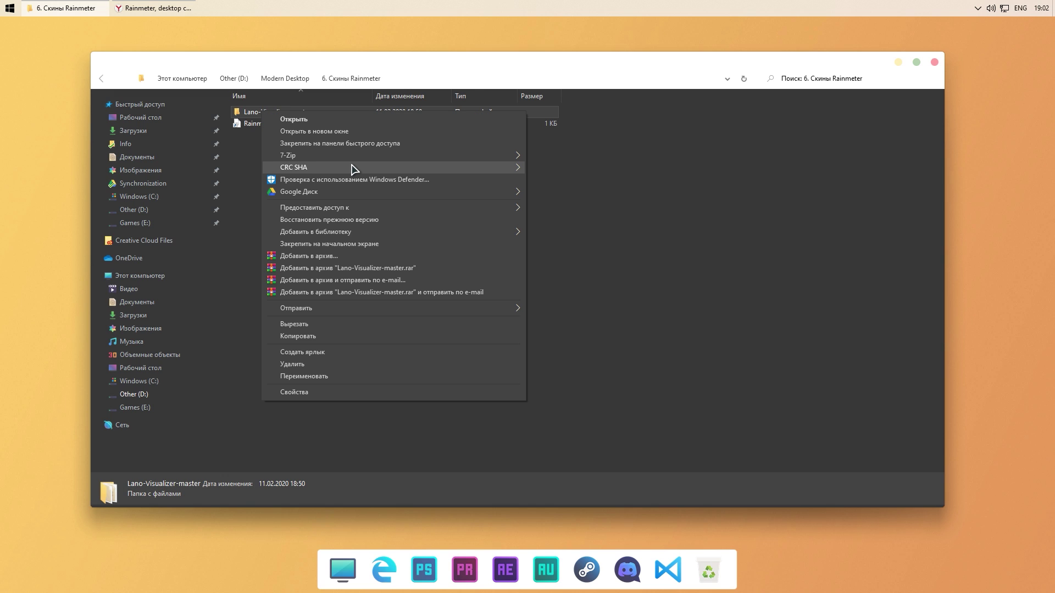
click(306, 336)
click(137, 158)
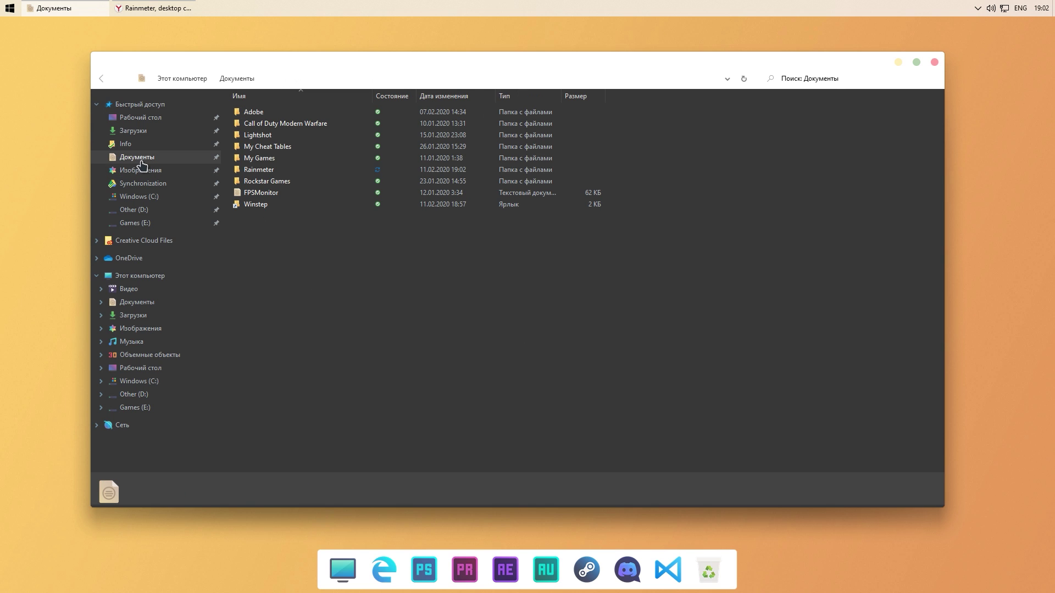
double_click(272, 170)
double_click(254, 113)
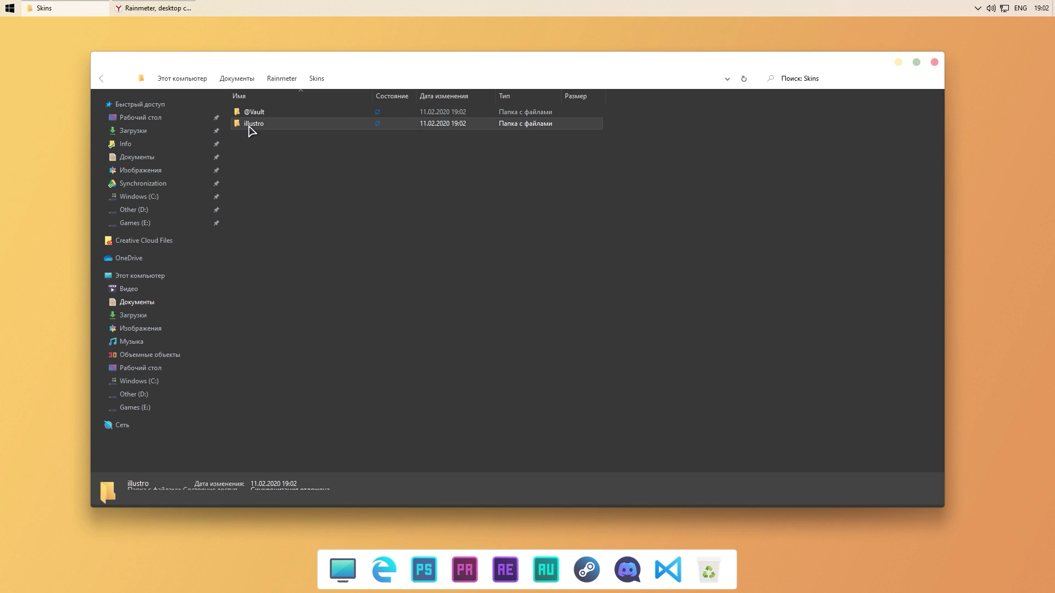
Delete the "illustro" folder from Skins and paste the copied "Lano-Visualizer-master" folder there
key(Delete)
right_click(292, 144)
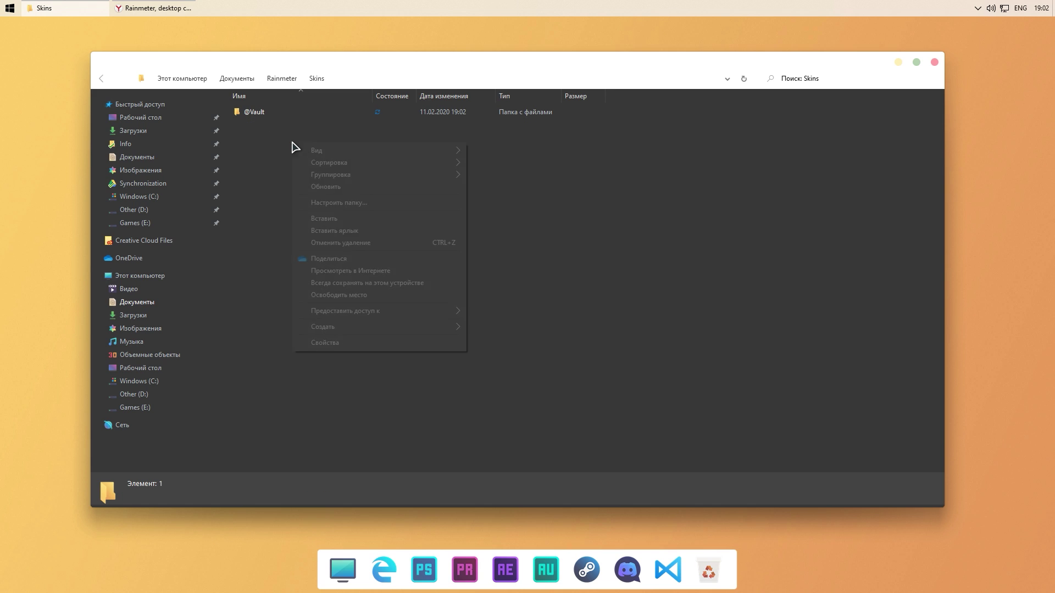
click(326, 218)
click(406, 214)
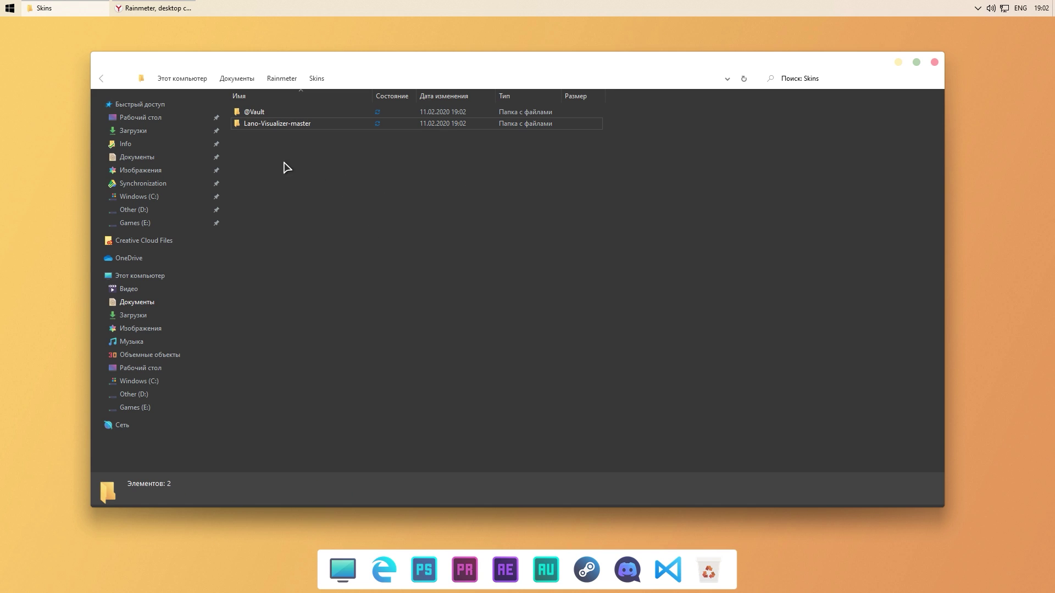
Return to "Modern Desktop", refresh all skins in the Rainmeter manager, load visualizer.ini and place the visualizer just above the dock
key(alt+Left)
key(alt+Left)
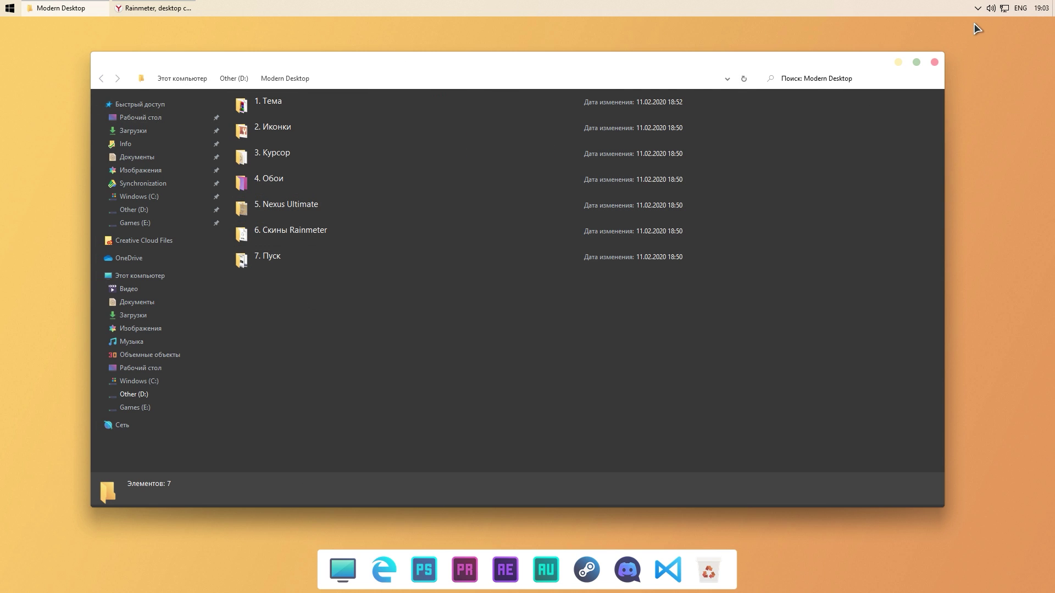
click(977, 8)
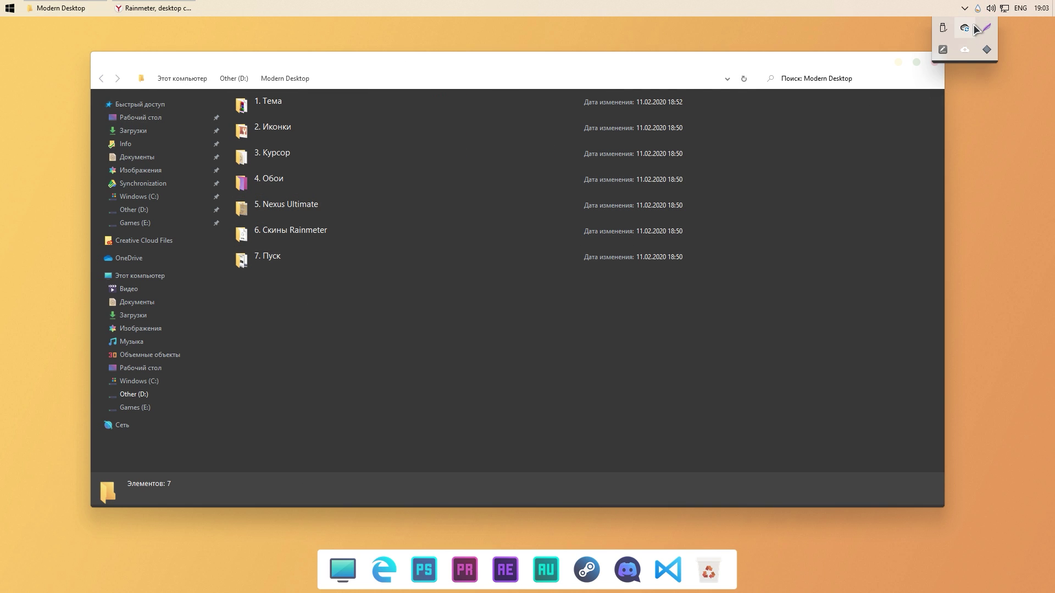
click(983, 8)
click(356, 443)
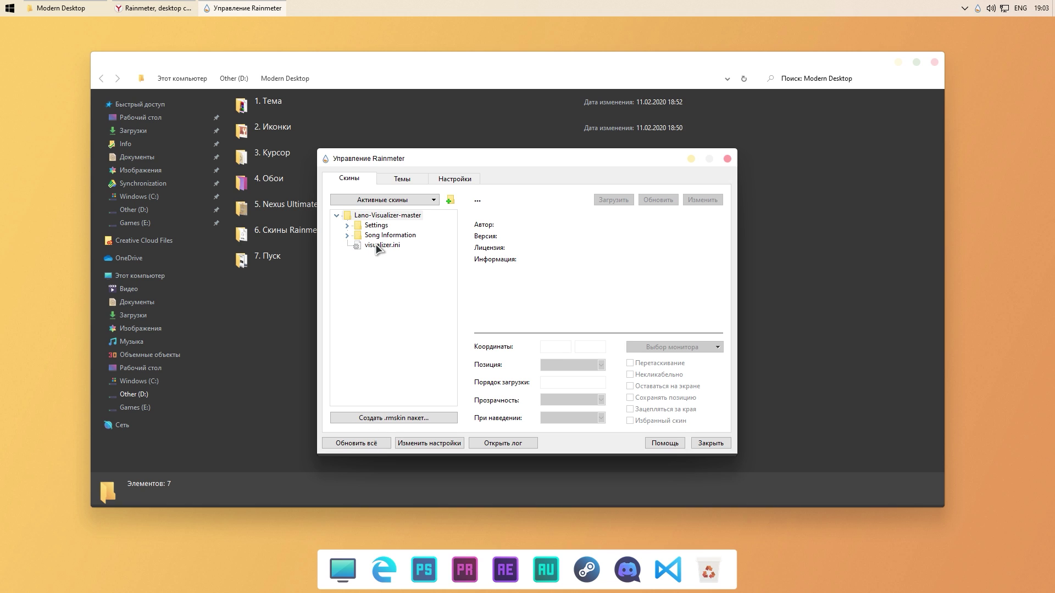
double_click(377, 246)
drag(318, 217, 296, 291)
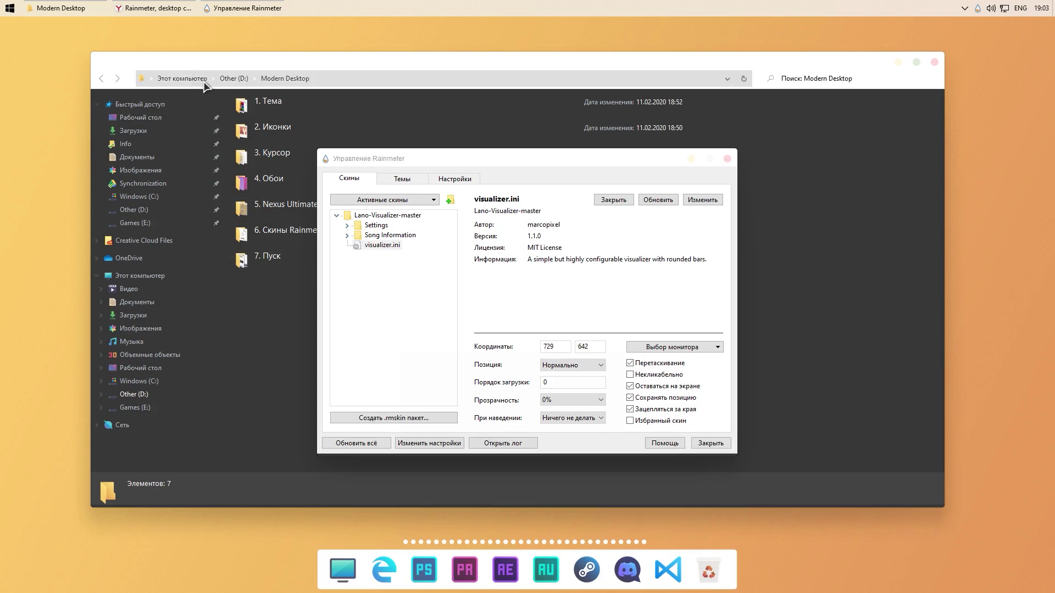
Switch to the Yandex browser, play a track on the VK page to test the visualizer and minimize the browser
click(157, 8)
click(241, 24)
click(276, 99)
click(539, 67)
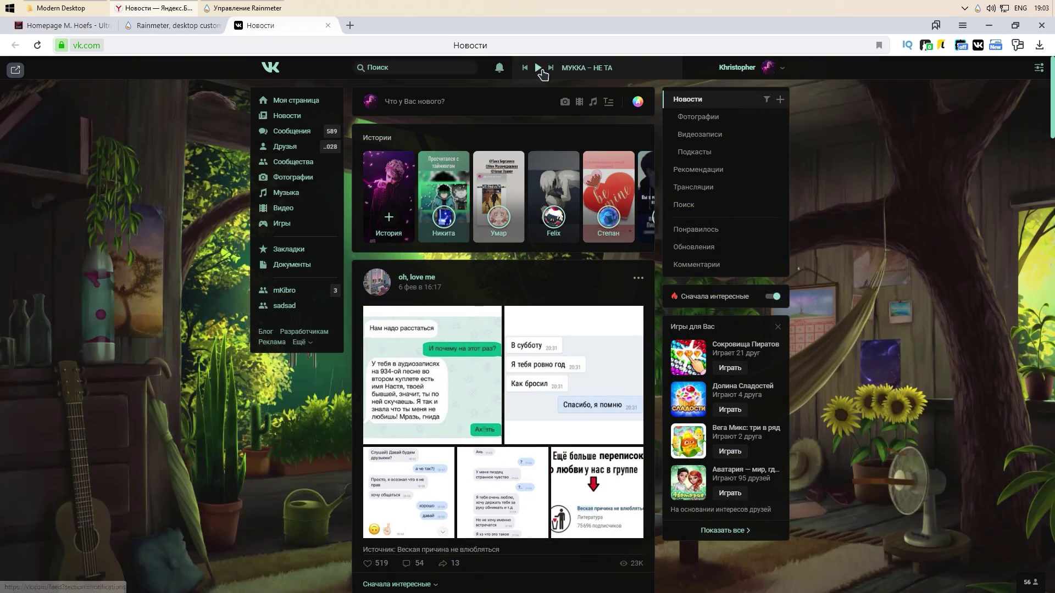
click(989, 25)
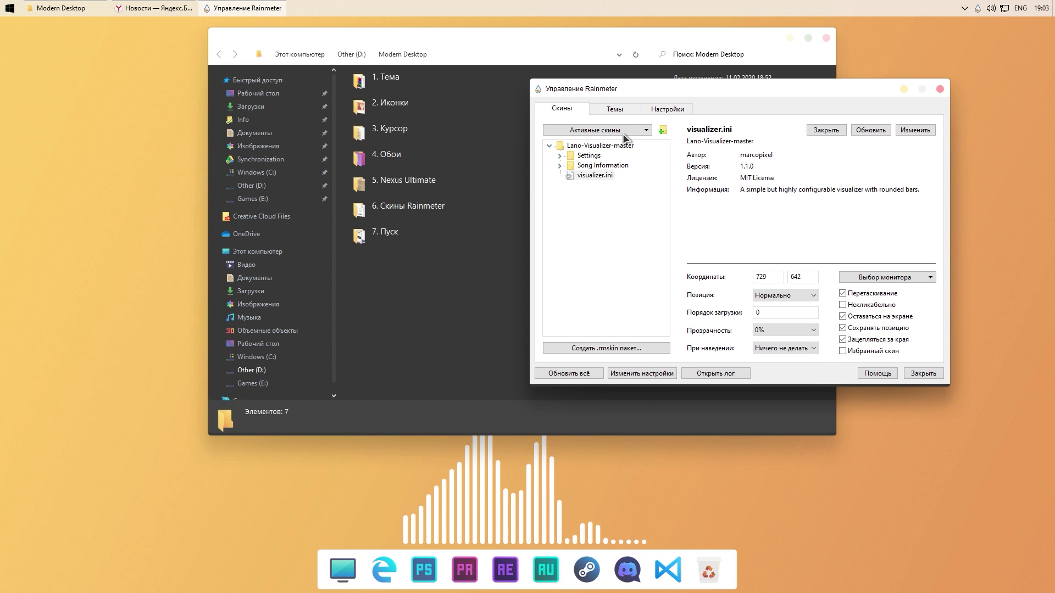
Load the visualizer's general.ini settings, set its bar width to 17px and bar gap to 20px, and close the settings
click(560, 157)
double_click(603, 176)
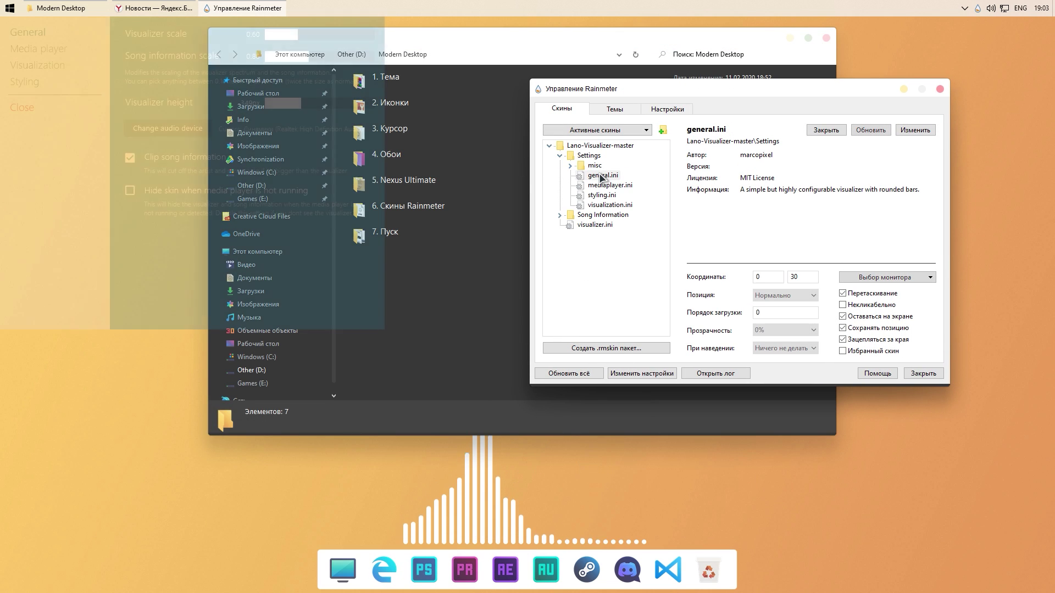
drag(183, 53, 208, 77)
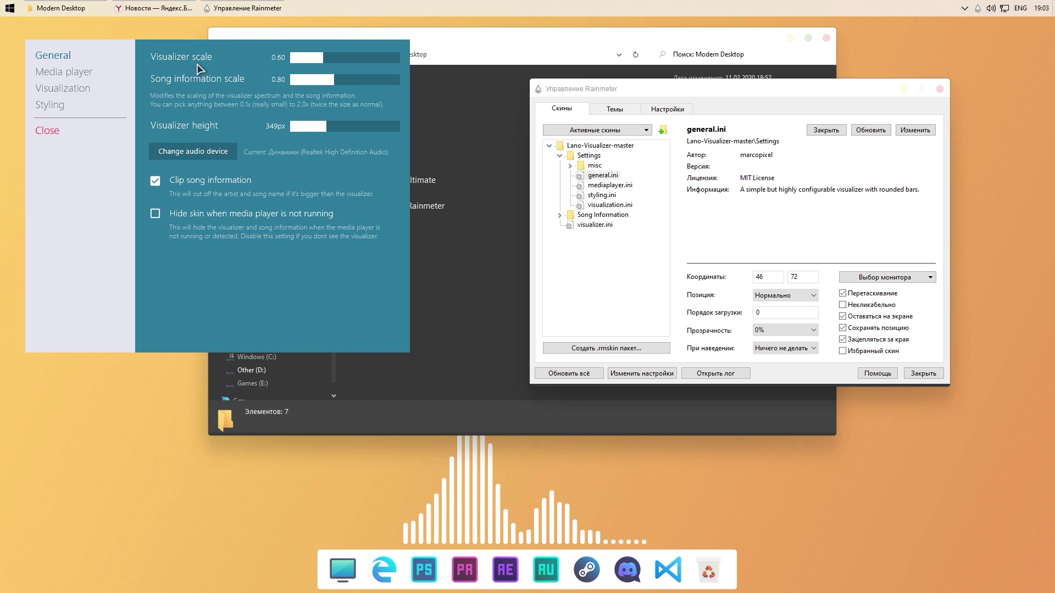
click(64, 88)
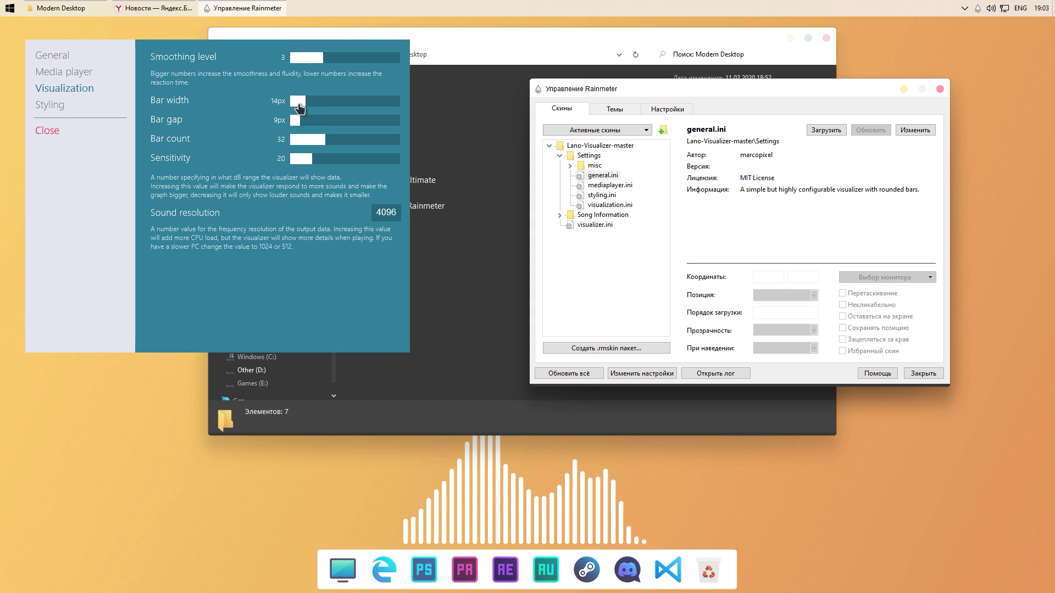
drag(302, 105, 310, 129)
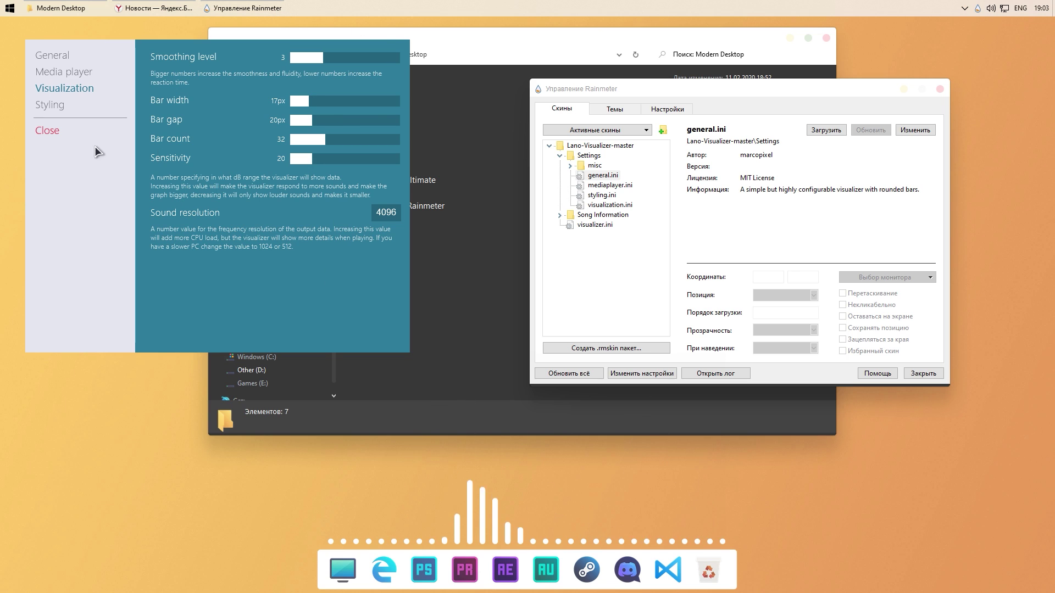
click(48, 131)
Set visualizer.ini's position to "Всегда позади", disable "Перетаскивание" and close the Rainmeter manager
click(595, 224)
click(786, 295)
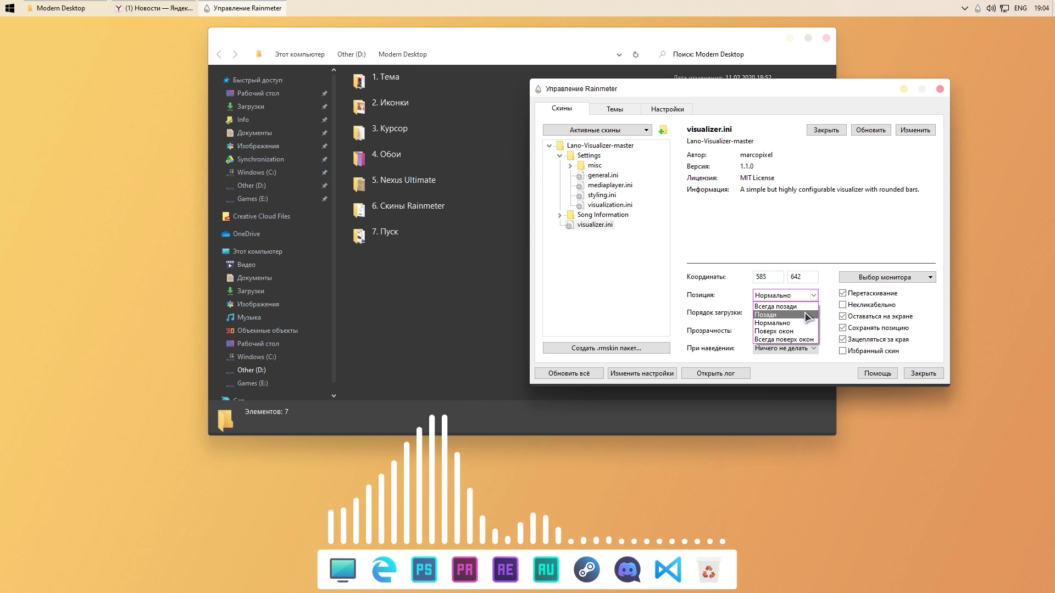
click(781, 306)
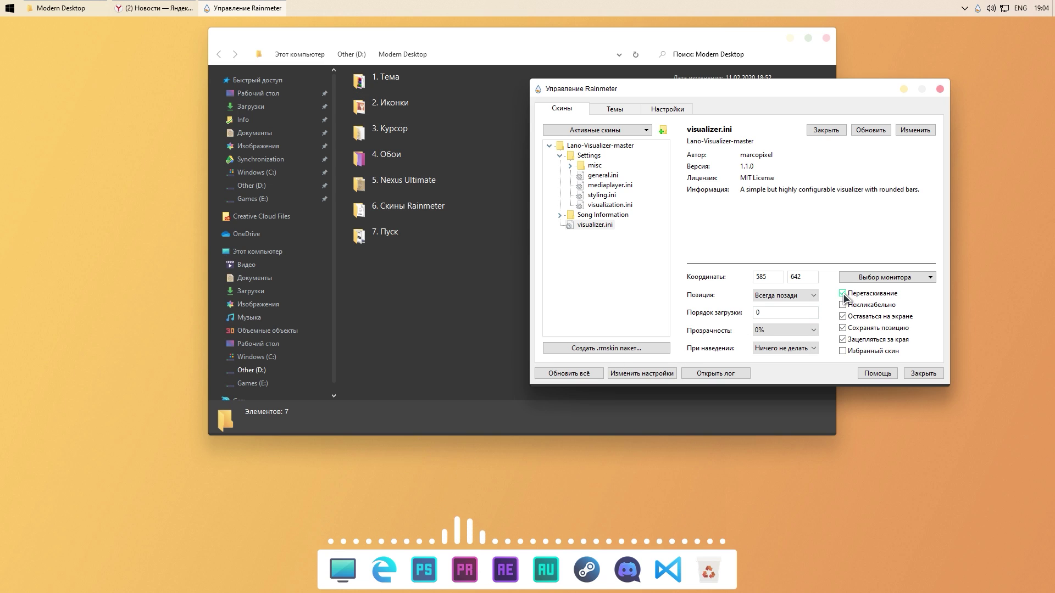
click(478, 538)
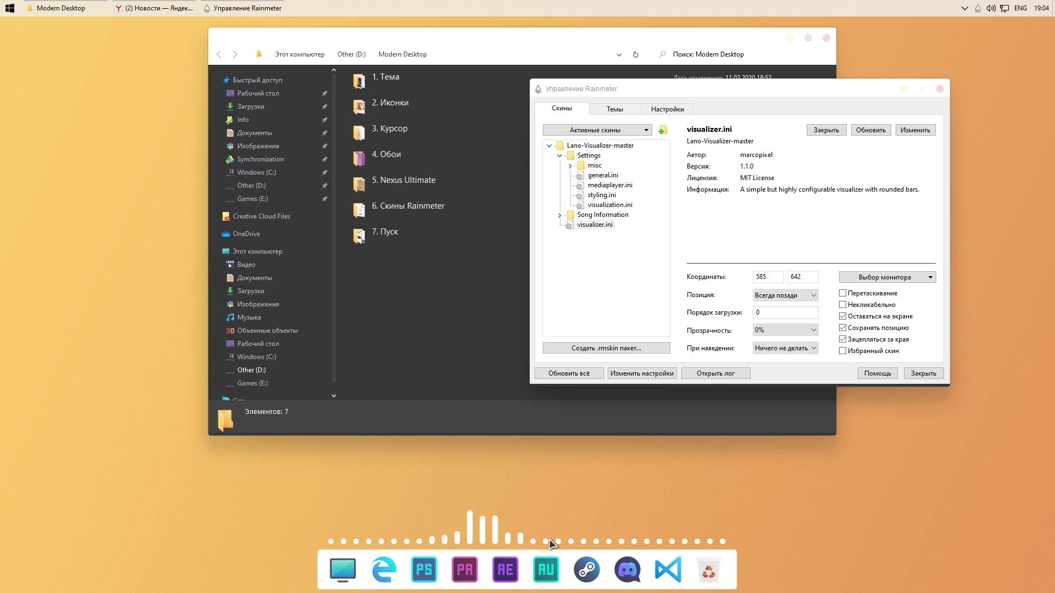
click(940, 89)
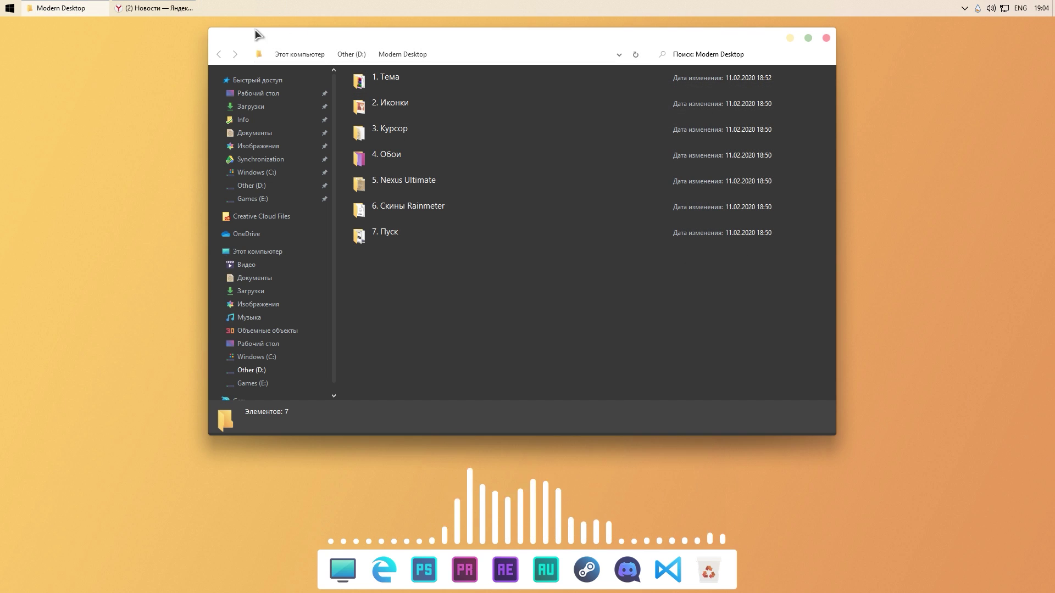
Resize the folder window to uncover the visualizer, open "7. Пуск" and start the StartIsBack installer in Russian
drag(207, 32, 401, 80)
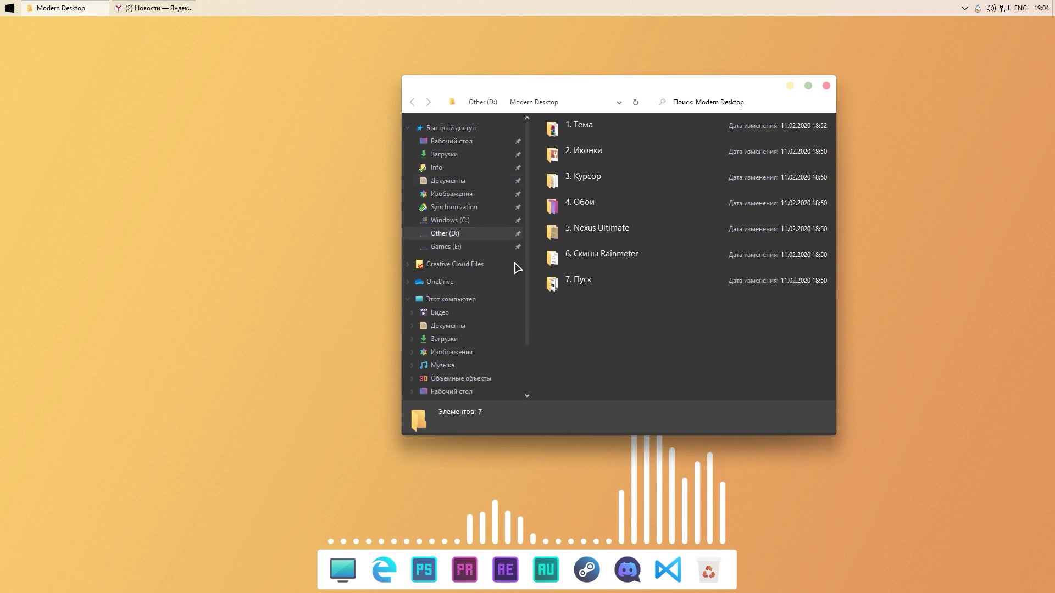
double_click(594, 291)
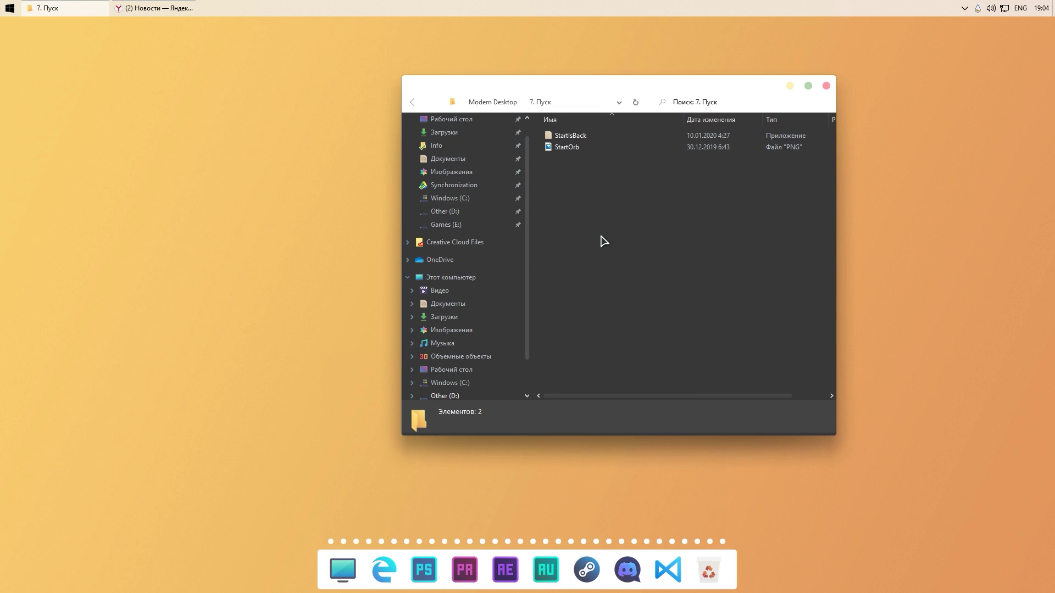
double_click(558, 137)
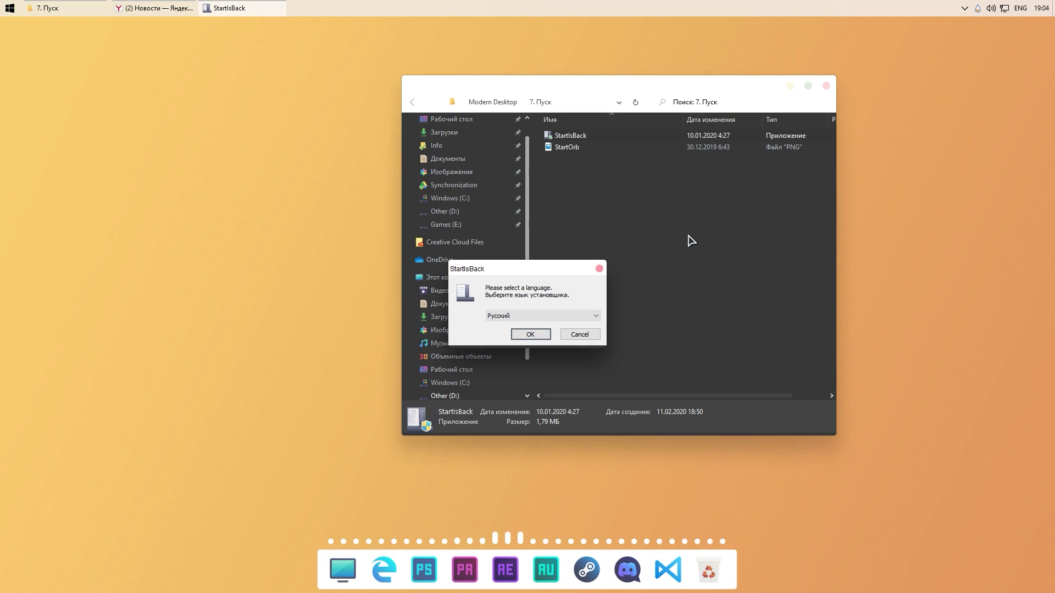
click(528, 332)
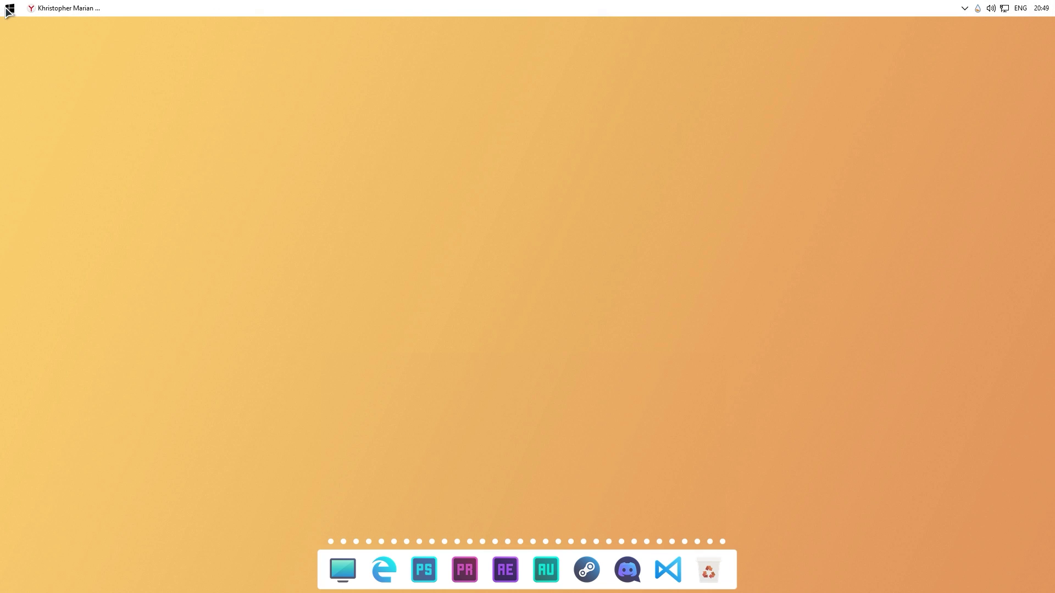
Open the StartIsBack settings from the Start menu's properties and choose the "sweetness dark" menu style under "Внешний вид"
click(7, 8)
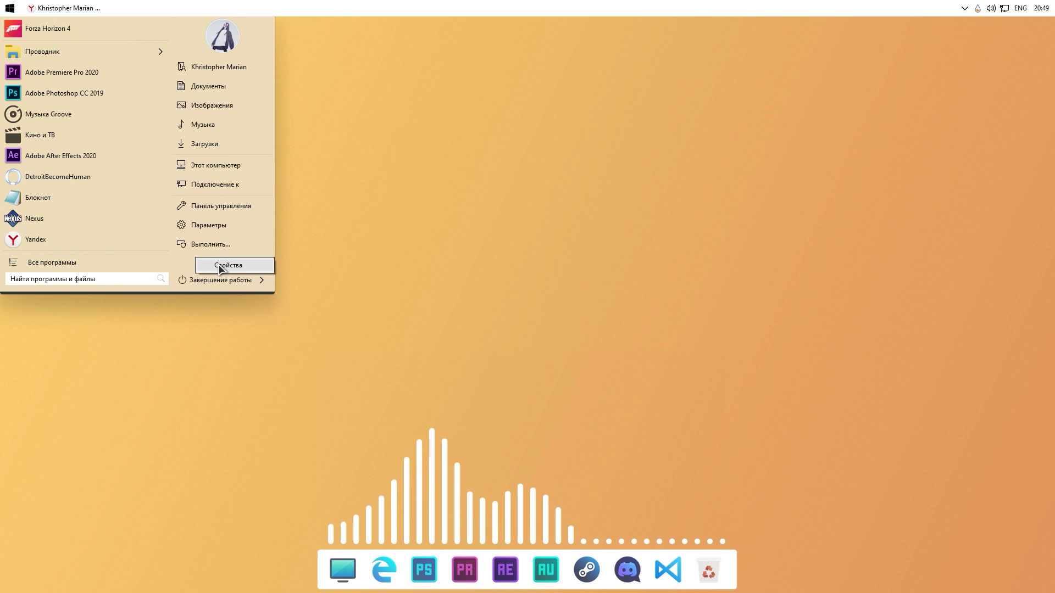
click(219, 265)
click(348, 205)
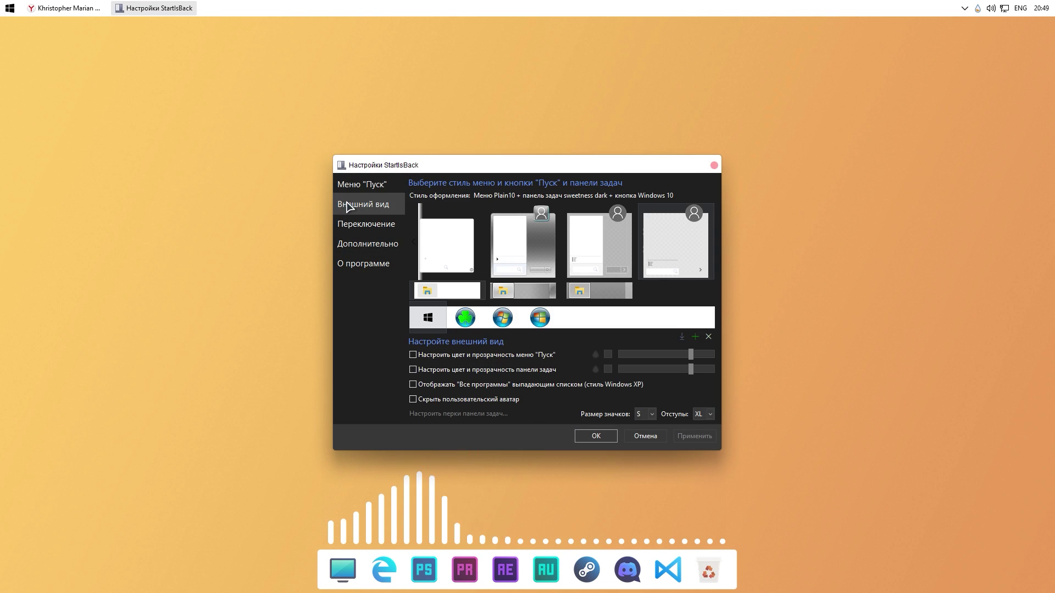
click(449, 245)
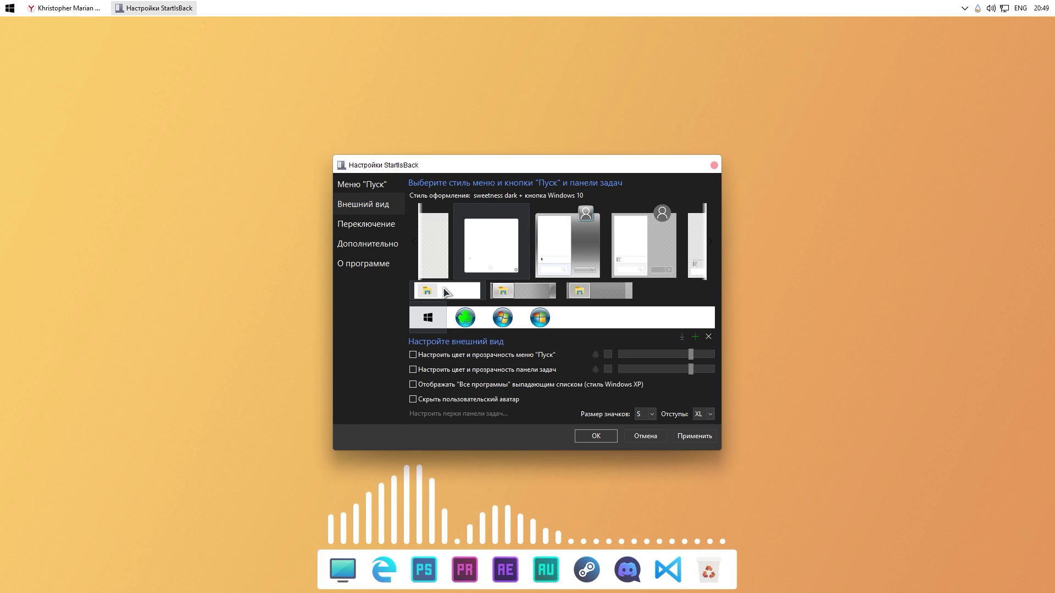
Add the "StartOrb" image from the "7. Пуск" folder and select it as the Start button
click(696, 337)
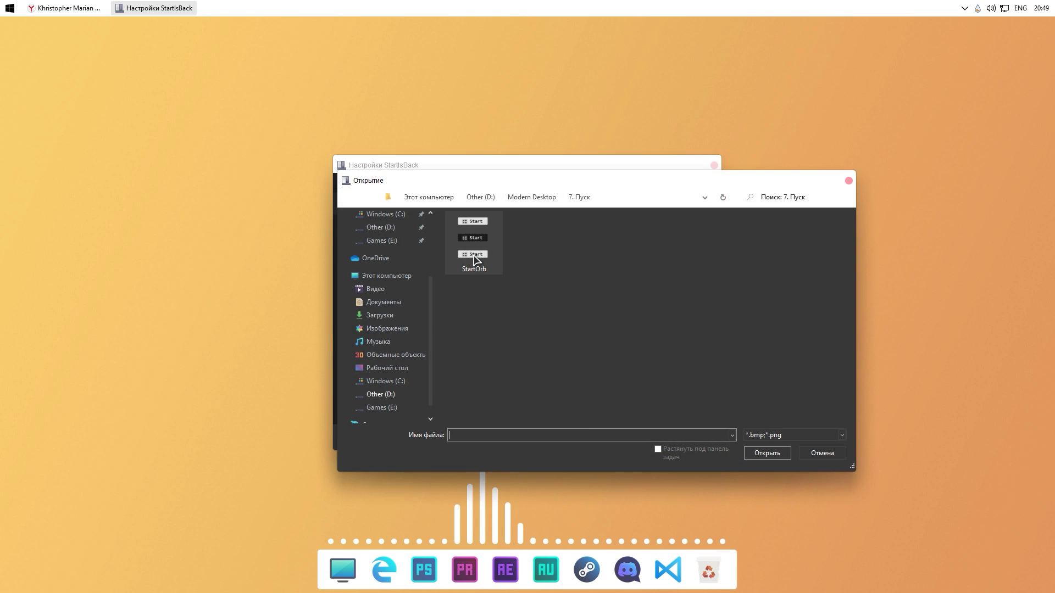
click(765, 452)
click(579, 321)
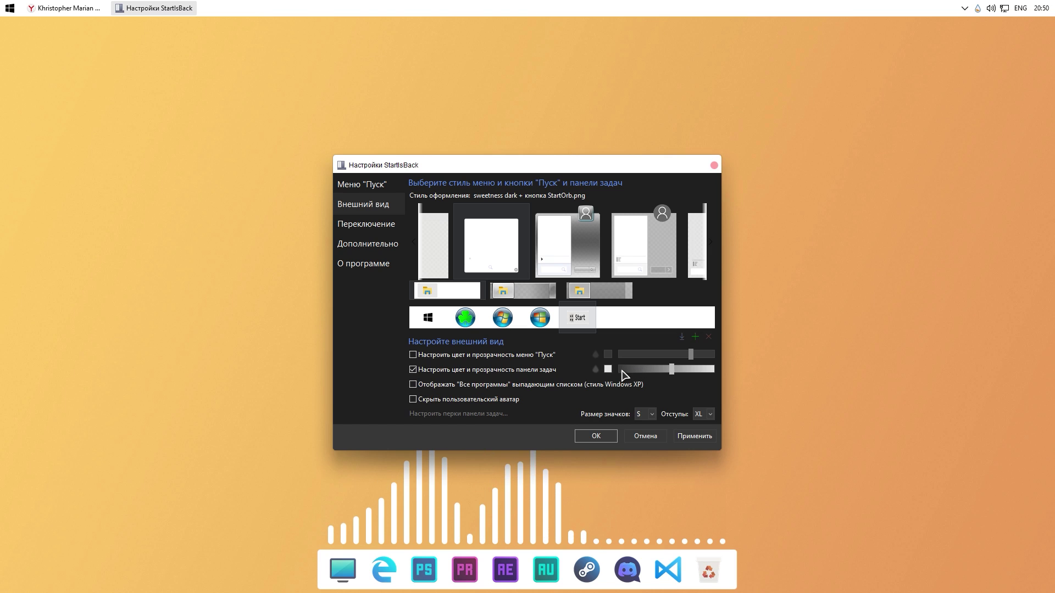
Customize the taskbar with a white colour and adjusted transparency, hide the user avatar, and apply the StartIsBack settings
click(413, 400)
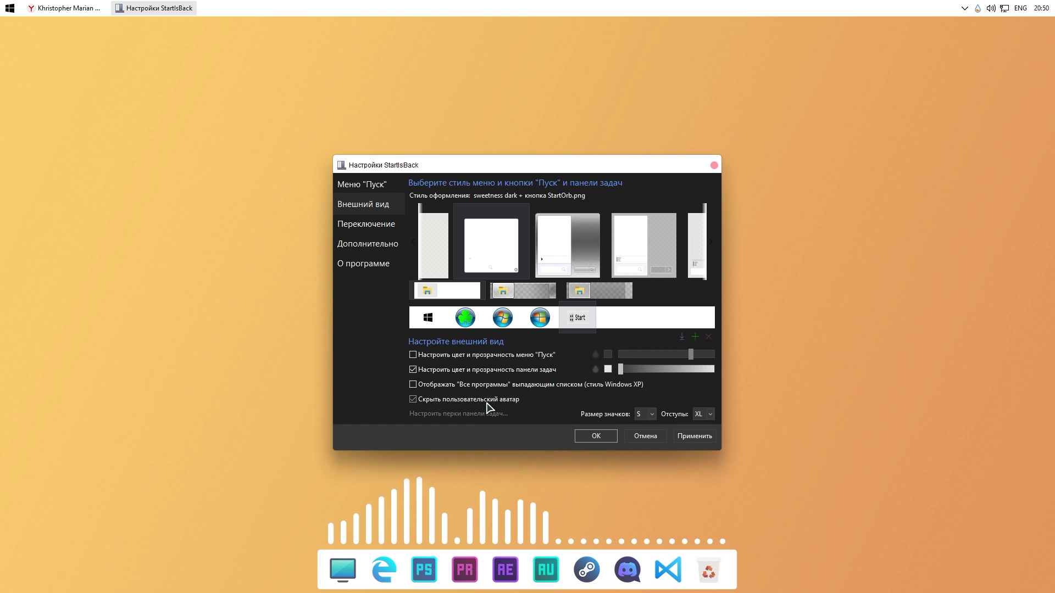
click(695, 437)
click(596, 437)
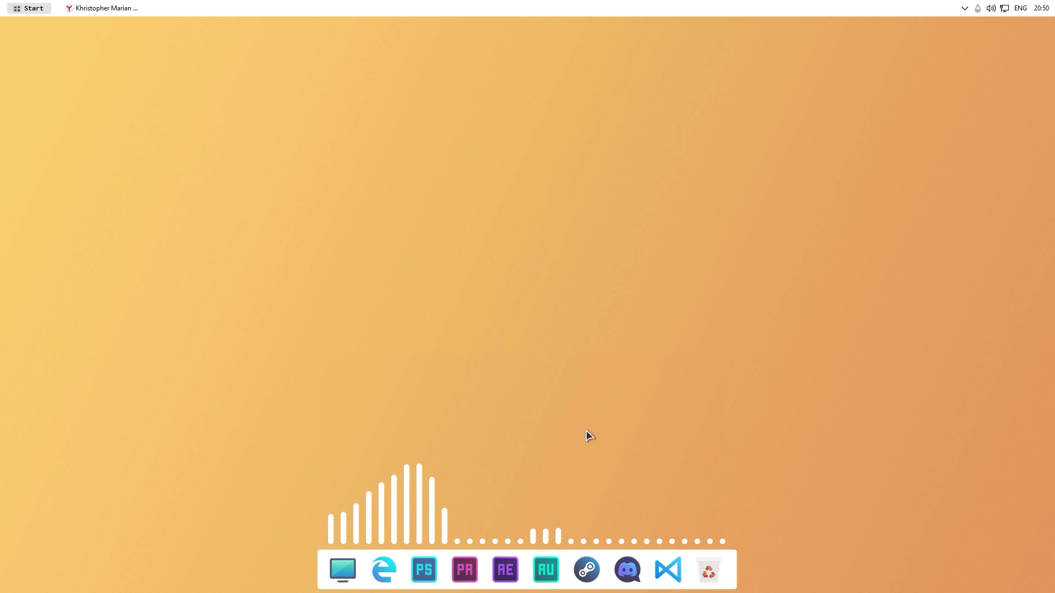
Check the restyled Start menu by browsing all programs and searching for "ad", and clear the search
click(25, 9)
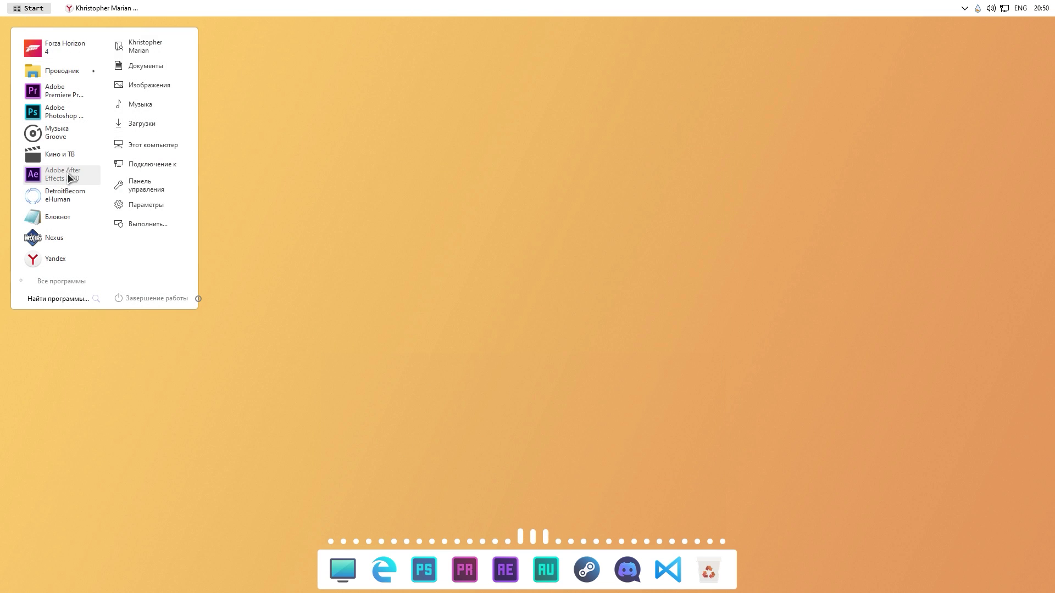
click(81, 281)
scroll(57, 187, down, 5)
scroll(58, 187, up, 5)
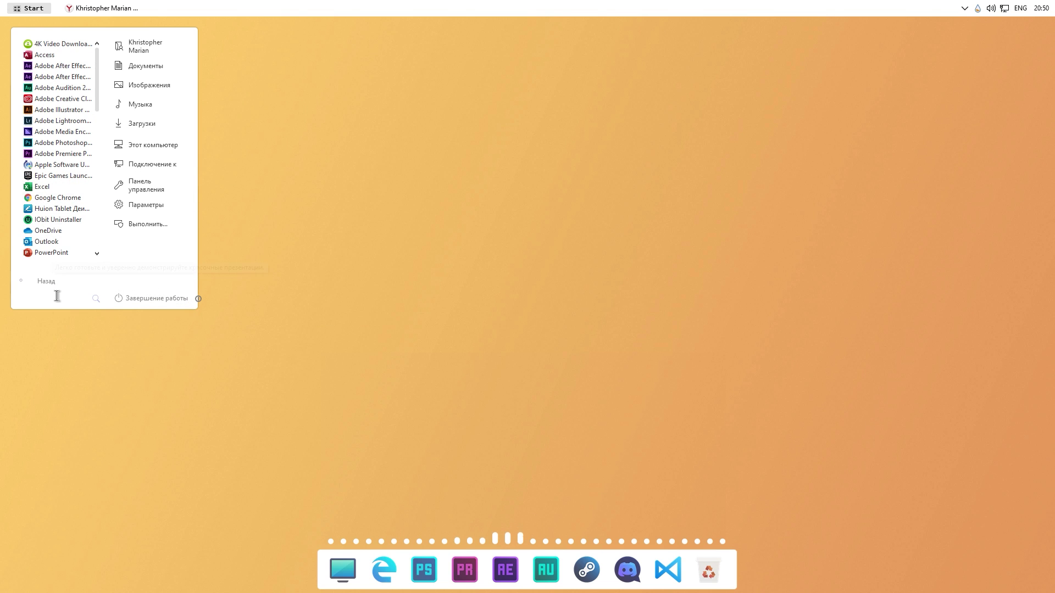
text(ad)
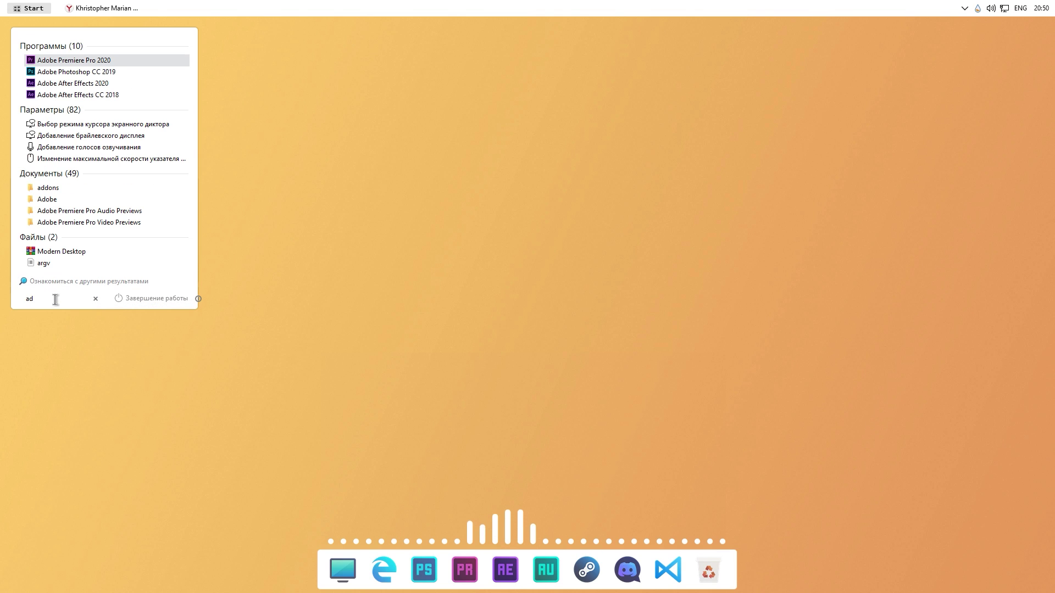
key(BackSpace)
key(BackSpace)
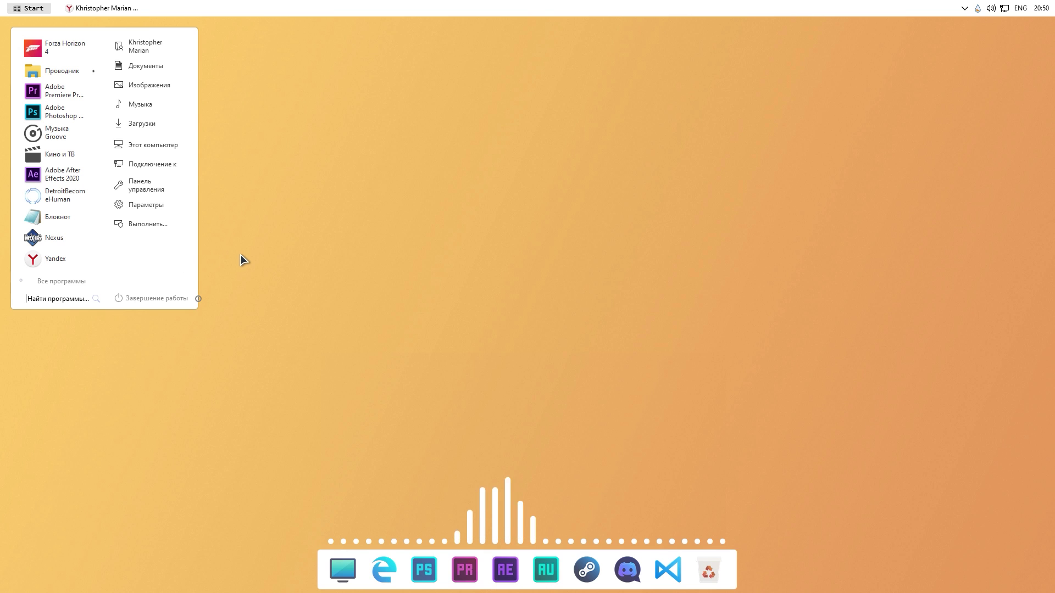
Open the Task Manager and examine the resource usage of the Rainmeter and NeXuS processes
key(ctrl+shift+Escape)
scroll(352, 267, down, 2)
click(353, 268)
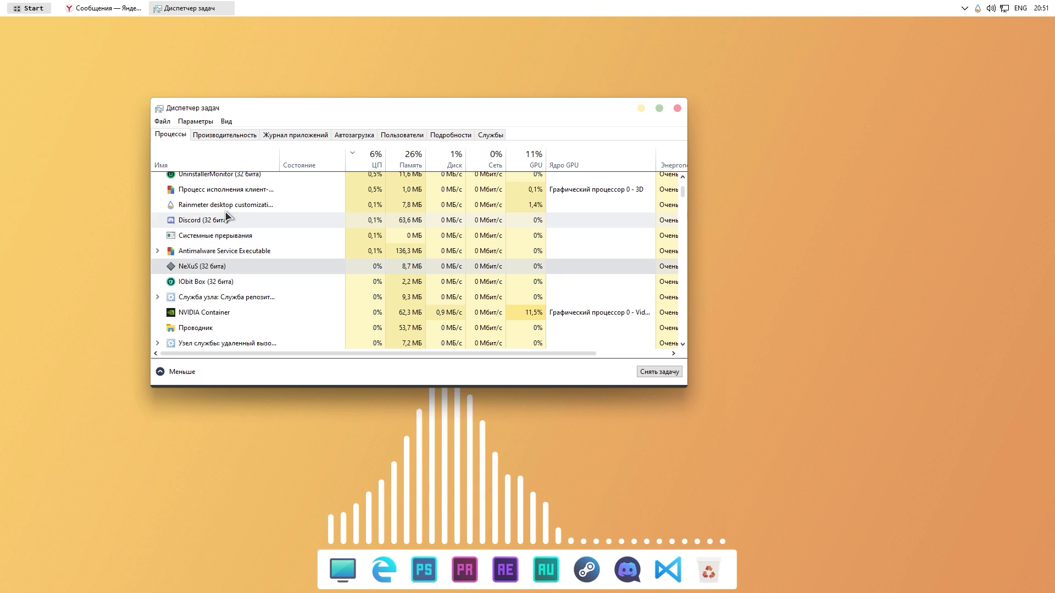
scroll(325, 212, up, 2)
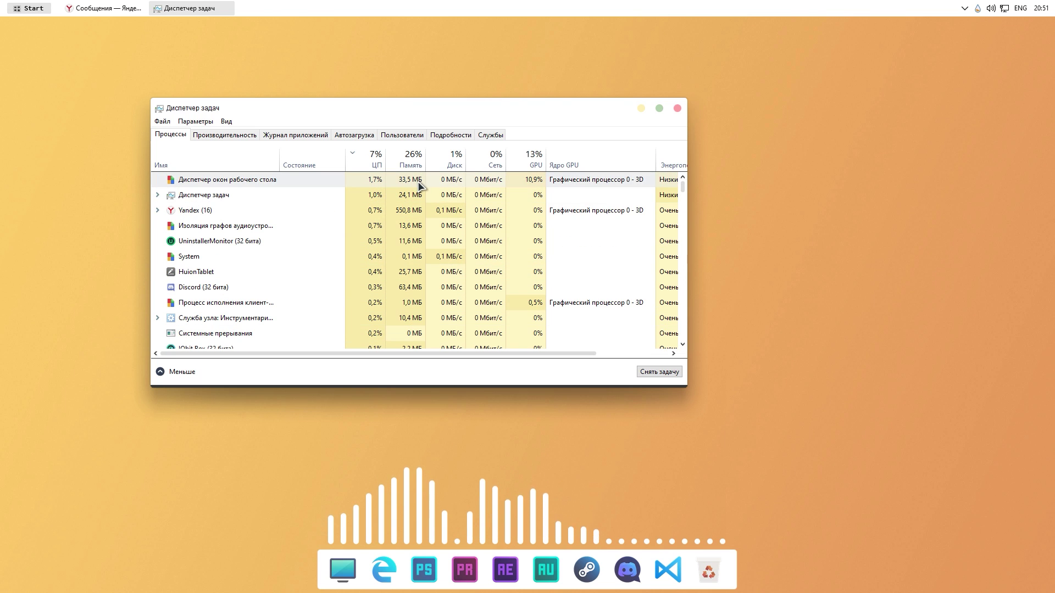